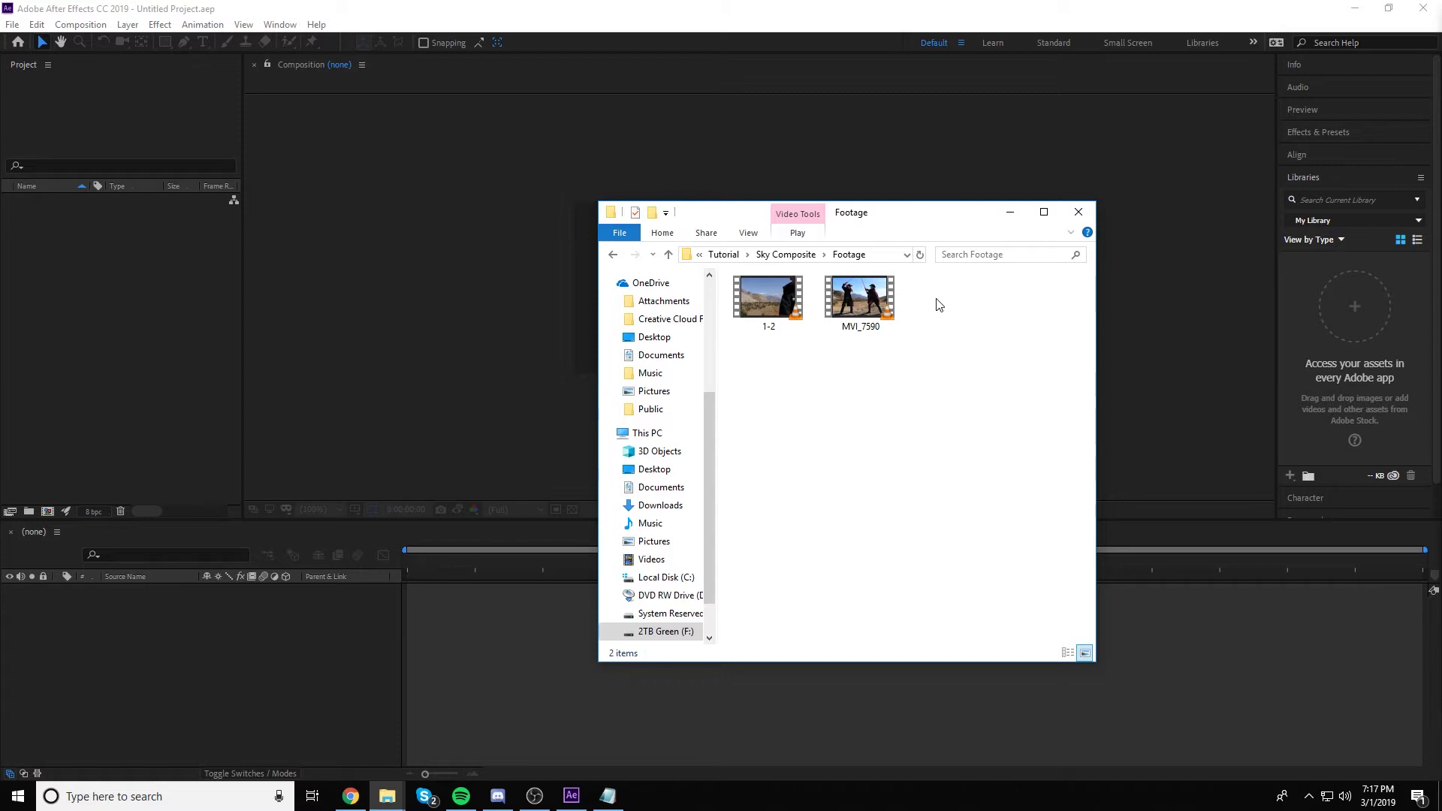
Step: Import the 1-2 and MVI_7590 clips from the Footage folder and create a composition from 1-2.MOV
{"action": "left_click_drag", "start_coordinate": [952, 305], "coordinate": [751, 276]}
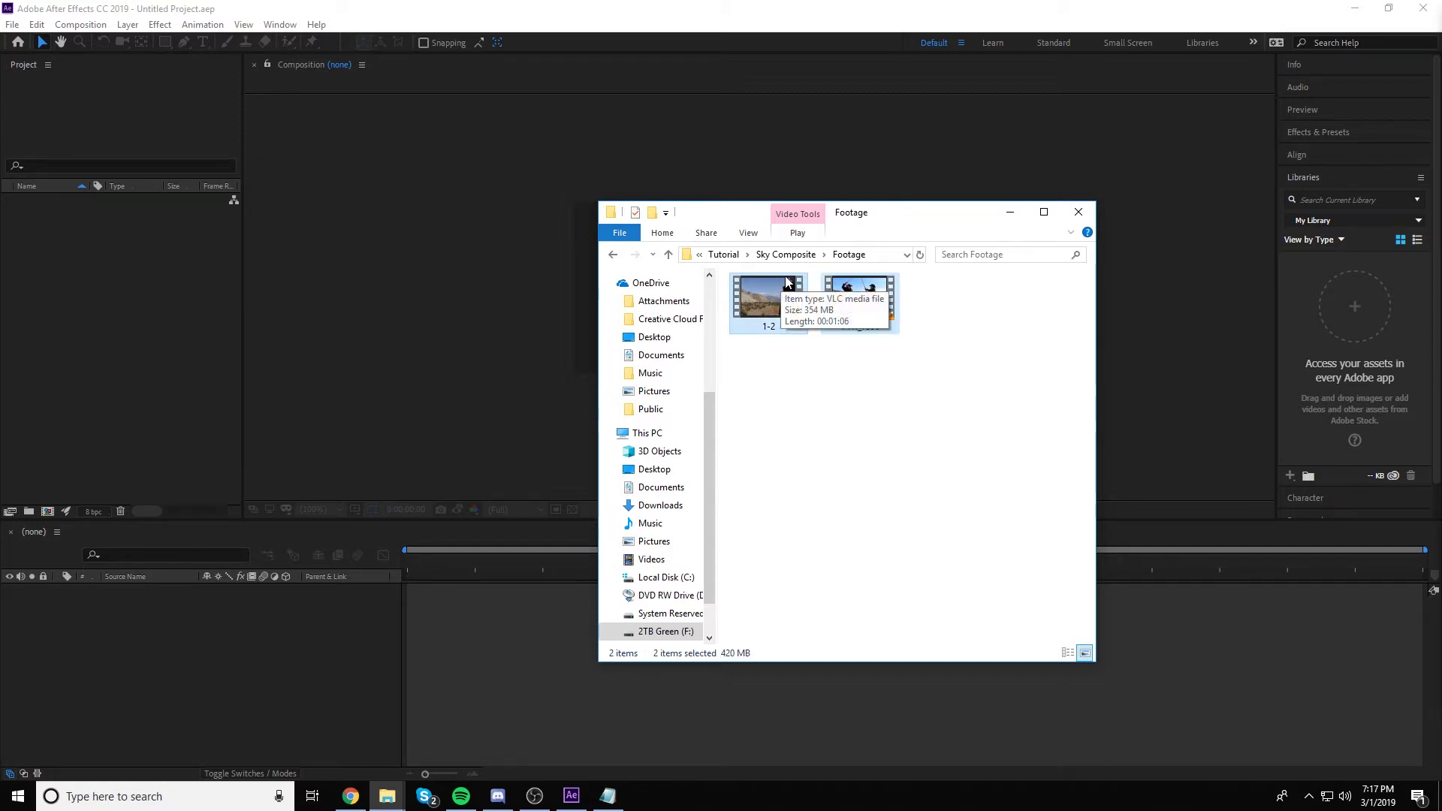
{"action": "left_click_drag", "start_coordinate": [786, 283], "coordinate": [126, 343]}
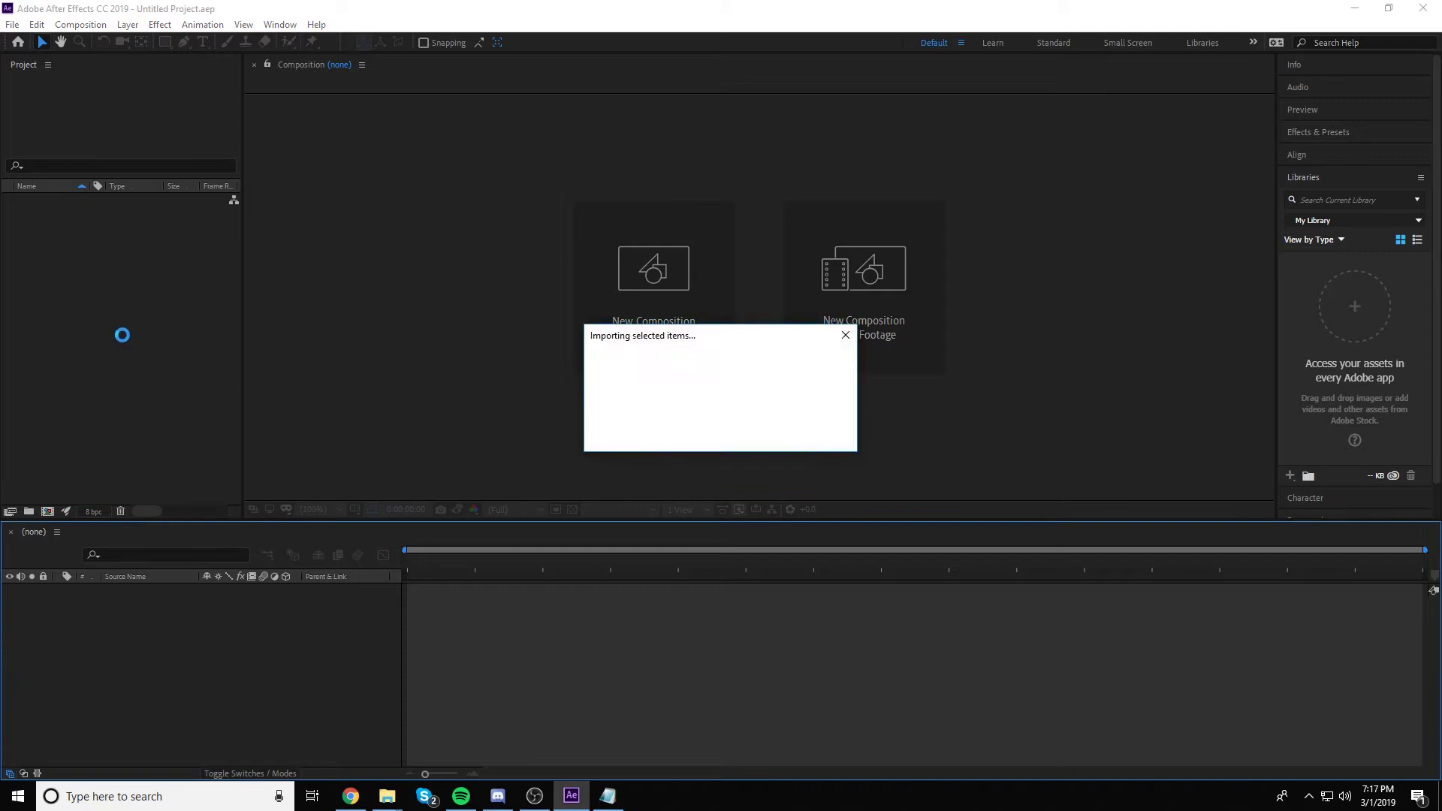
{"action": "left_click", "coordinate": [39, 314]}
{"action": "left_click", "coordinate": [57, 204]}
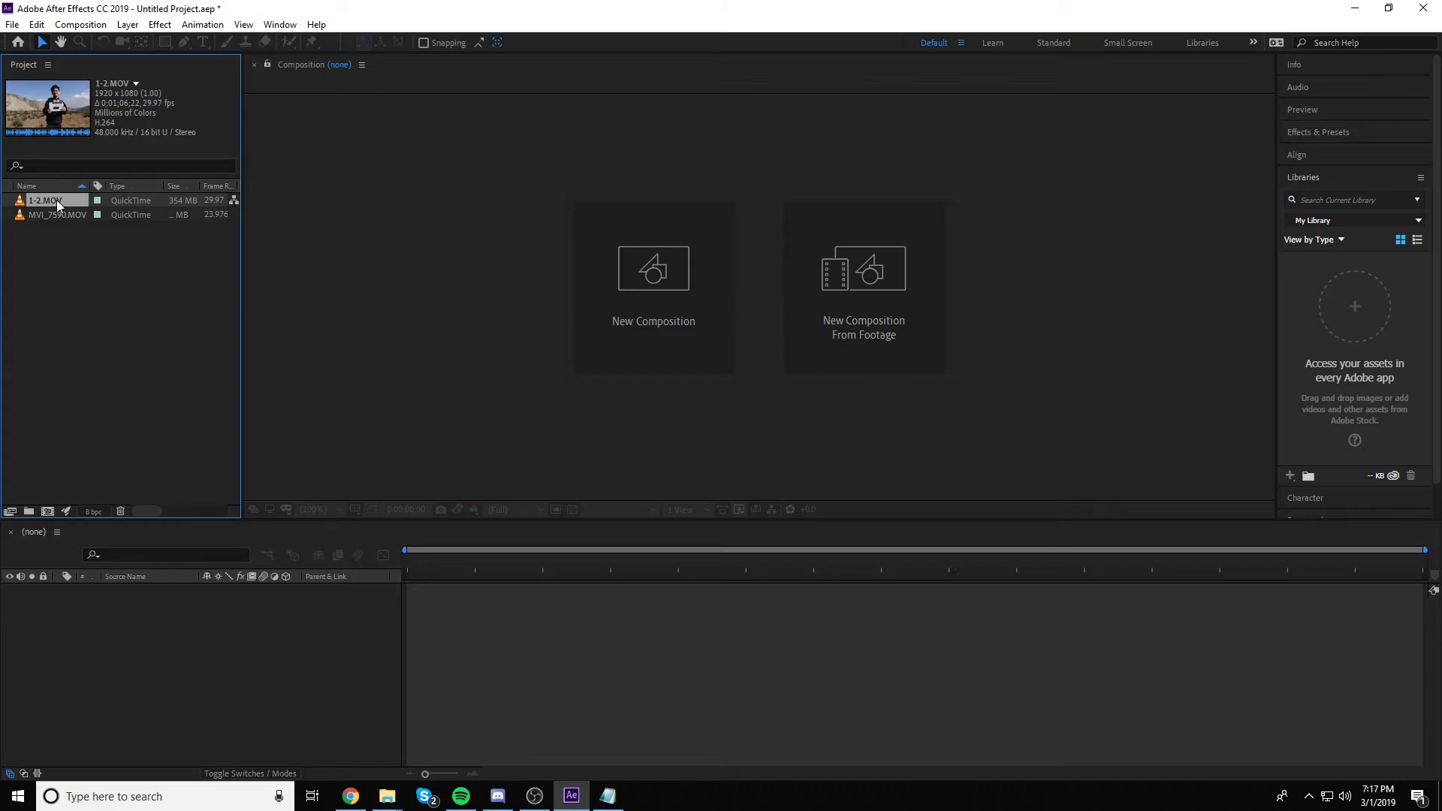
{"action": "left_click_drag", "start_coordinate": [61, 199], "coordinate": [48, 516]}
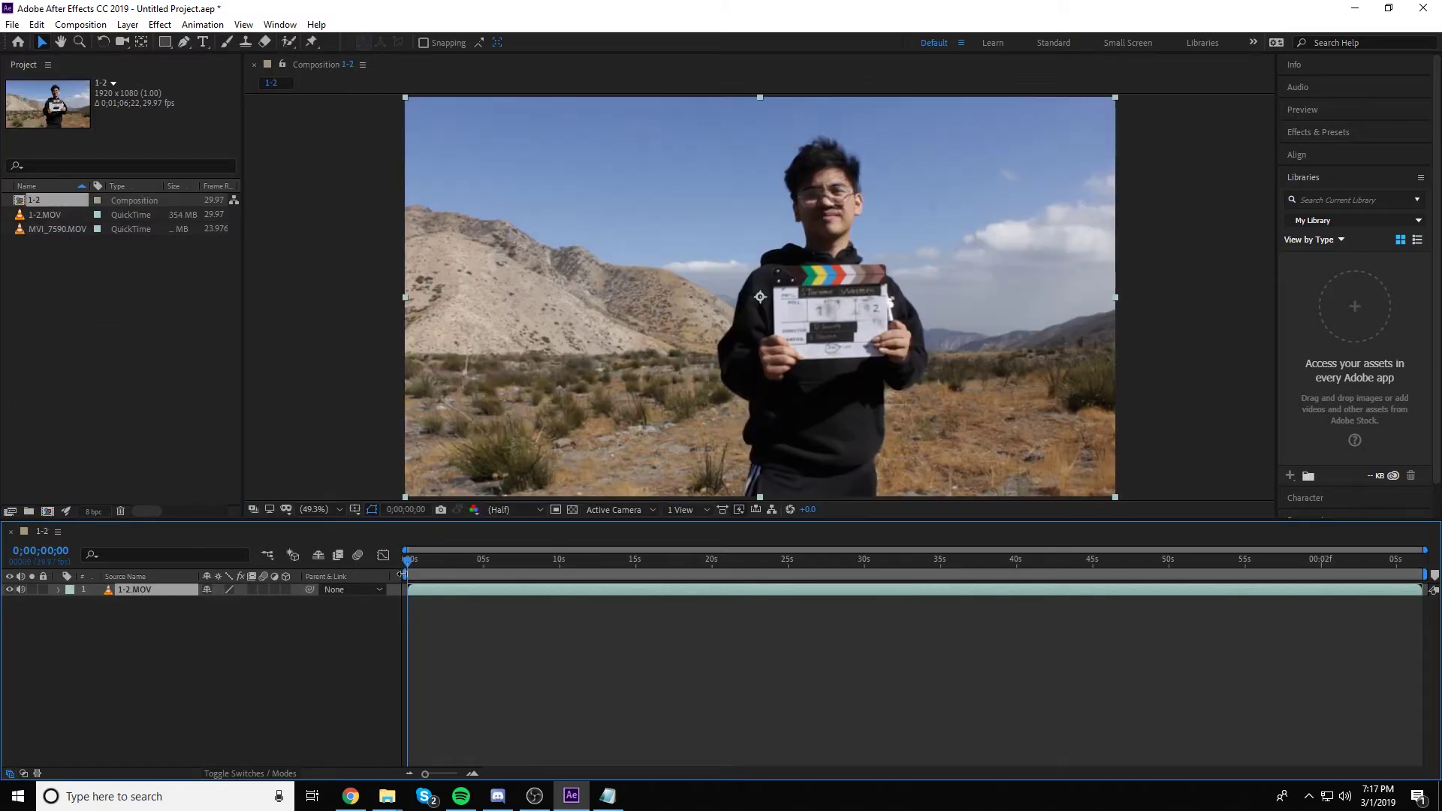
Step: Limit the composition's work area to the empty landscape stretch of the clip, from 0;00;06;27 to about 25 seconds
{"action": "left_click", "coordinate": [409, 562]}
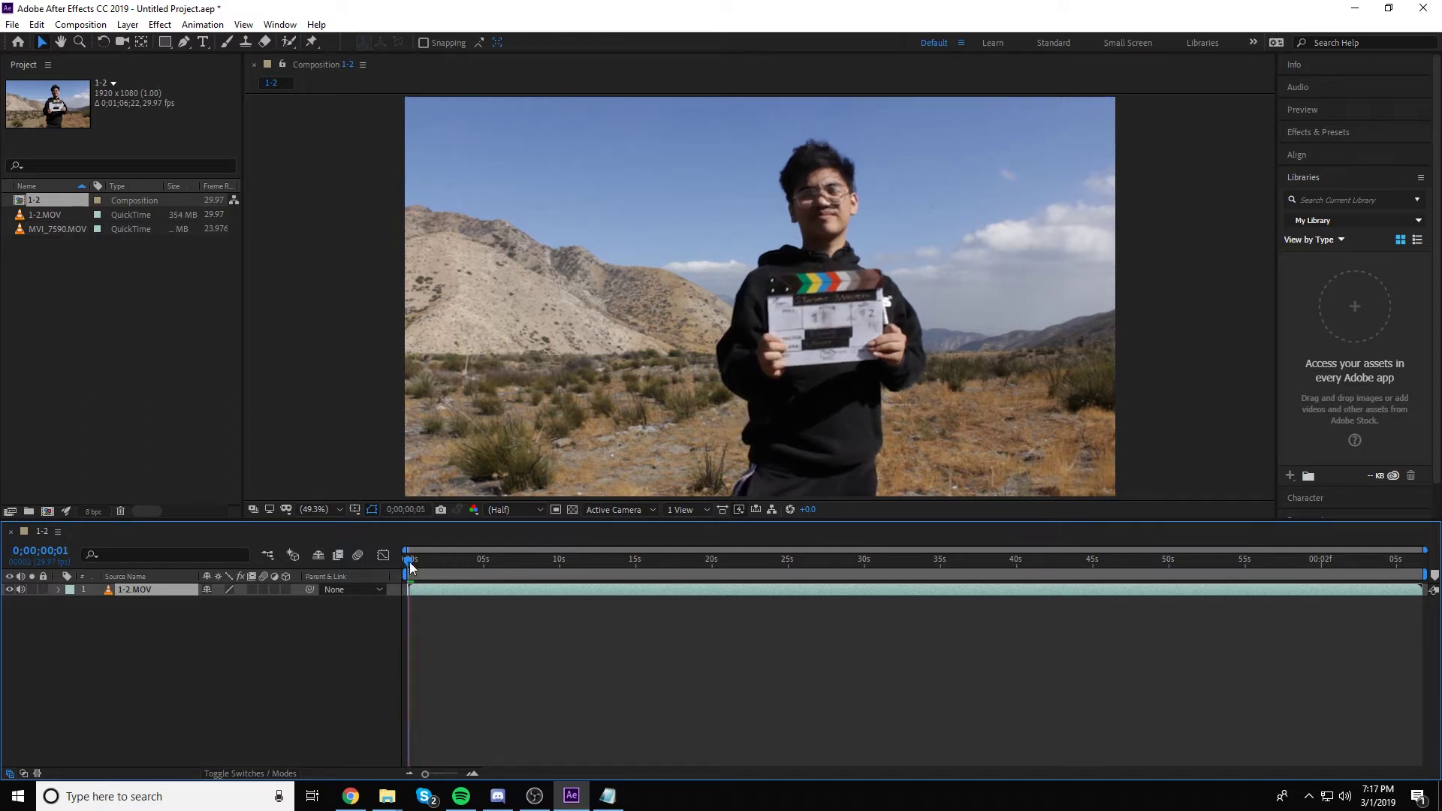
{"action": "left_click_drag", "start_coordinate": [409, 575], "coordinate": [515, 579]}
{"action": "left_click_drag", "start_coordinate": [622, 574], "coordinate": [514, 574]}
{"action": "left_click_drag", "start_coordinate": [1318, 573], "coordinate": [794, 575]}
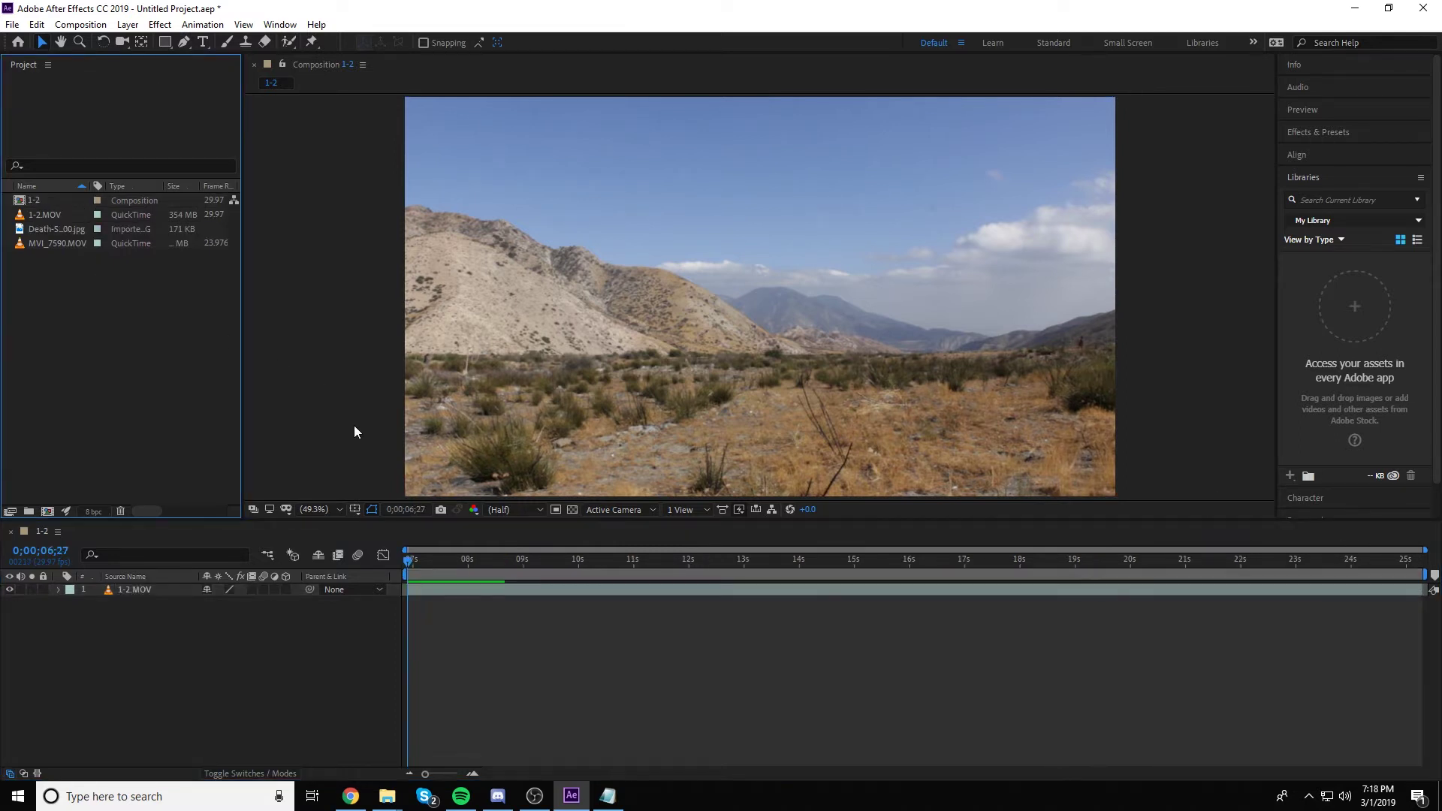
Step: View the imported Death Star image on its own and add it to composition 1-2 above the 1-2.MOV layer
{"action": "key", "text": "space"}
{"action": "left_click", "coordinate": [68, 232]}
{"action": "double_click", "coordinate": [67, 231]}
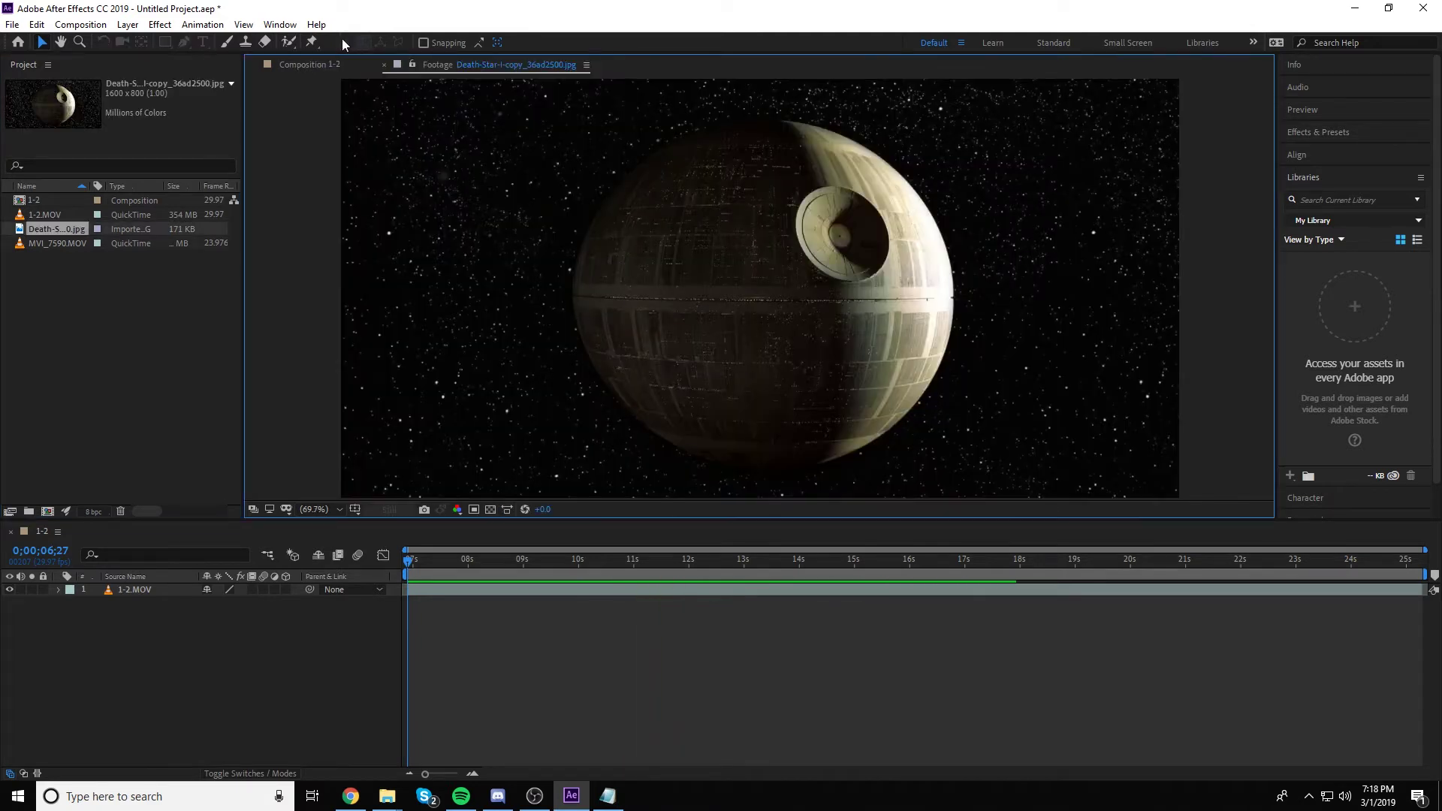
{"action": "left_click", "coordinate": [317, 66]}
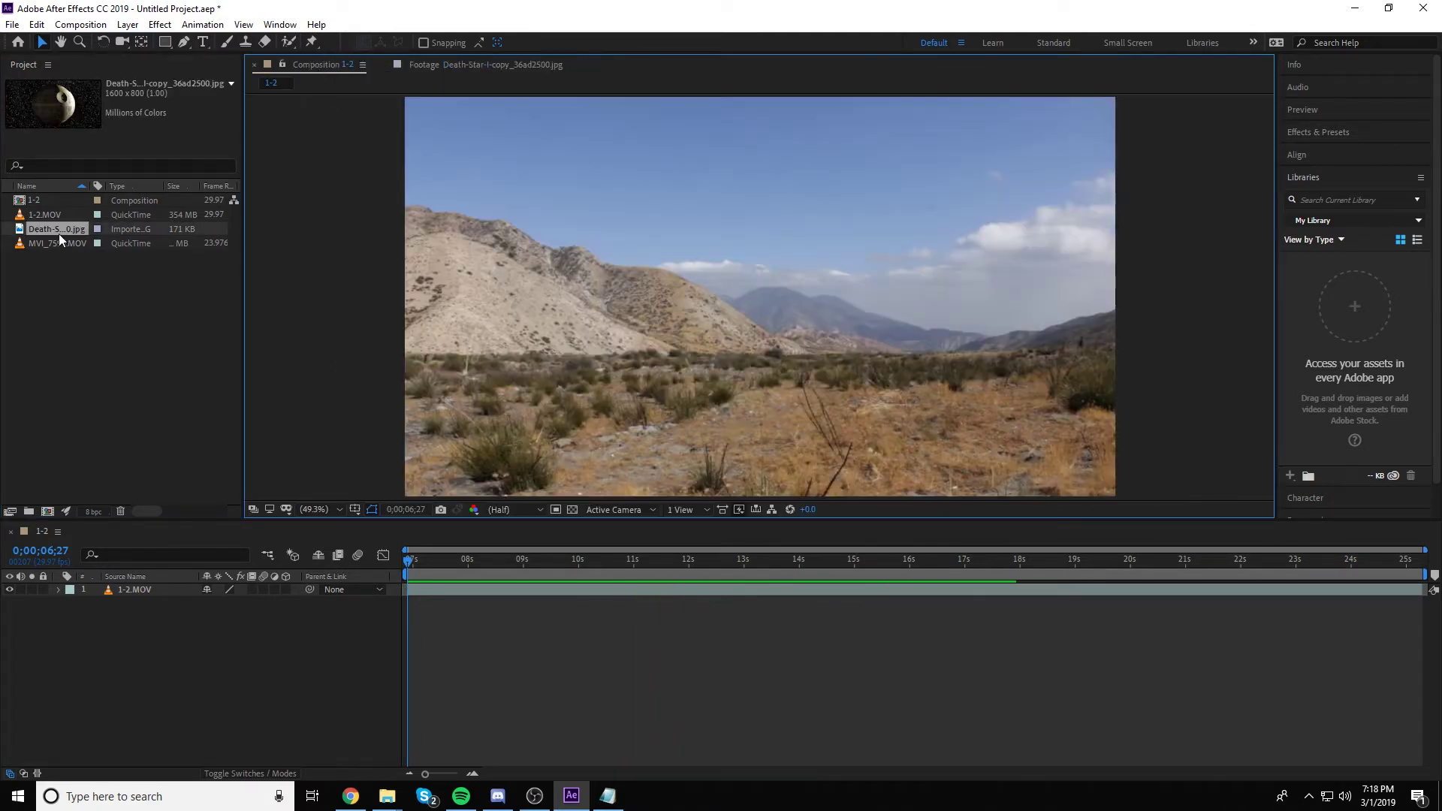
{"action": "left_click_drag", "start_coordinate": [58, 232], "coordinate": [171, 588]}
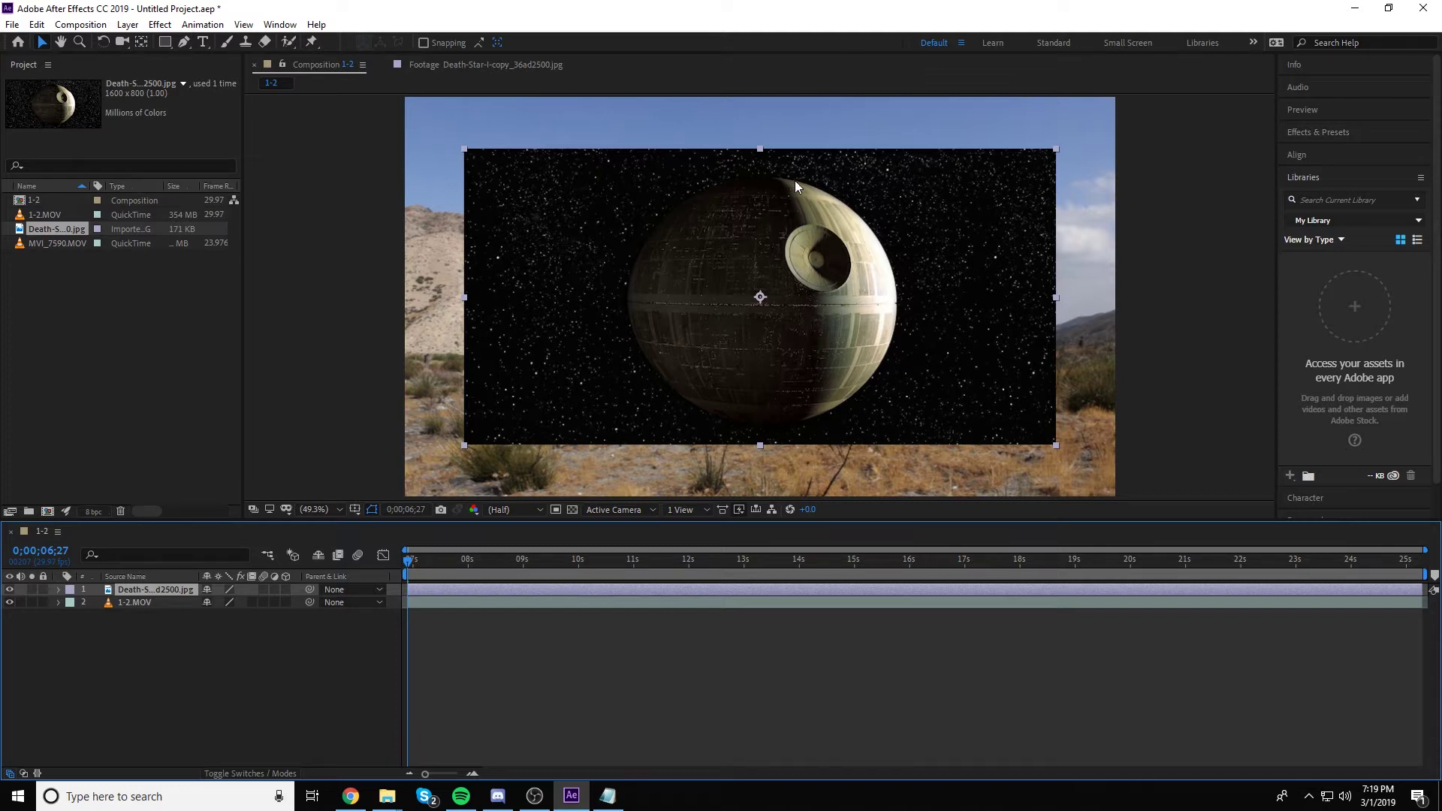
Step: Start a mask on the Death Star layer using the Pen tool with RotoBezier enabled, placing points downward from the sphere's left equator edge
{"action": "left_click", "coordinate": [183, 42]}
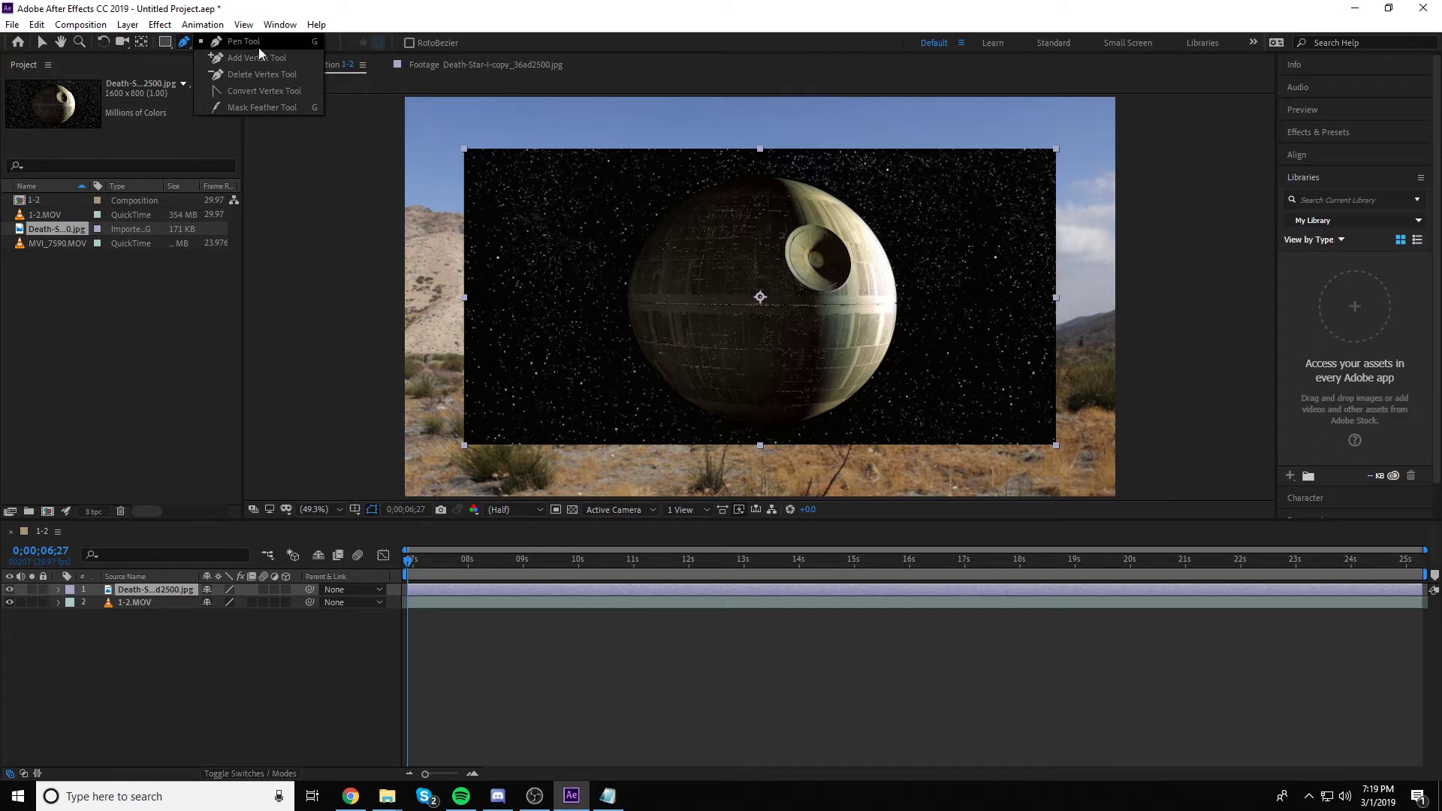
{"action": "left_click", "coordinate": [243, 55]}
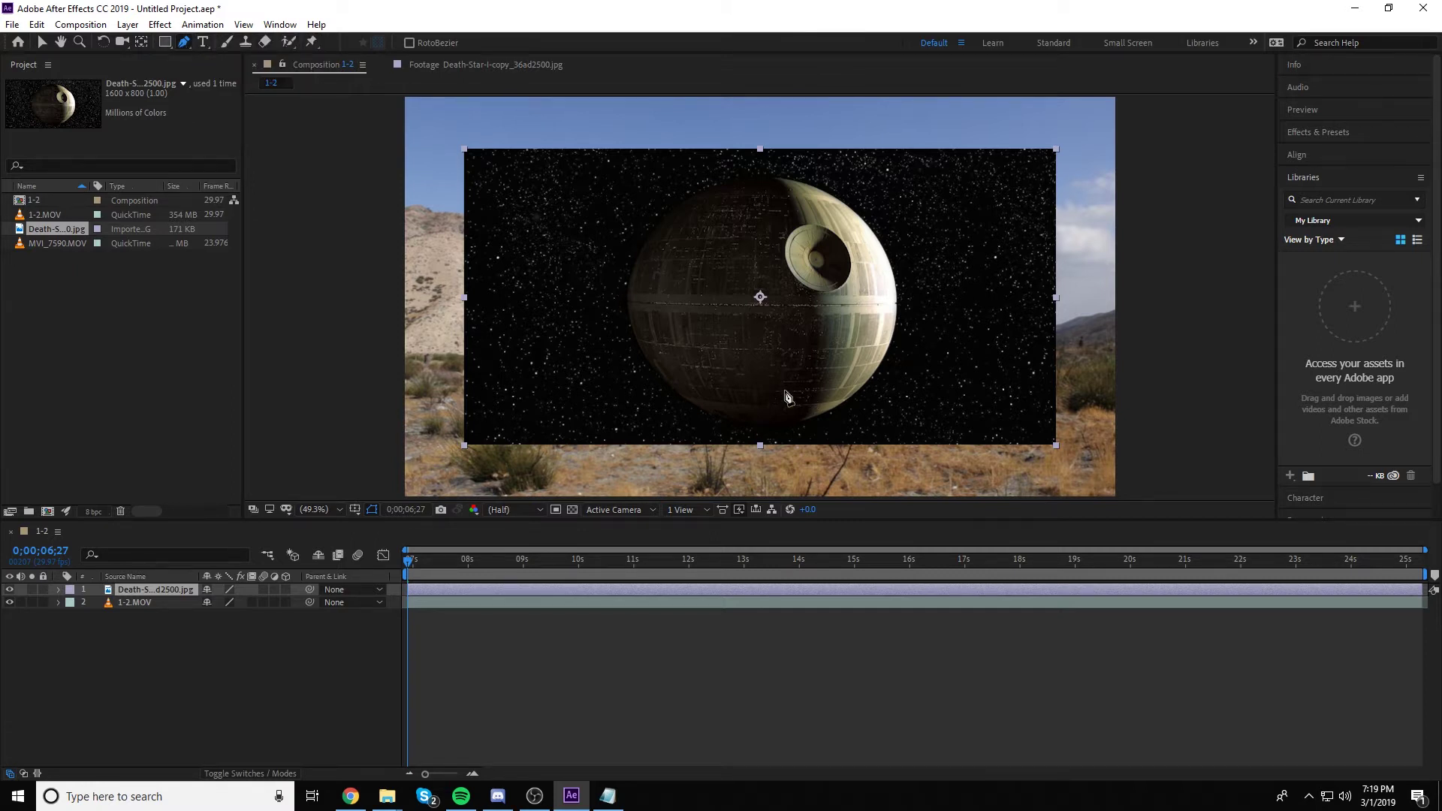
{"action": "key", "text": "slash"}
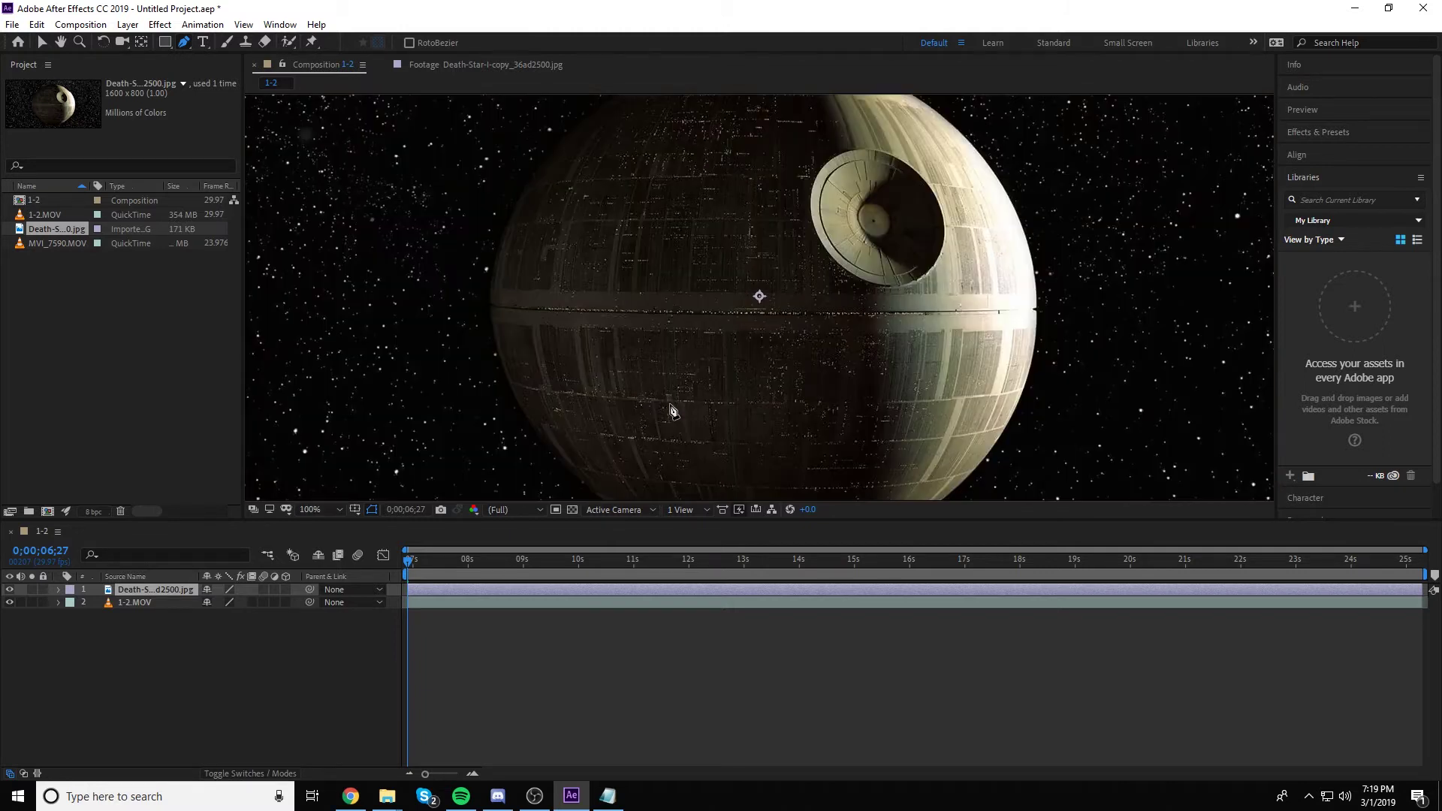
{"action": "scroll", "coordinate": [412, 393], "scroll_direction": "up", "scroll_amount": 1}
{"action": "scroll", "coordinate": [622, 367], "scroll_direction": "up", "scroll_amount": 1}
{"action": "scroll", "coordinate": [506, 364], "scroll_direction": "up", "scroll_amount": 1}
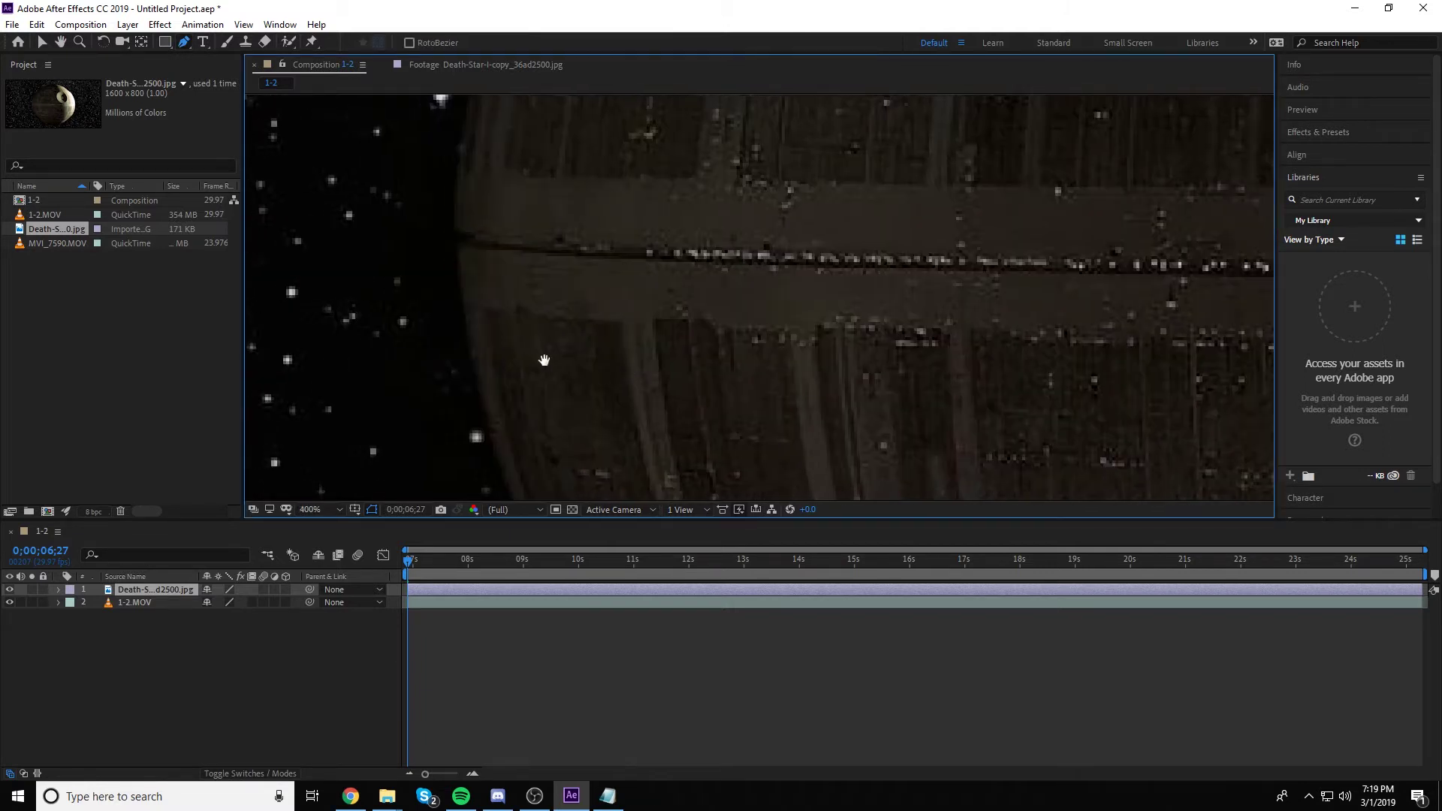
{"action": "scroll", "coordinate": [676, 306], "scroll_direction": "up", "scroll_amount": 1}
{"action": "key", "text": "v"}
{"action": "mouse_move", "coordinate": [673, 245]}
{"action": "left_mouse_down"}
{"action": "mouse_move", "coordinate": [653, 113]}
{"action": "mouse_move", "coordinate": [654, 224]}
{"action": "left_mouse_up"}
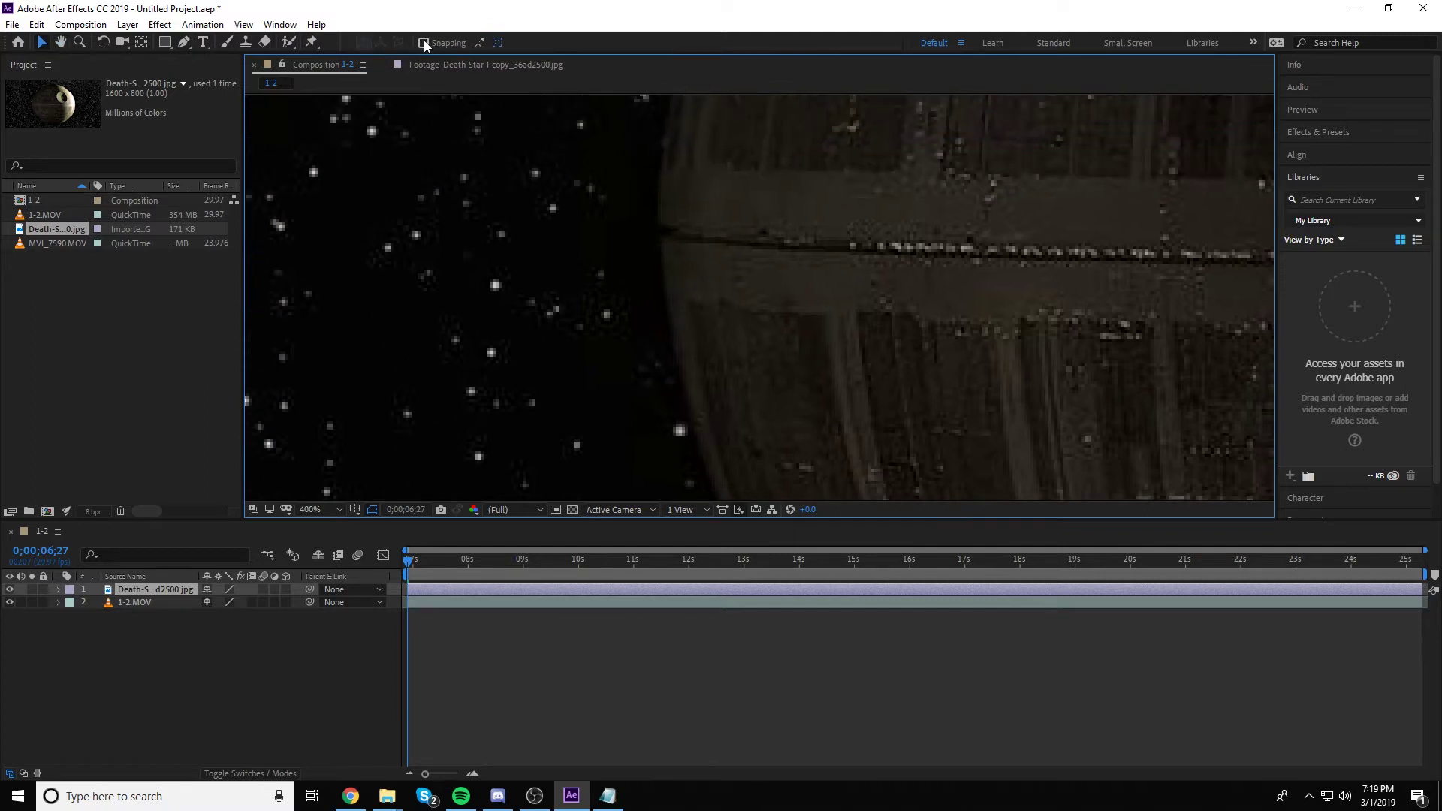
{"action": "left_click", "coordinate": [190, 41]}
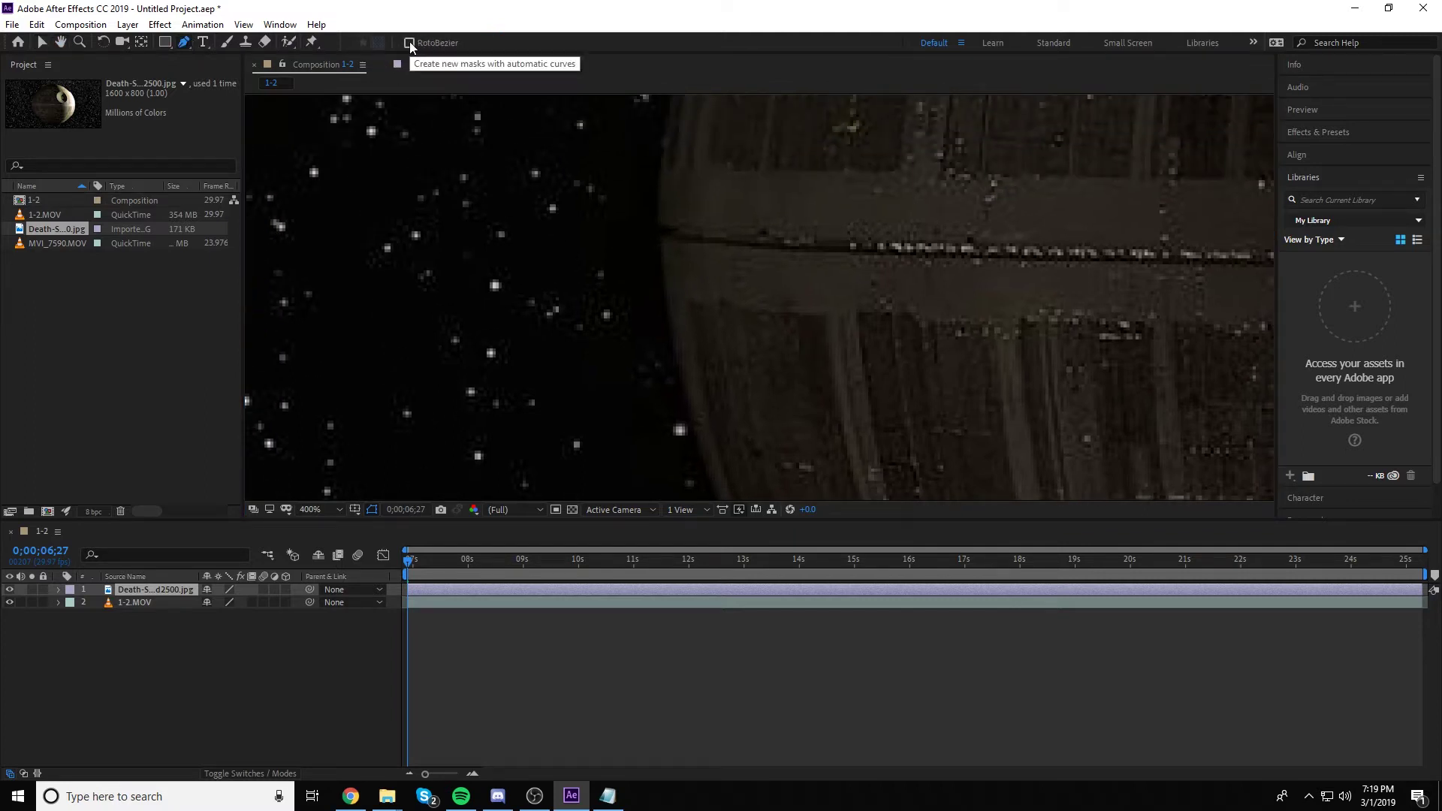
{"action": "left_click", "coordinate": [408, 42]}
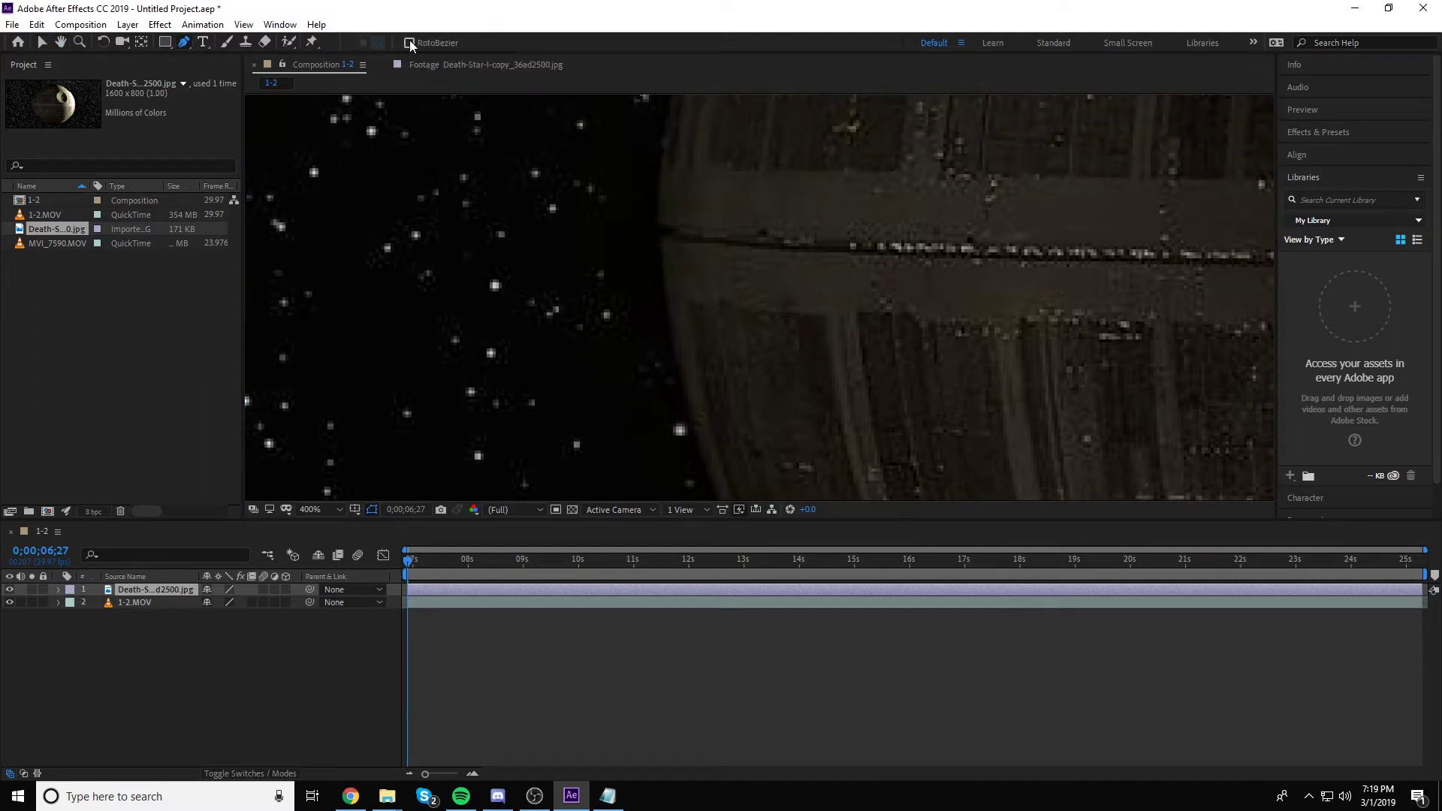
{"action": "left_click", "coordinate": [662, 234]}
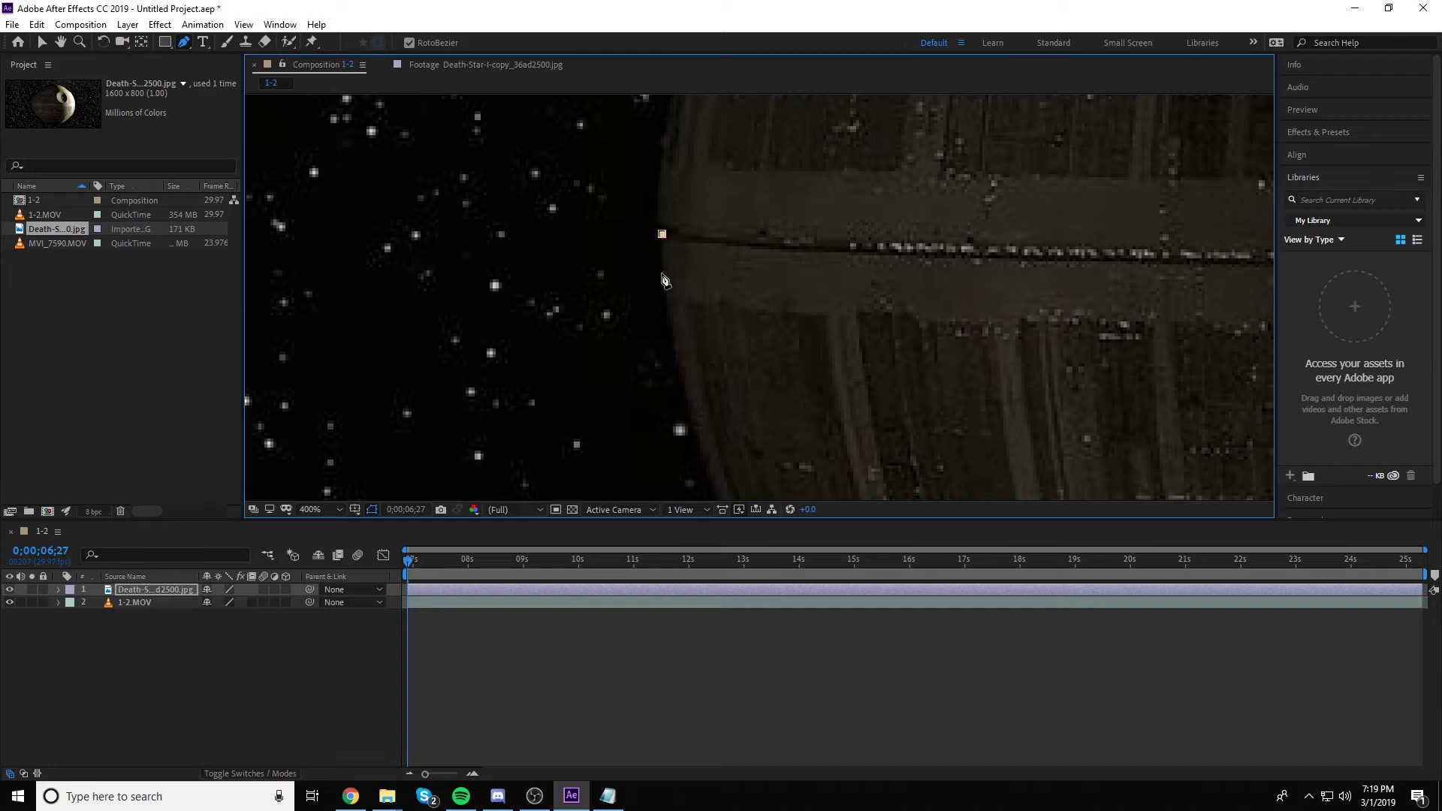
{"action": "left_click", "coordinate": [663, 290]}
{"action": "left_click", "coordinate": [674, 337]}
{"action": "left_click", "coordinate": [710, 478]}
Step: Continue the mask points along the sphere's lower edge and around its outline to cut the Death Star out of the starfield
{"action": "left_click_drag", "start_coordinate": [709, 478], "coordinate": [603, 190]}
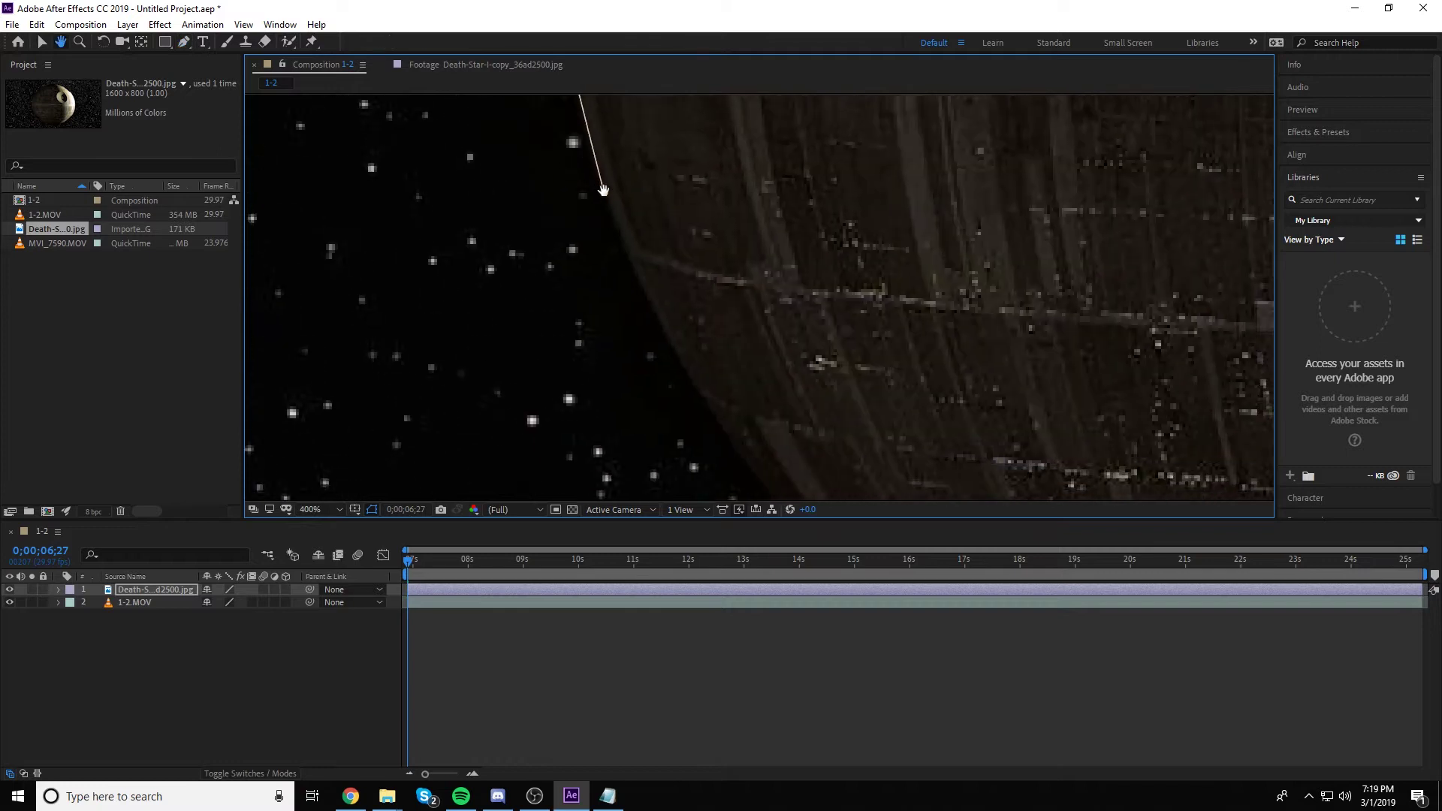
{"action": "scroll", "coordinate": [679, 357], "scroll_direction": "down", "scroll_amount": 2}
{"action": "scroll", "coordinate": [679, 356], "scroll_direction": "right", "scroll_amount": 2}
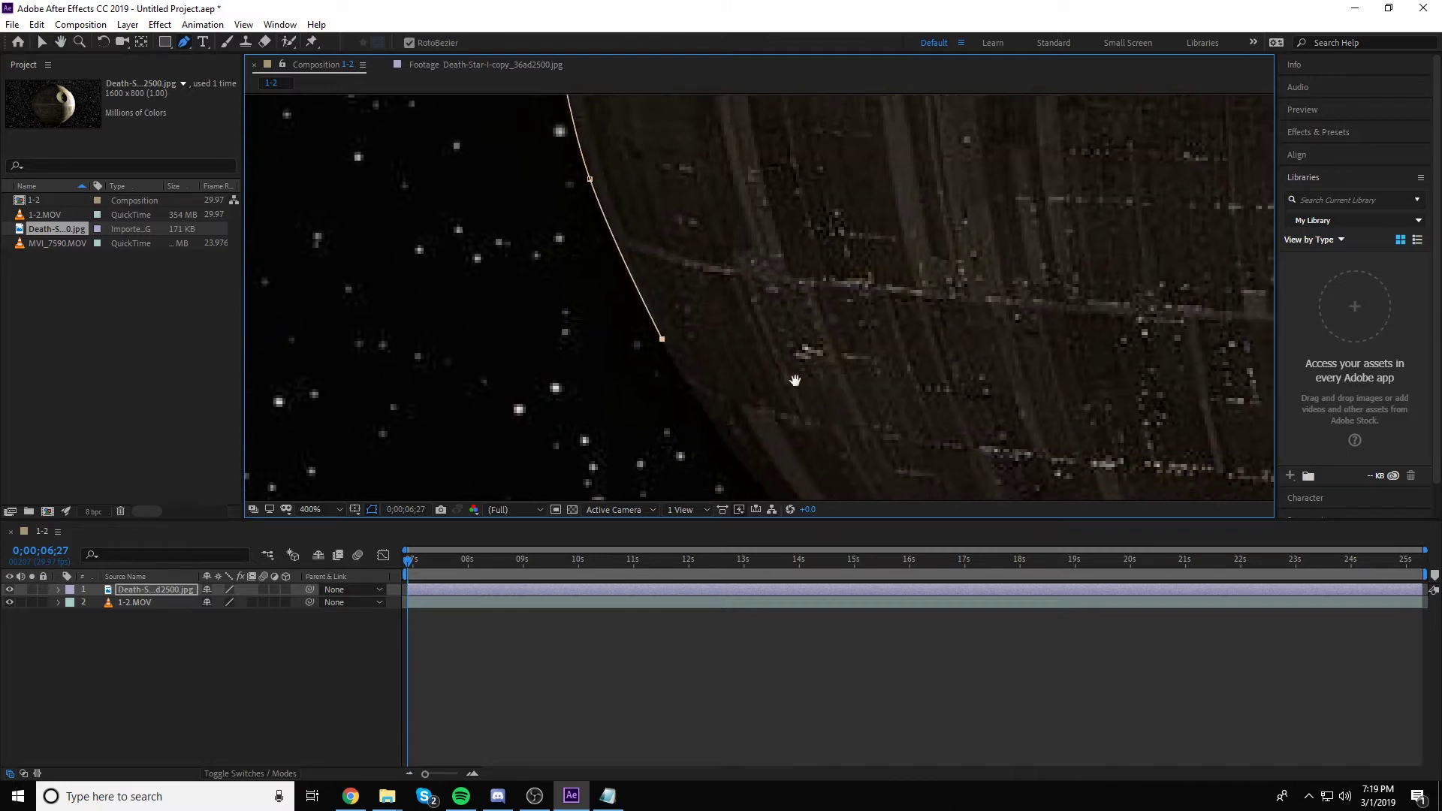
{"action": "left_click", "coordinate": [691, 340]}
{"action": "scroll", "coordinate": [837, 417], "scroll_direction": "down", "scroll_amount": 5}
{"action": "scroll", "coordinate": [837, 417], "scroll_direction": "right", "scroll_amount": 5}
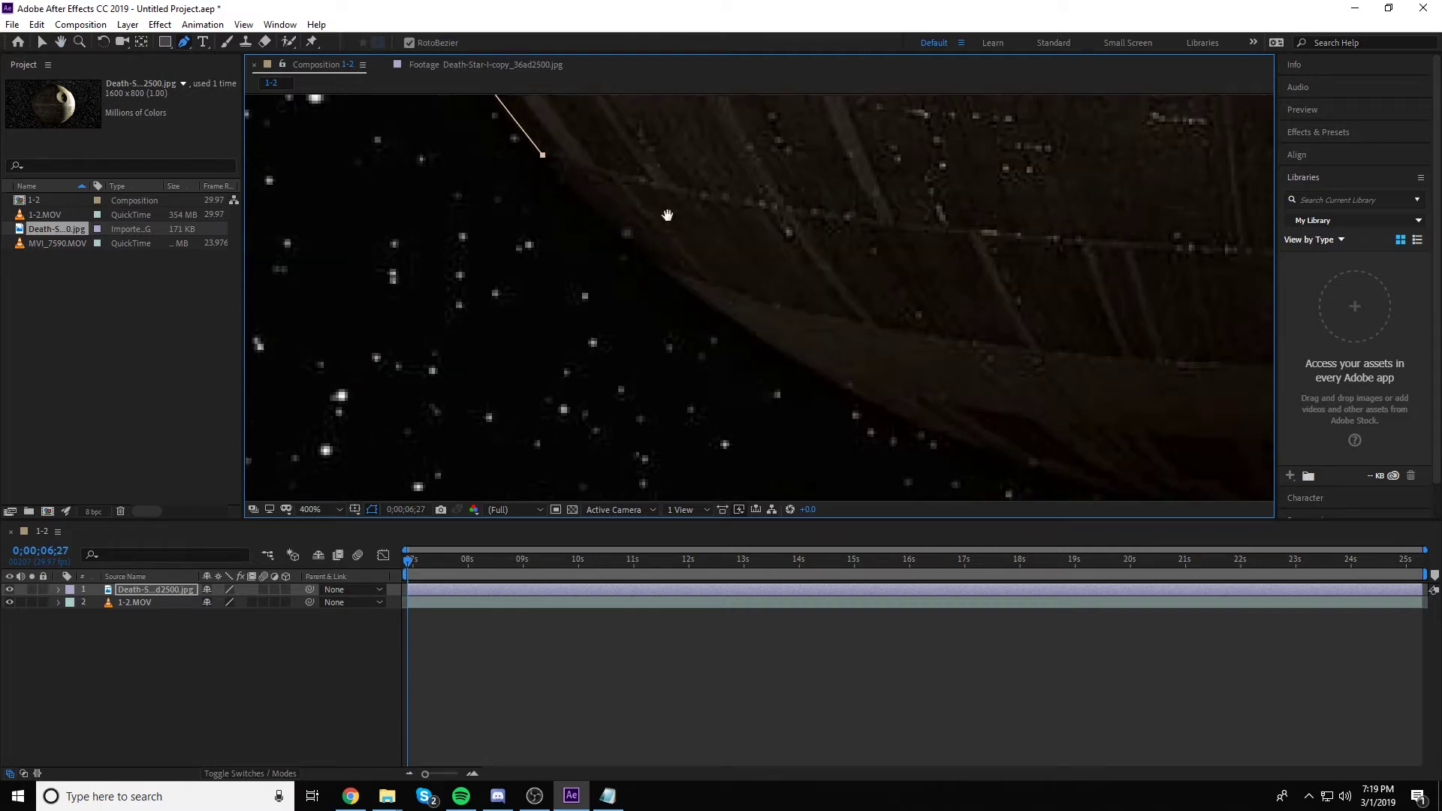
{"action": "left_click", "coordinate": [704, 302]}
{"action": "scroll", "coordinate": [798, 331], "scroll_direction": "down", "scroll_amount": 4}
{"action": "scroll", "coordinate": [798, 332], "scroll_direction": "right", "scroll_amount": 4}
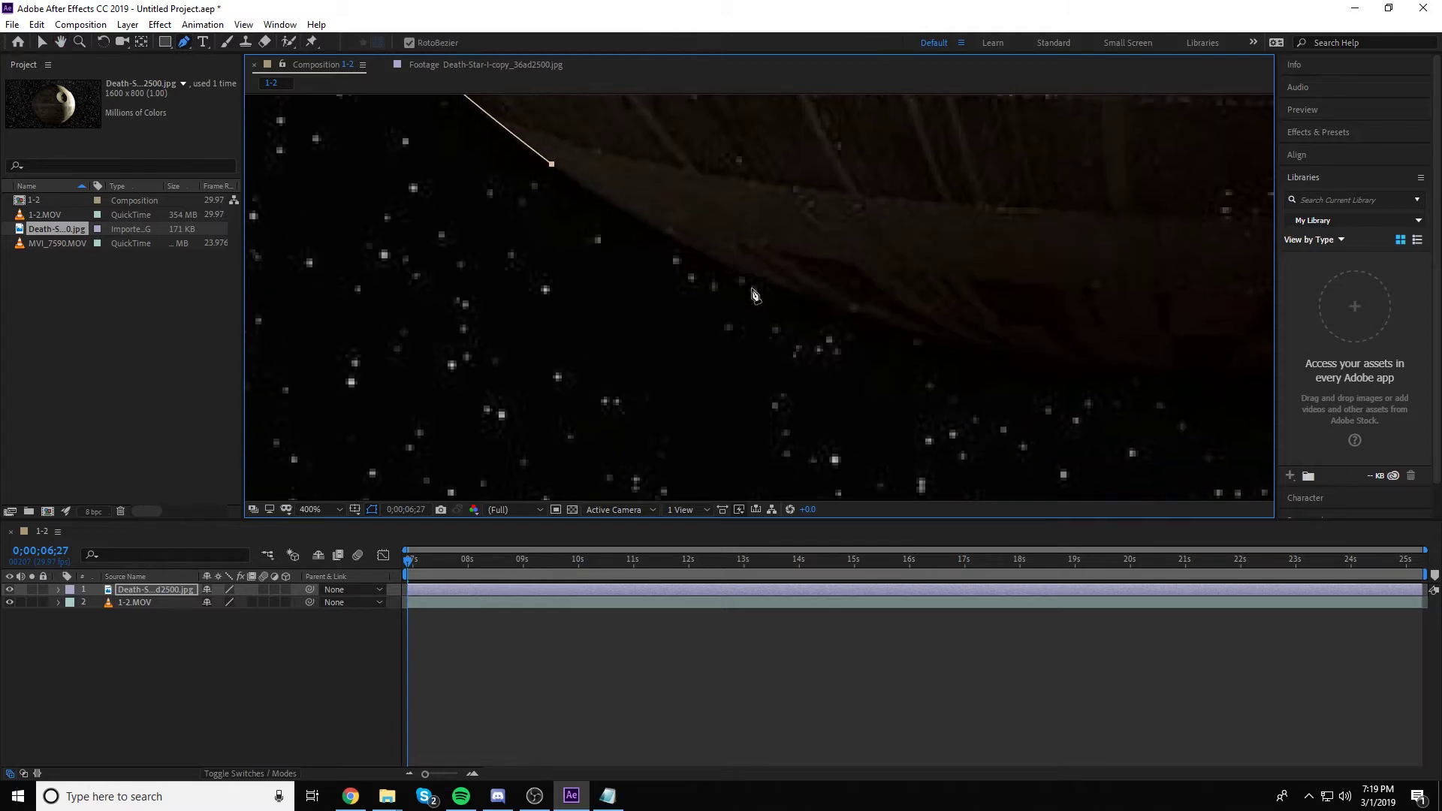
{"action": "left_click", "coordinate": [748, 277]}
{"action": "scroll", "coordinate": [751, 285], "scroll_direction": "down", "scroll_amount": 3}
{"action": "scroll", "coordinate": [751, 286], "scroll_direction": "right", "scroll_amount": 6}
{"action": "key", "text": "v"}
{"action": "key", "text": "shift+slash"}
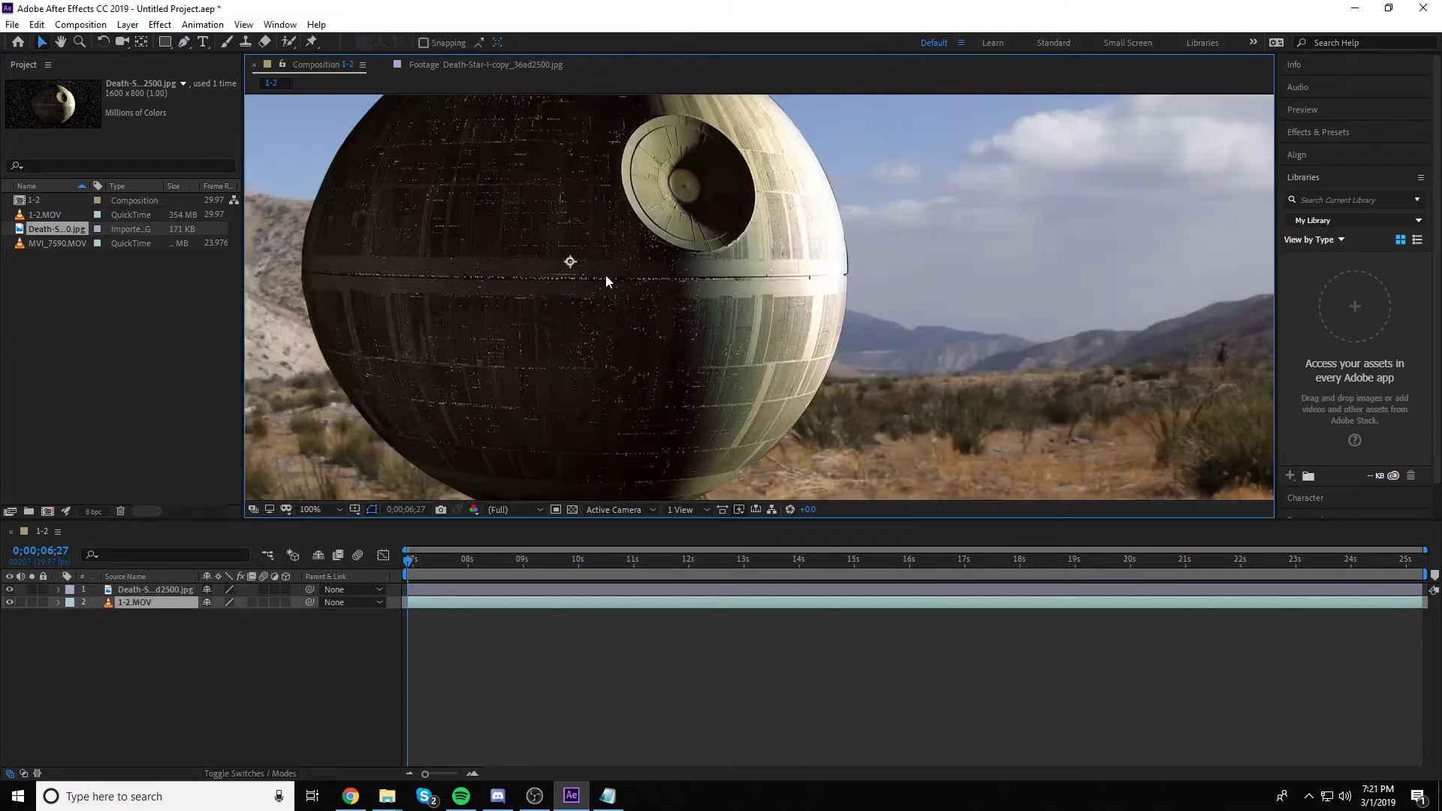
Step: Inspect the cut-out Death Star's masked edges up close against the sky and landscape
{"action": "scroll", "coordinate": [737, 290], "scroll_direction": "up", "scroll_amount": 4}
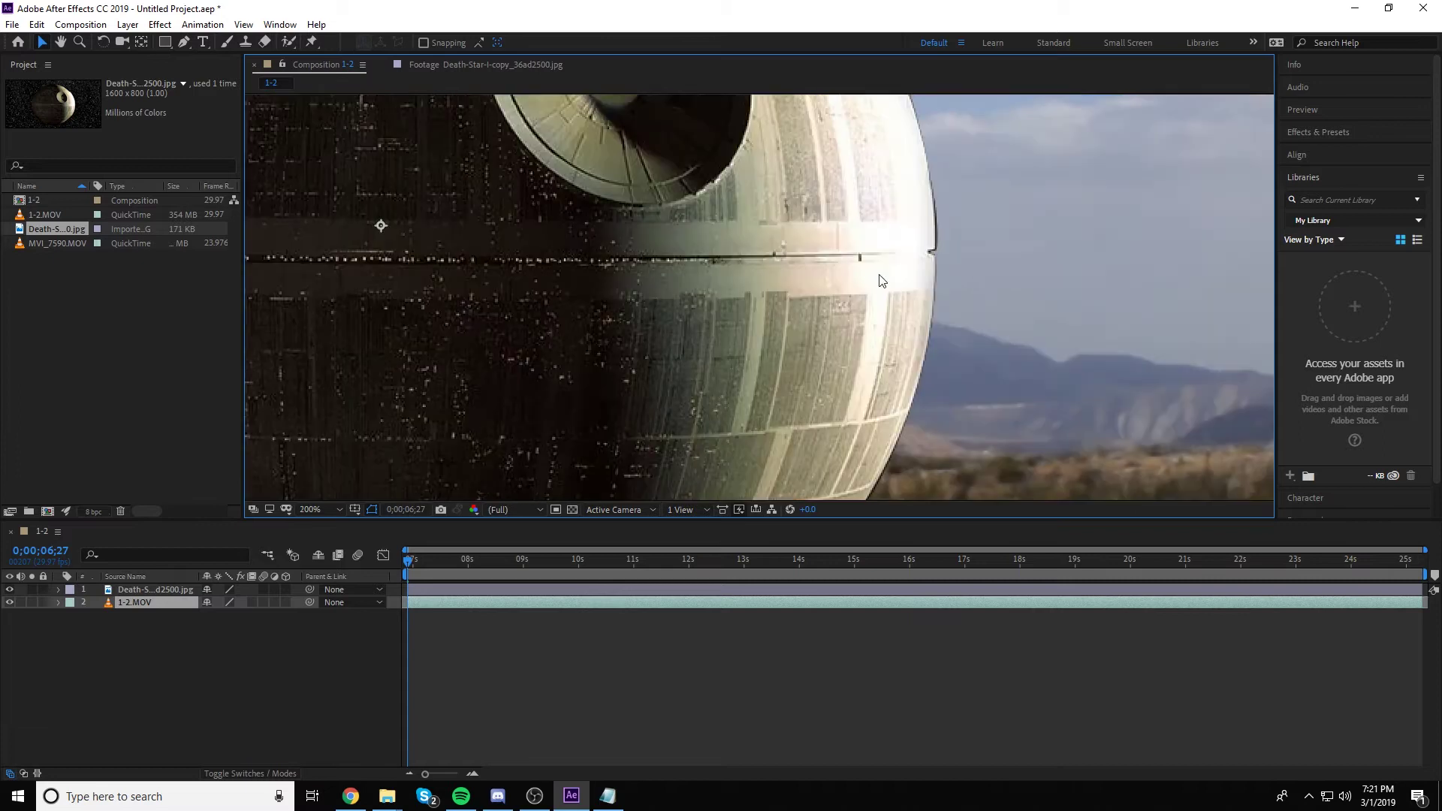
{"action": "key", "text": "shift+slash"}
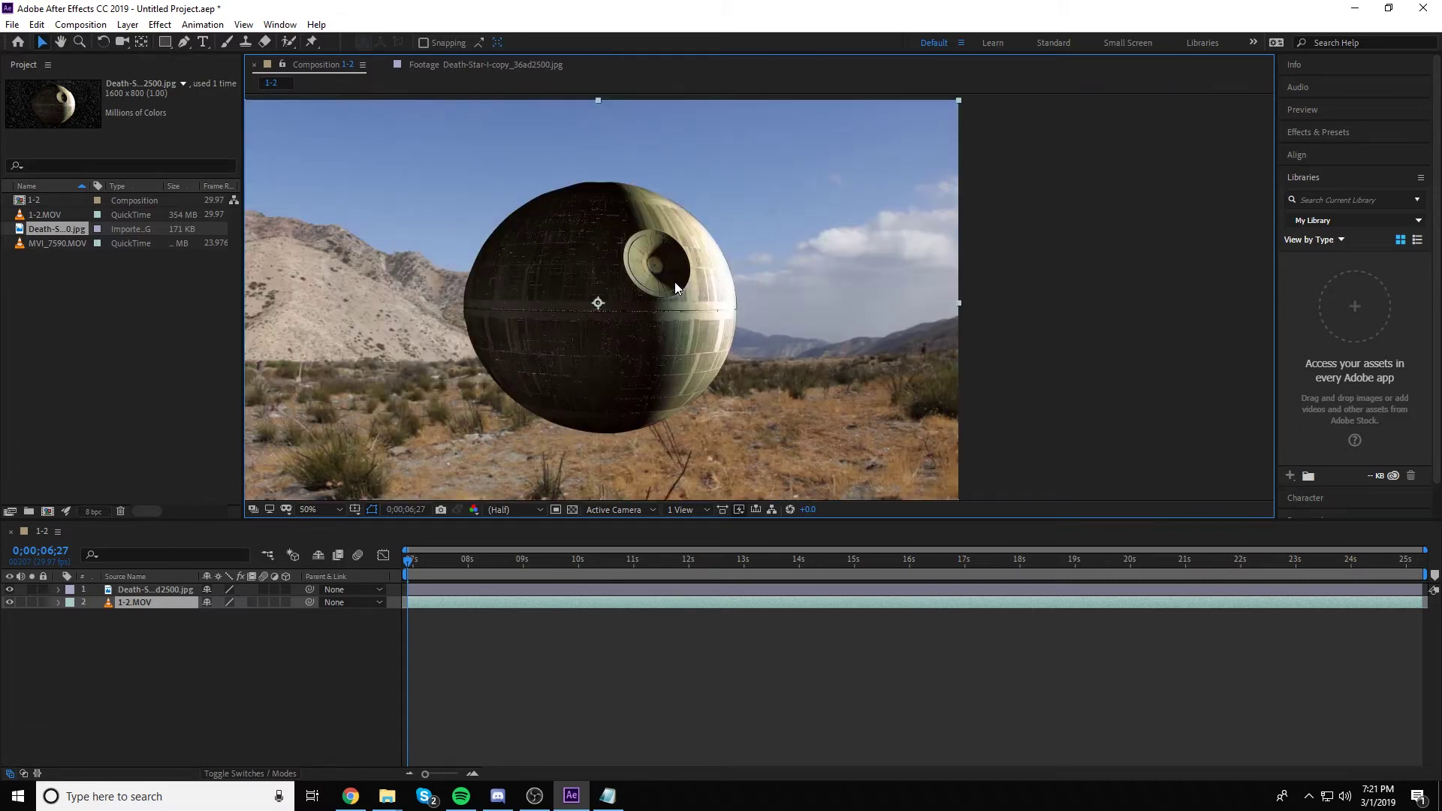
{"action": "key", "text": "space"}
{"action": "left_click_drag", "start_coordinate": [539, 290], "coordinate": [619, 332]}
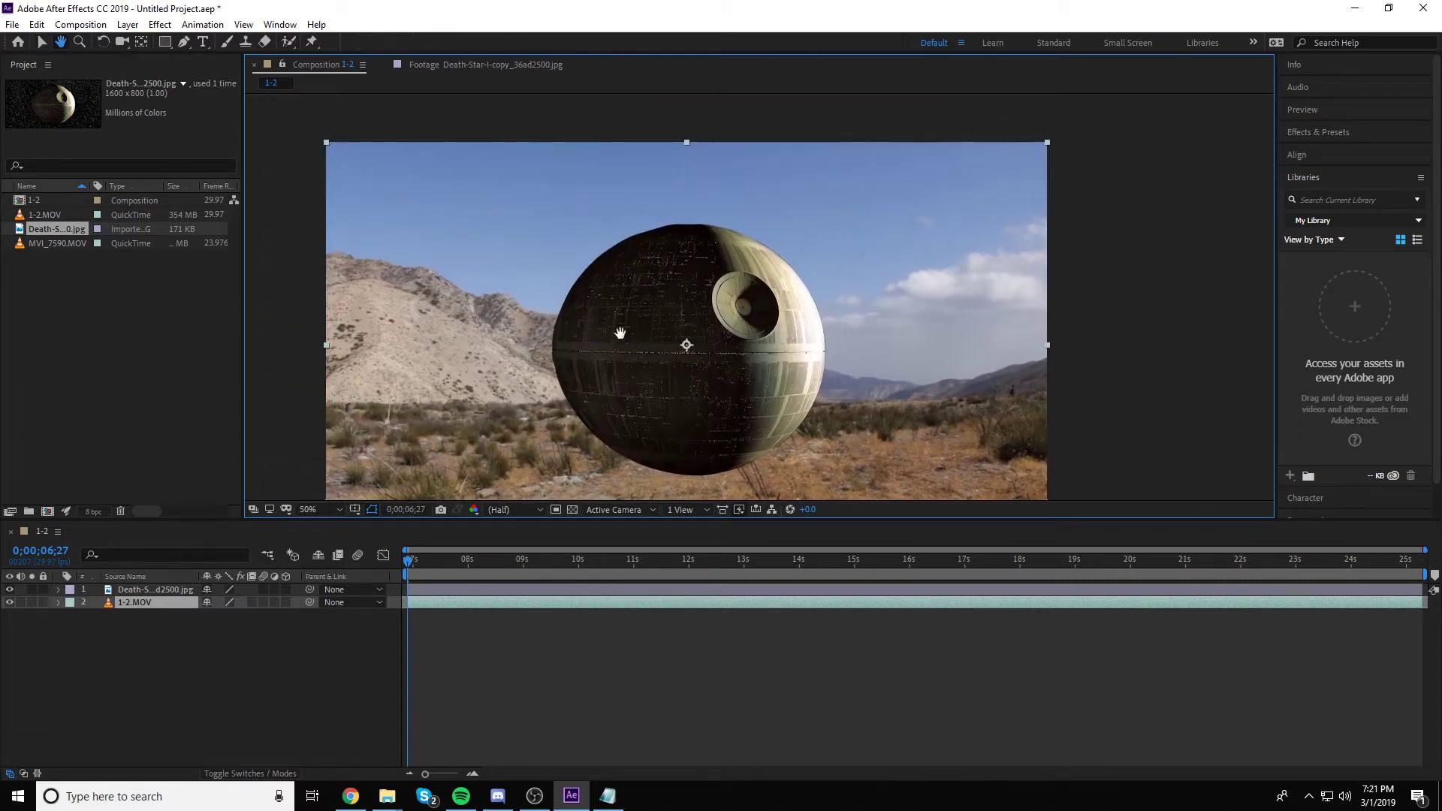
{"action": "scroll", "coordinate": [490, 248], "scroll_direction": "up", "scroll_amount": 4}
{"action": "scroll", "coordinate": [688, 316], "scroll_direction": "up", "scroll_amount": 3}
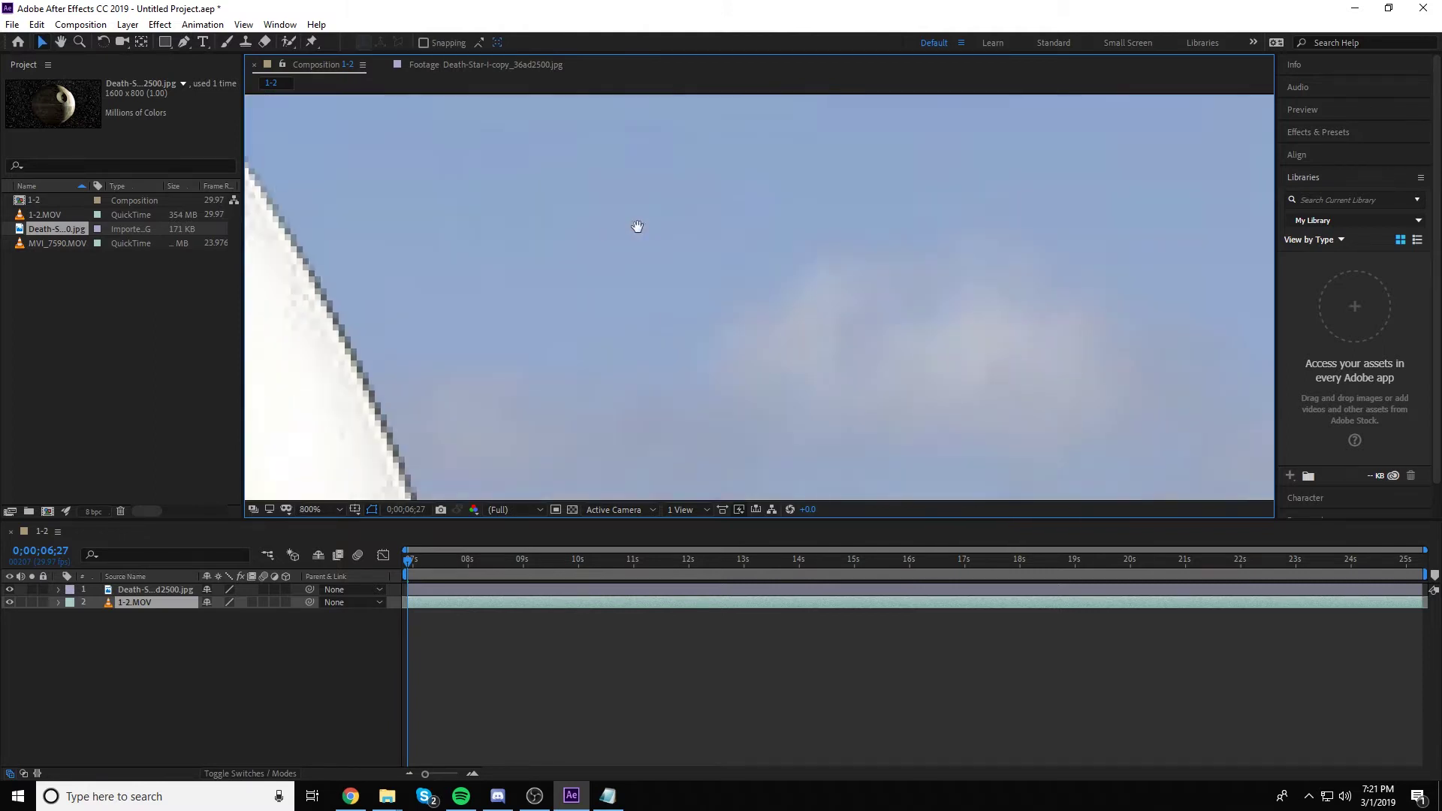
{"action": "scroll", "coordinate": [637, 226], "scroll_direction": "down", "scroll_amount": 3}
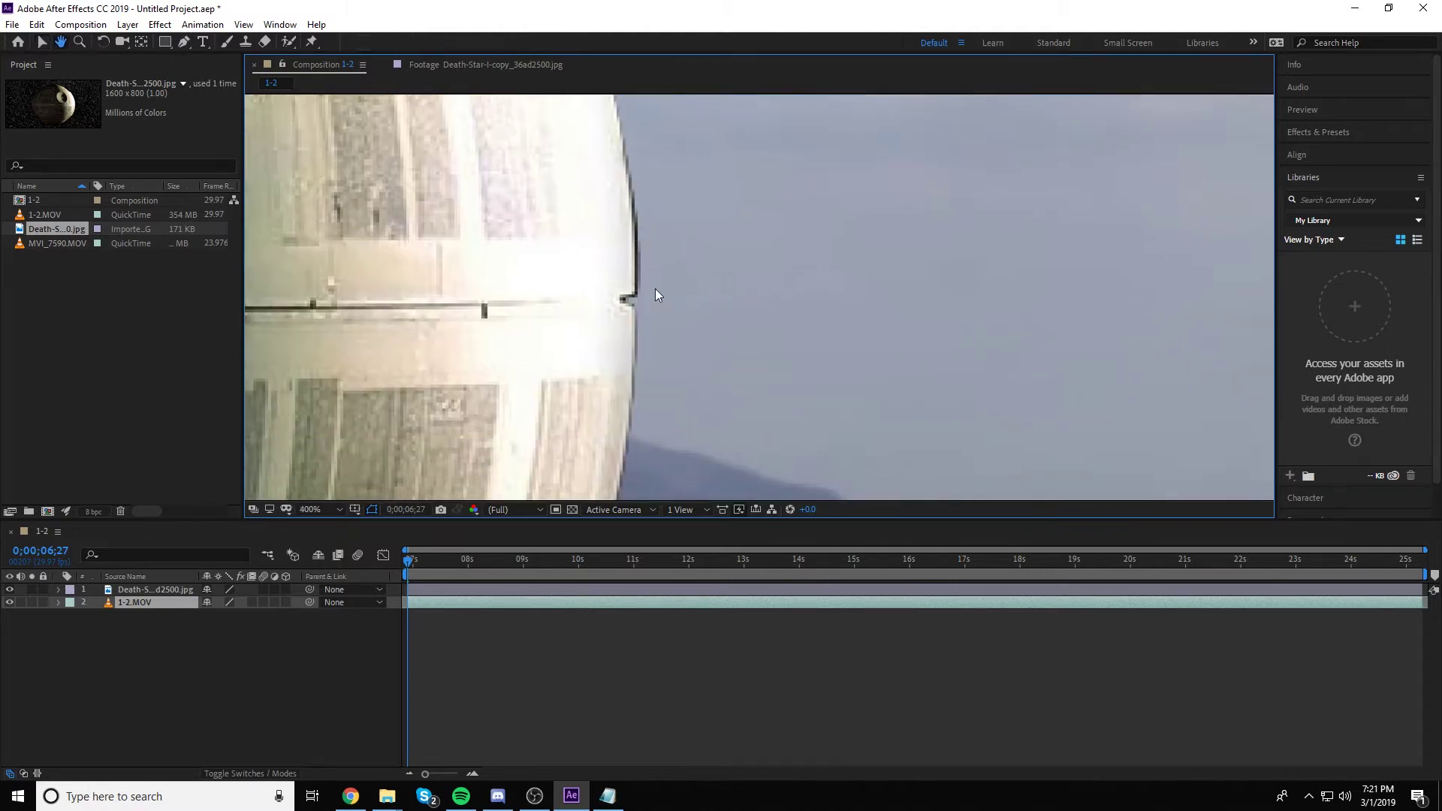
{"action": "left_click_drag", "start_coordinate": [557, 263], "coordinate": [730, 274]}
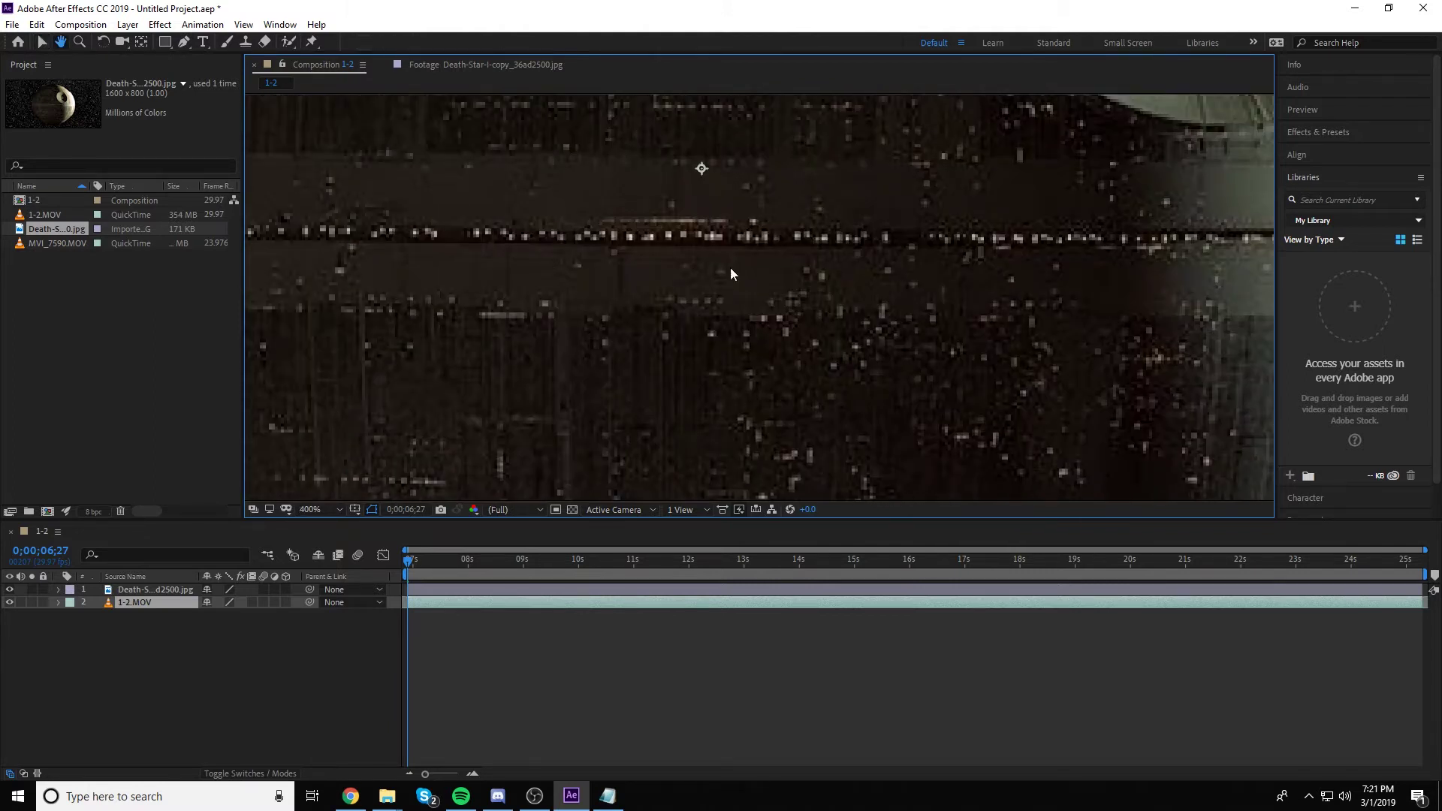
{"action": "scroll", "coordinate": [730, 274], "scroll_direction": "down", "scroll_amount": 6}
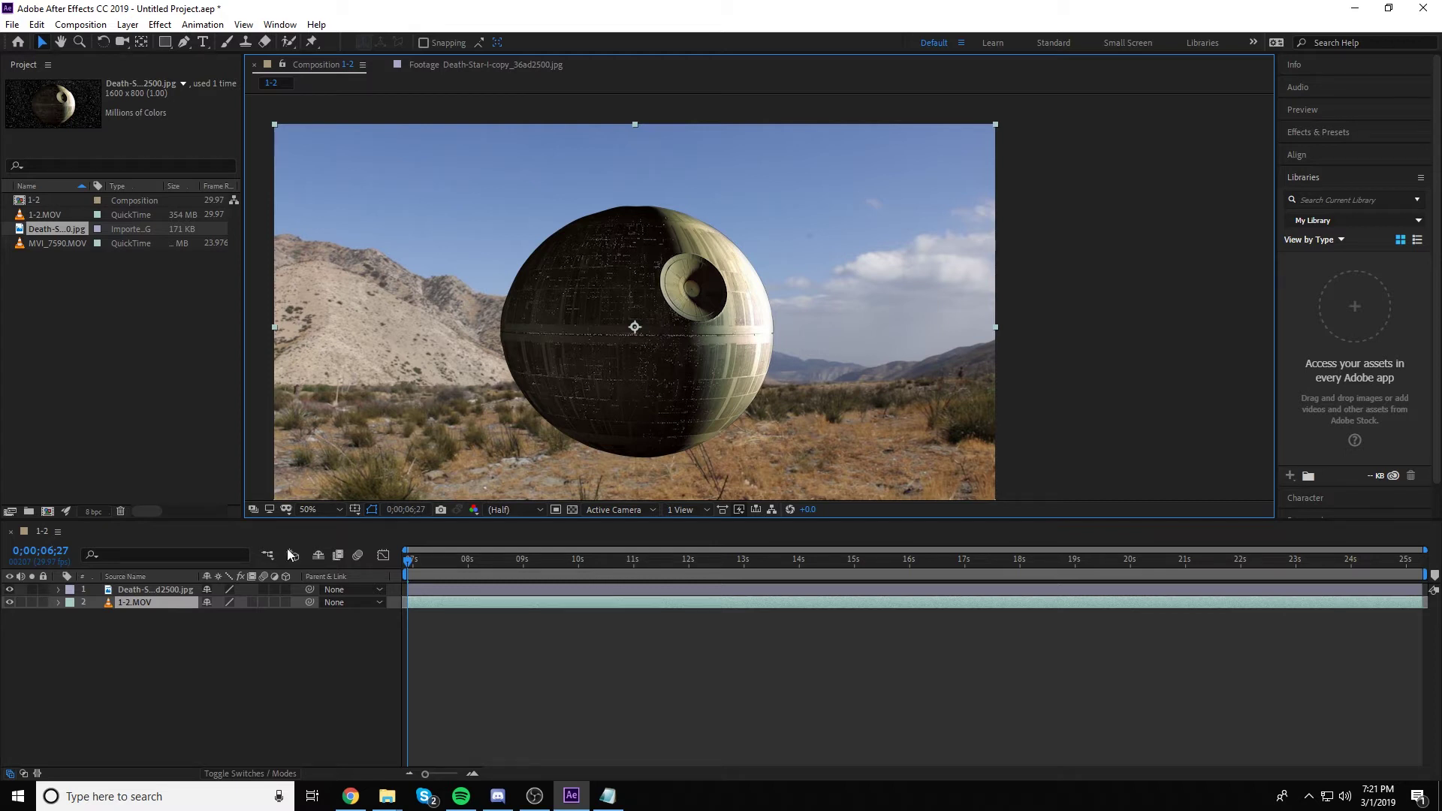
Step: Scale down the masked Death Star and place it in the sky at the upper right of the landscape footage
{"action": "left_click", "coordinate": [655, 326]}
{"action": "left_click_drag", "start_coordinate": [735, 336], "coordinate": [771, 262]}
{"action": "key", "text": "Return"}
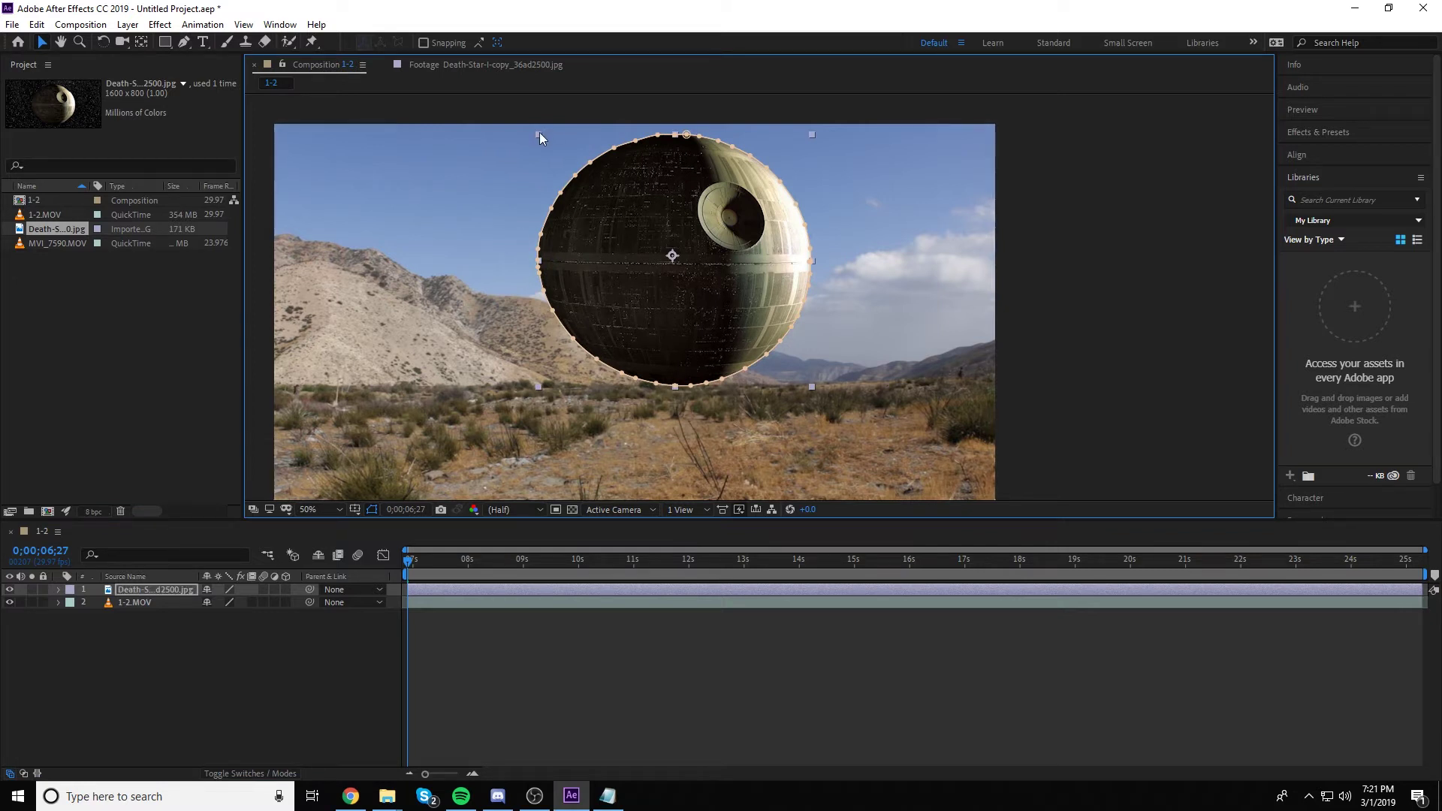
{"action": "left_click_drag", "start_coordinate": [541, 135], "coordinate": [830, 243]}
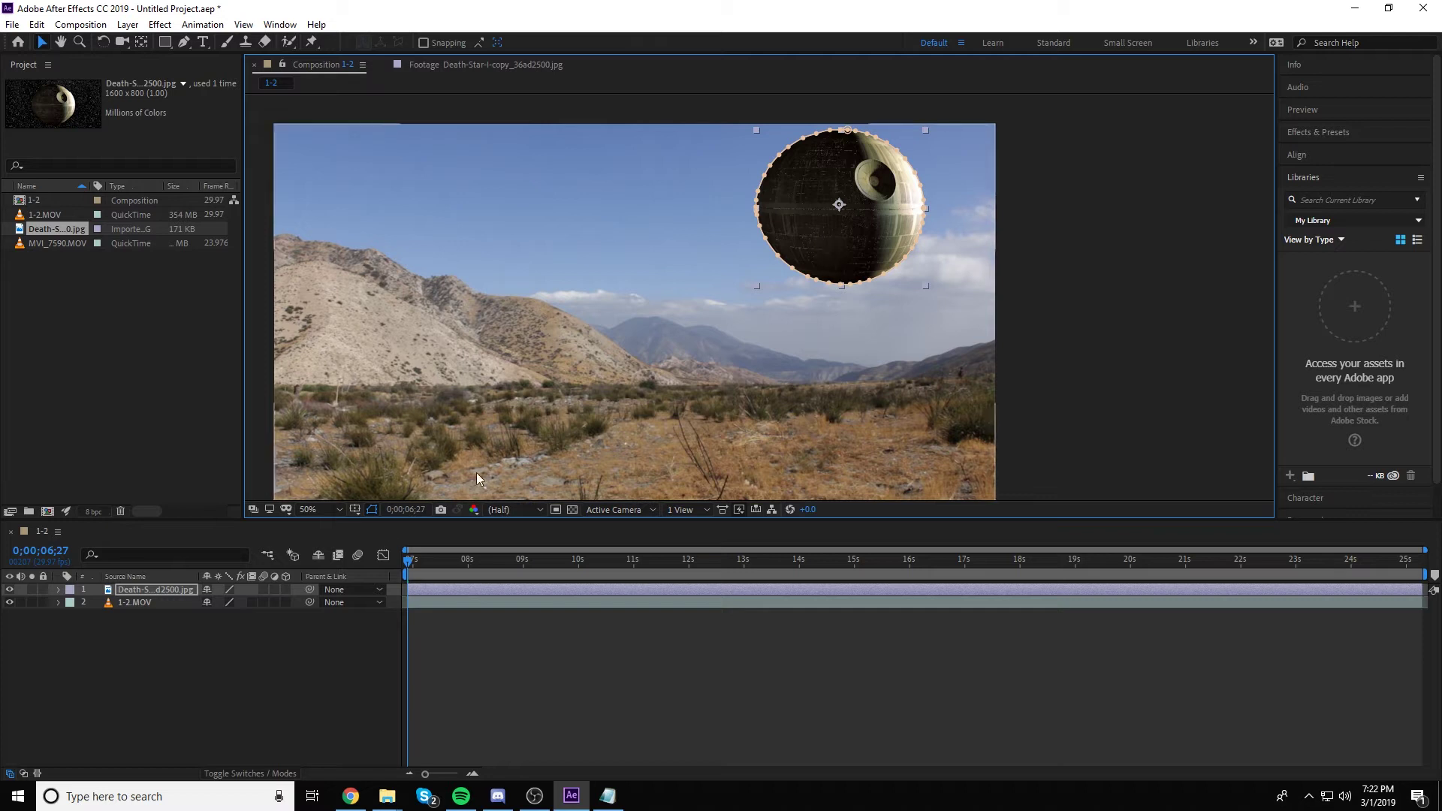
Step: Set the Death Star layer's opacity to 42% so it blends with the sky, and deselect the layer
{"action": "left_click", "coordinate": [60, 591]}
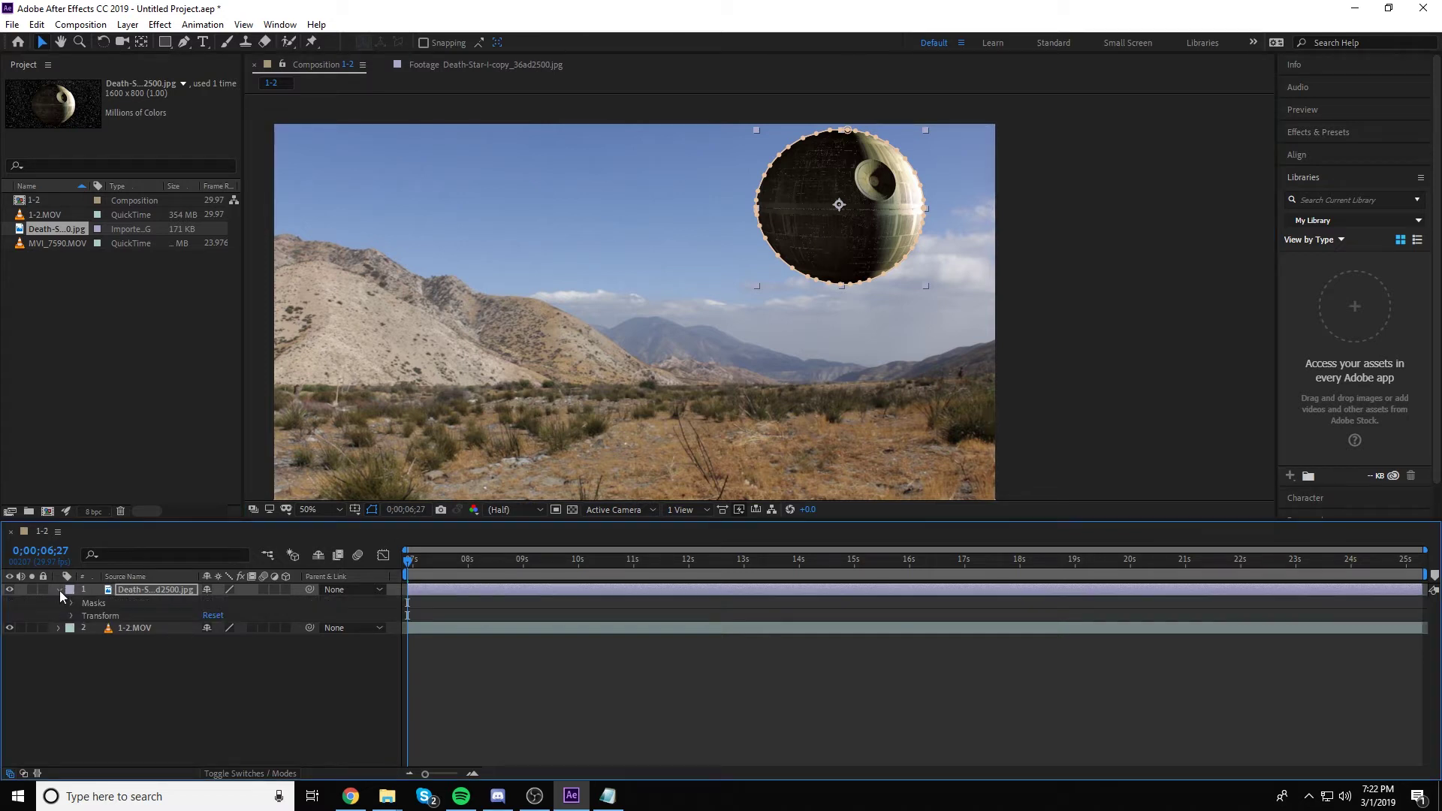
{"action": "left_click", "coordinate": [59, 590]}
{"action": "key", "text": "t"}
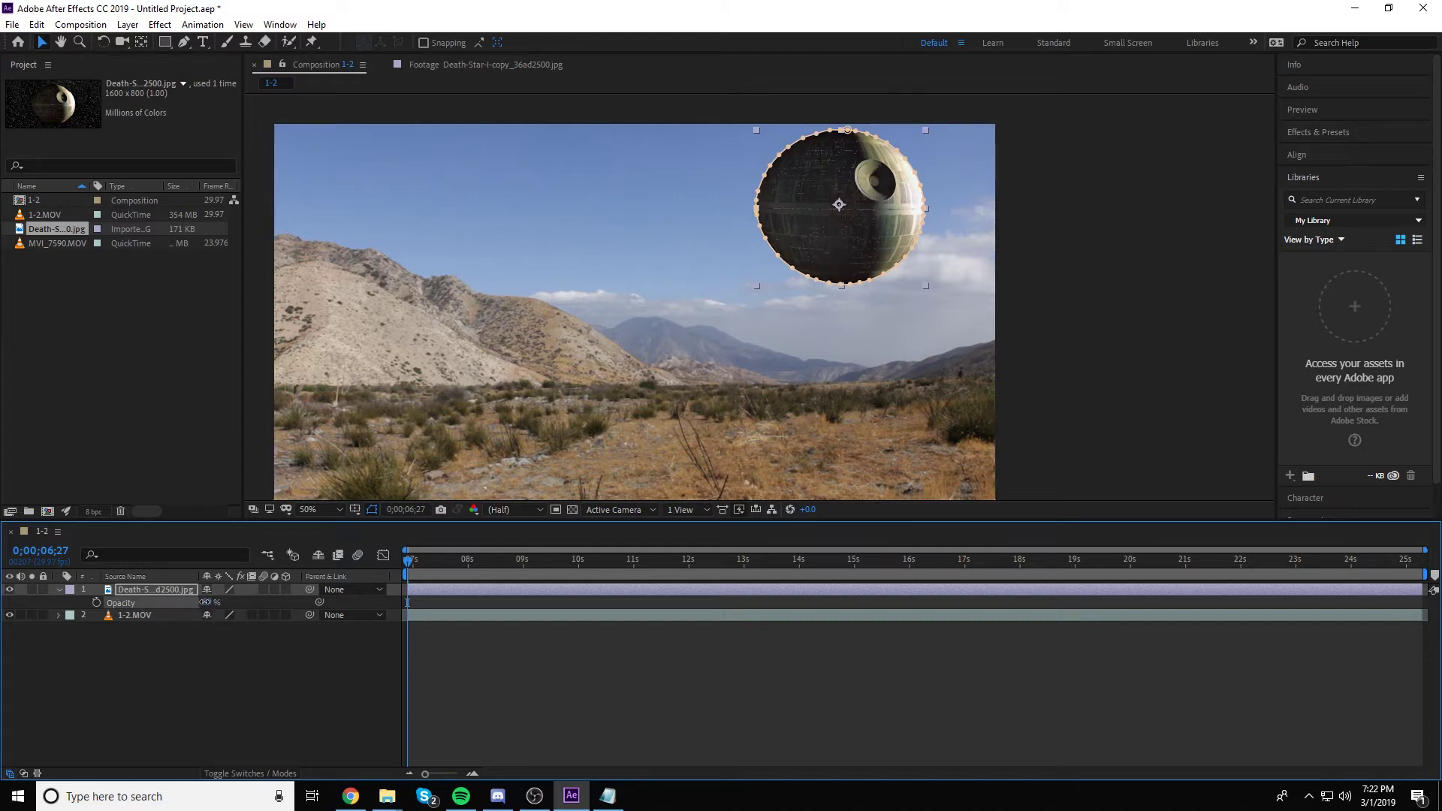
{"action": "left_click_drag", "start_coordinate": [204, 603], "coordinate": [171, 604]}
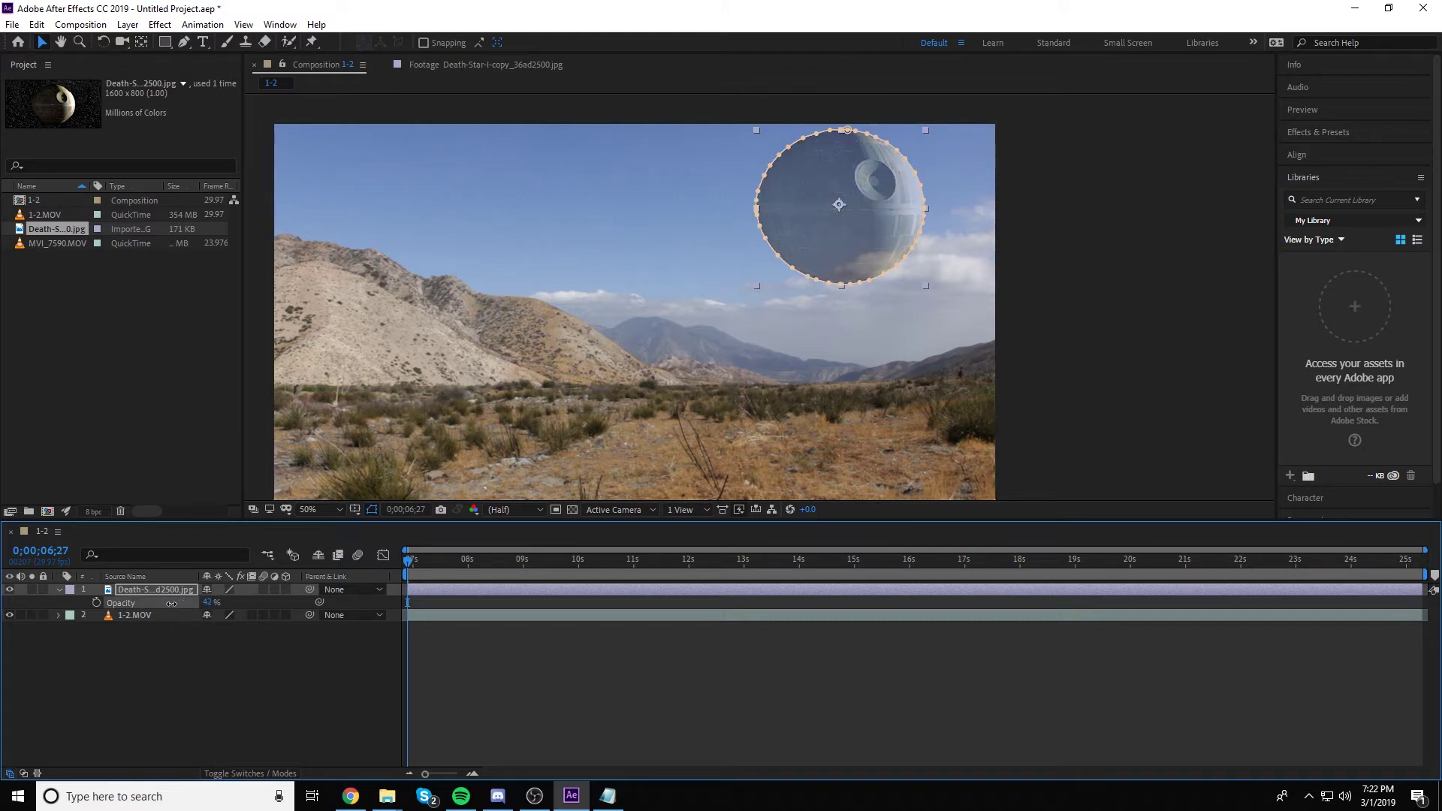
{"action": "left_click", "coordinate": [222, 705]}
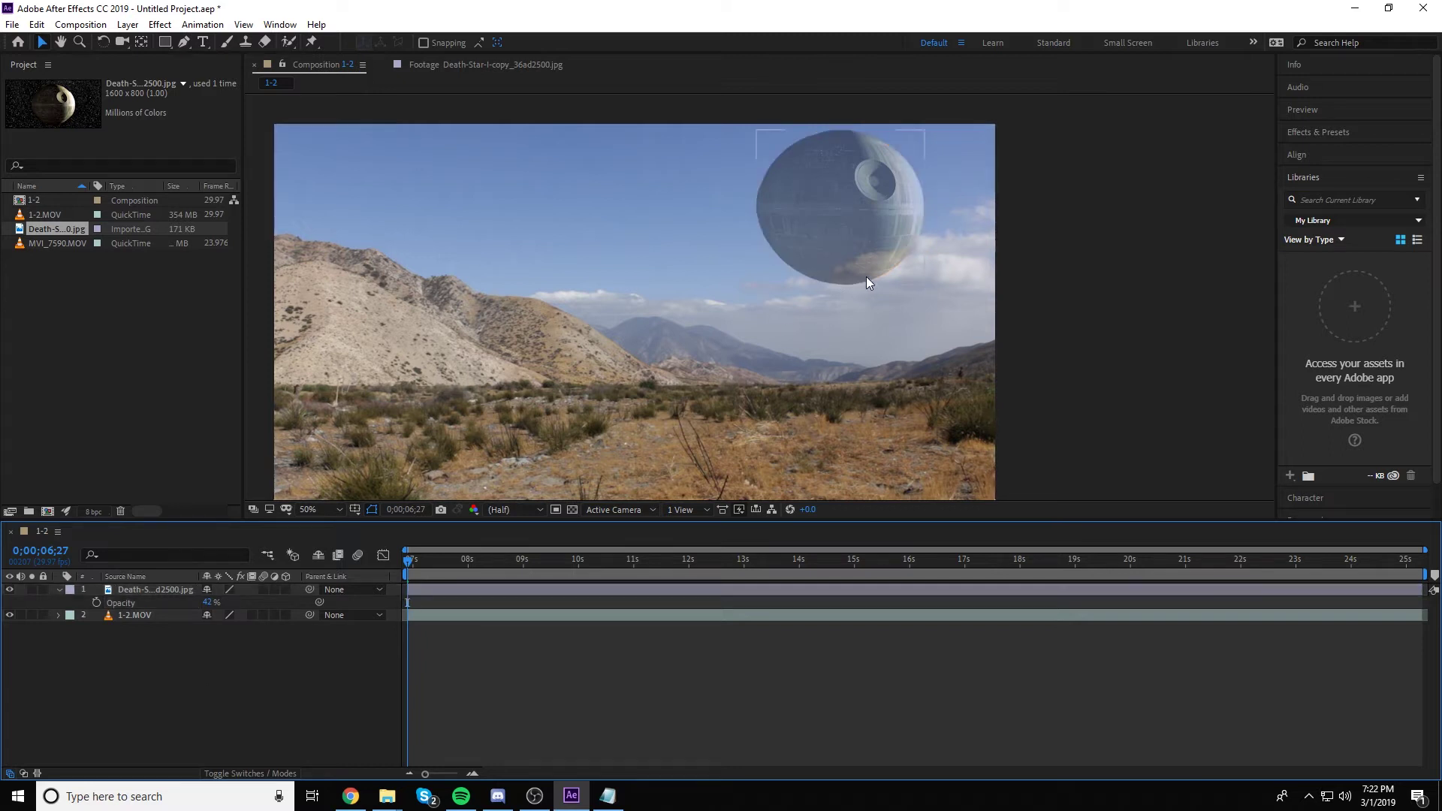
Step: Try moving the Death Star slightly higher so its top runs past the frame's upper edge, and check it against the mountains
{"action": "left_click_drag", "start_coordinate": [873, 227], "coordinate": [871, 218]}
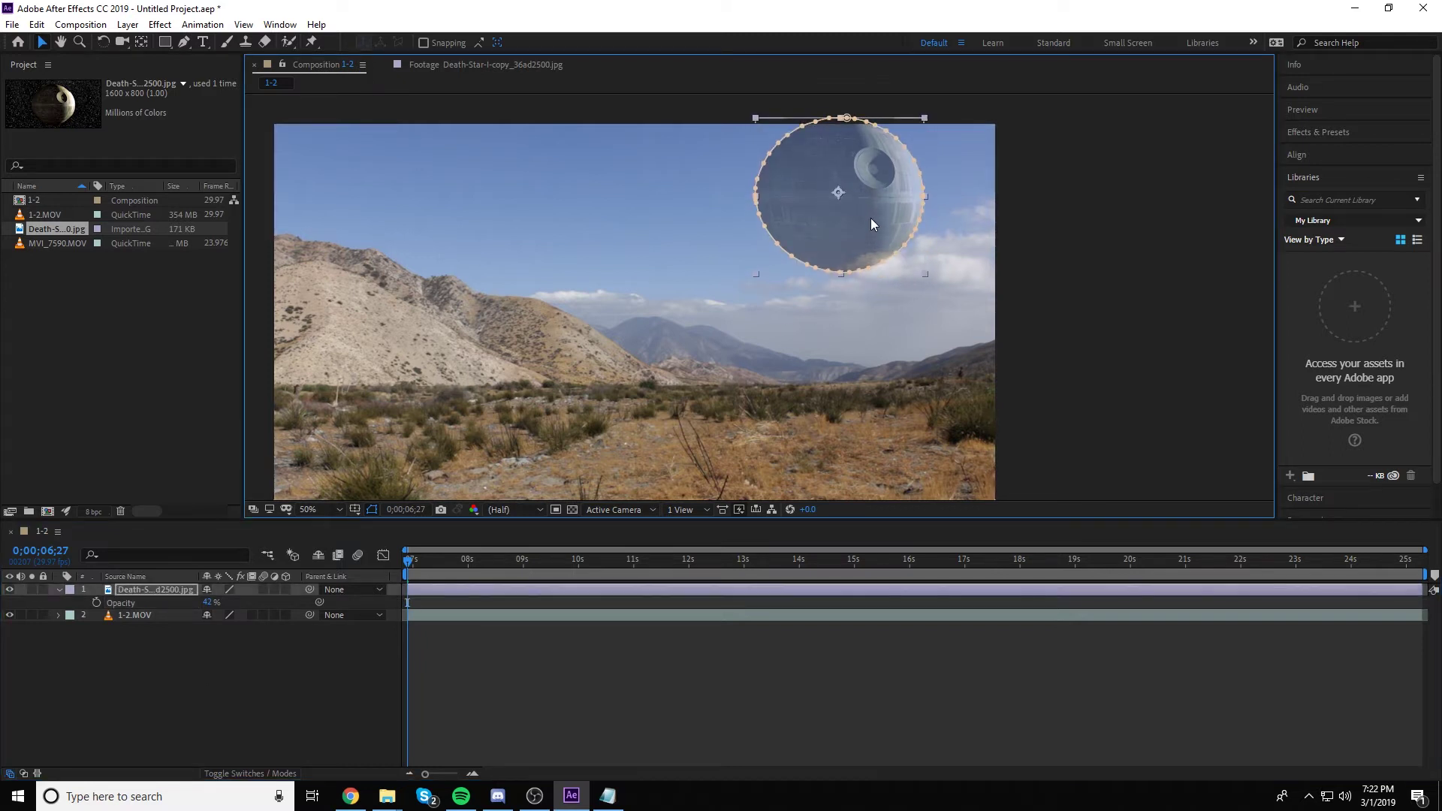
{"action": "left_click", "coordinate": [472, 691]}
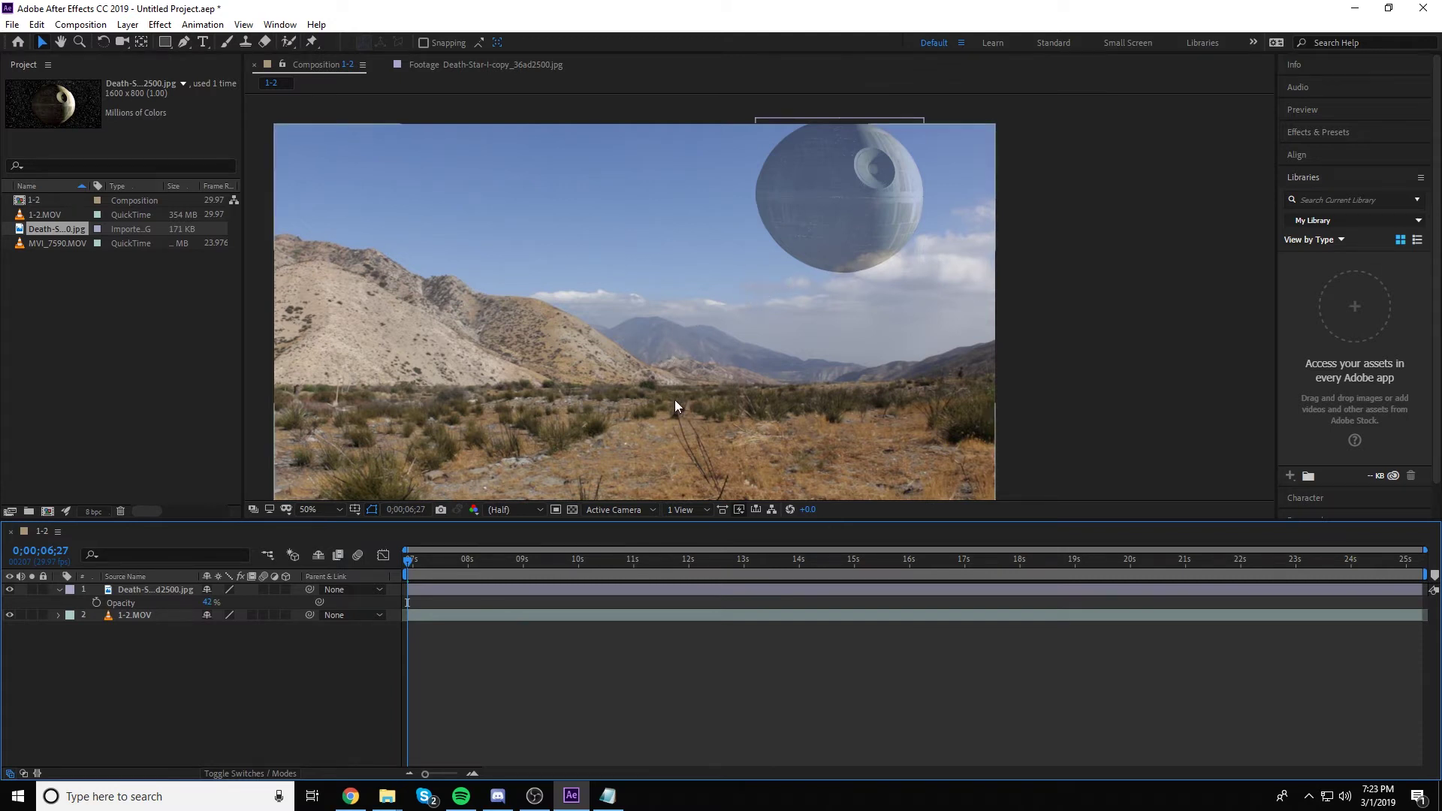
{"action": "scroll", "coordinate": [702, 351], "scroll_direction": "up", "scroll_amount": 2}
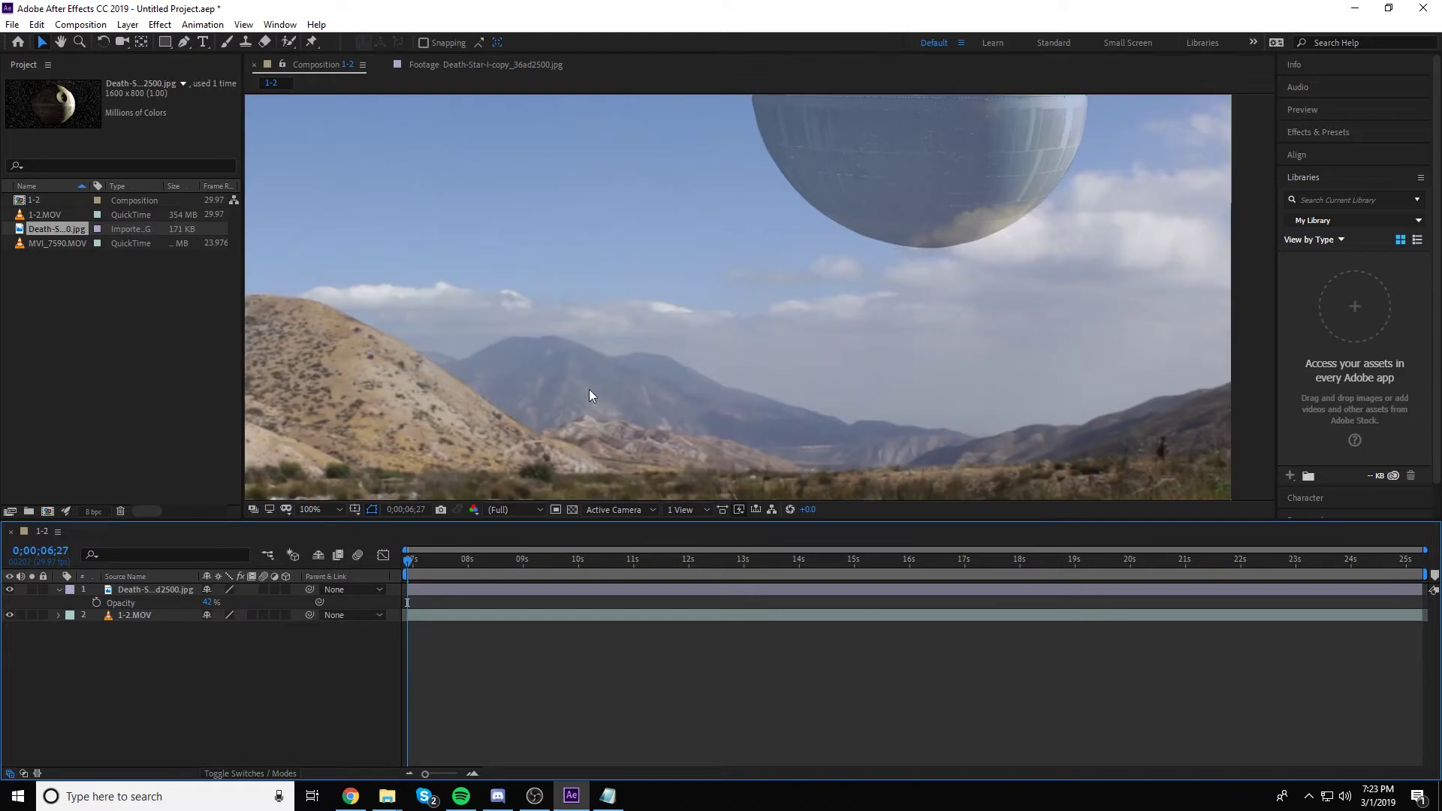
{"action": "left_click_drag", "start_coordinate": [556, 387], "coordinate": [685, 344]}
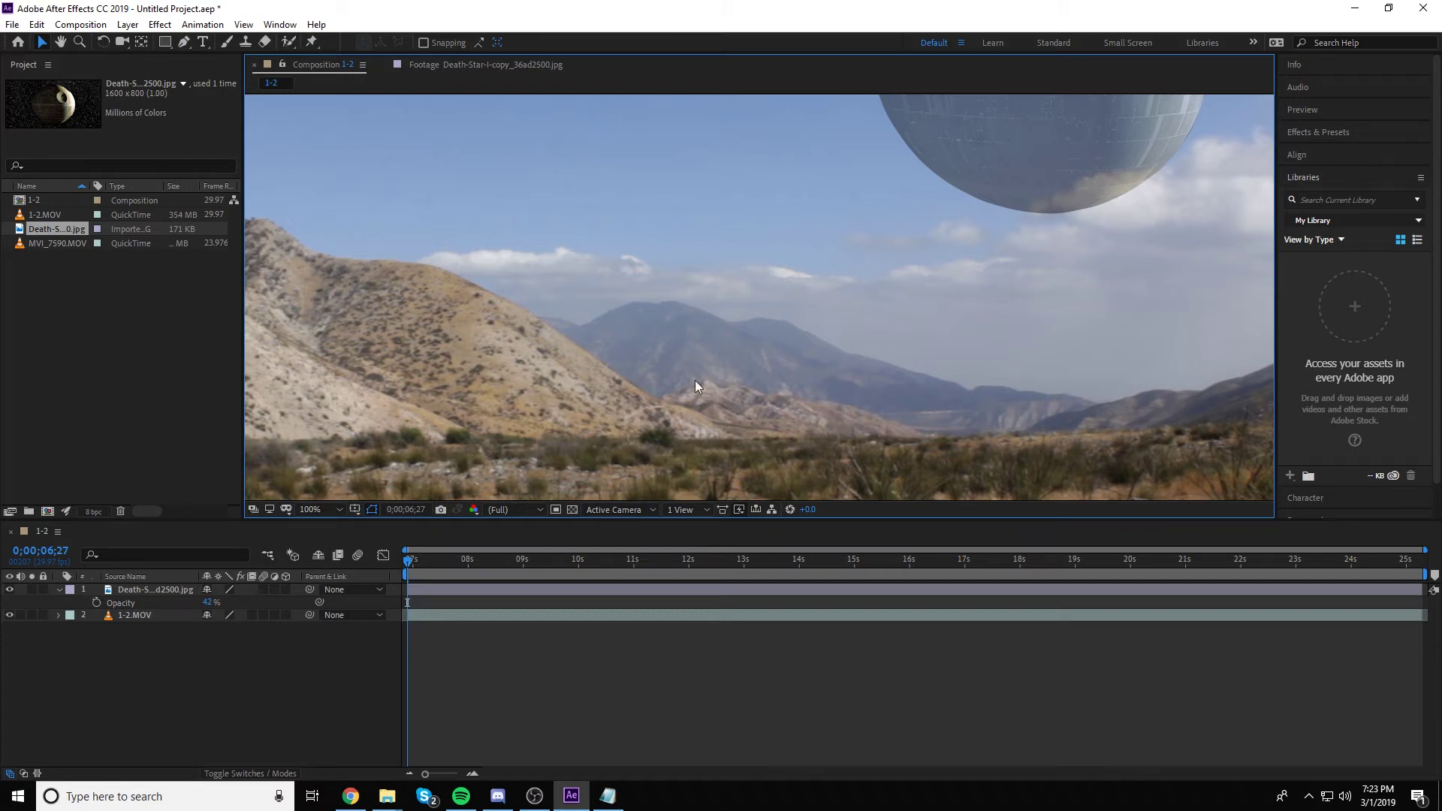
{"action": "scroll", "coordinate": [655, 378], "scroll_direction": "down", "scroll_amount": 2}
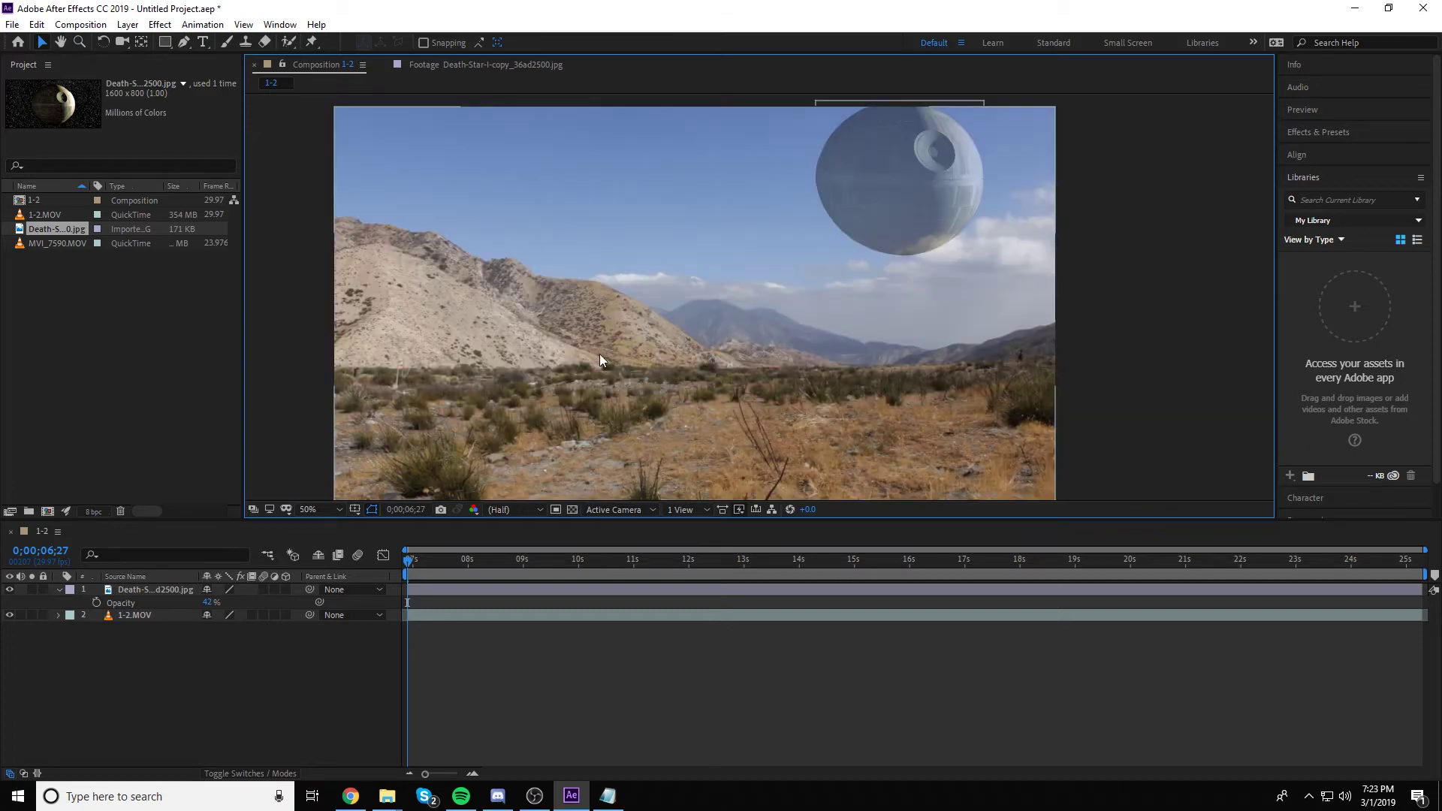
Step: Duplicate the 1-2.MOV landscape layer and place the copy above the Death Star layer
{"action": "left_click", "coordinate": [823, 191]}
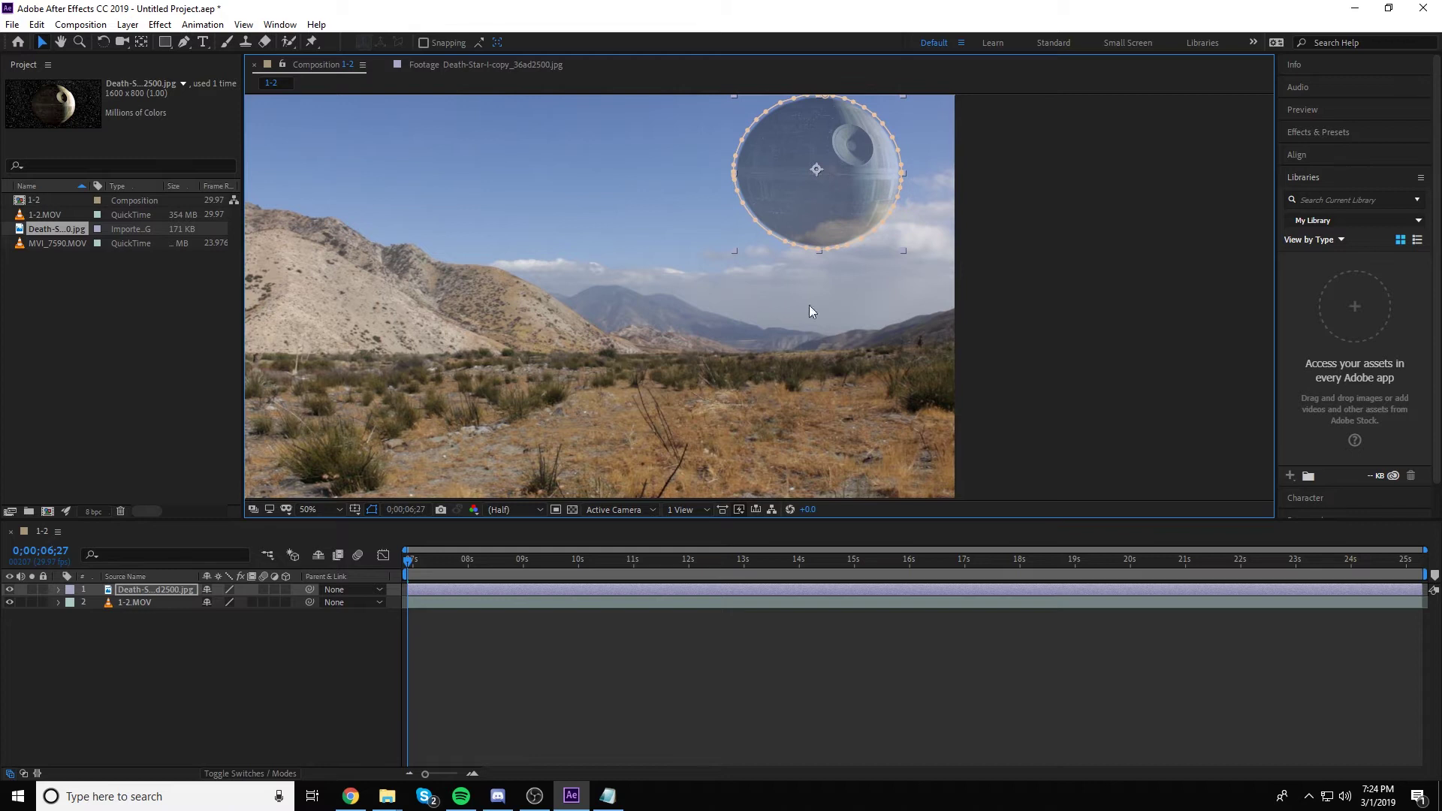
{"action": "scroll", "coordinate": [803, 265], "scroll_direction": "down", "scroll_amount": 2}
{"action": "left_click_drag", "start_coordinate": [799, 233], "coordinate": [754, 262]}
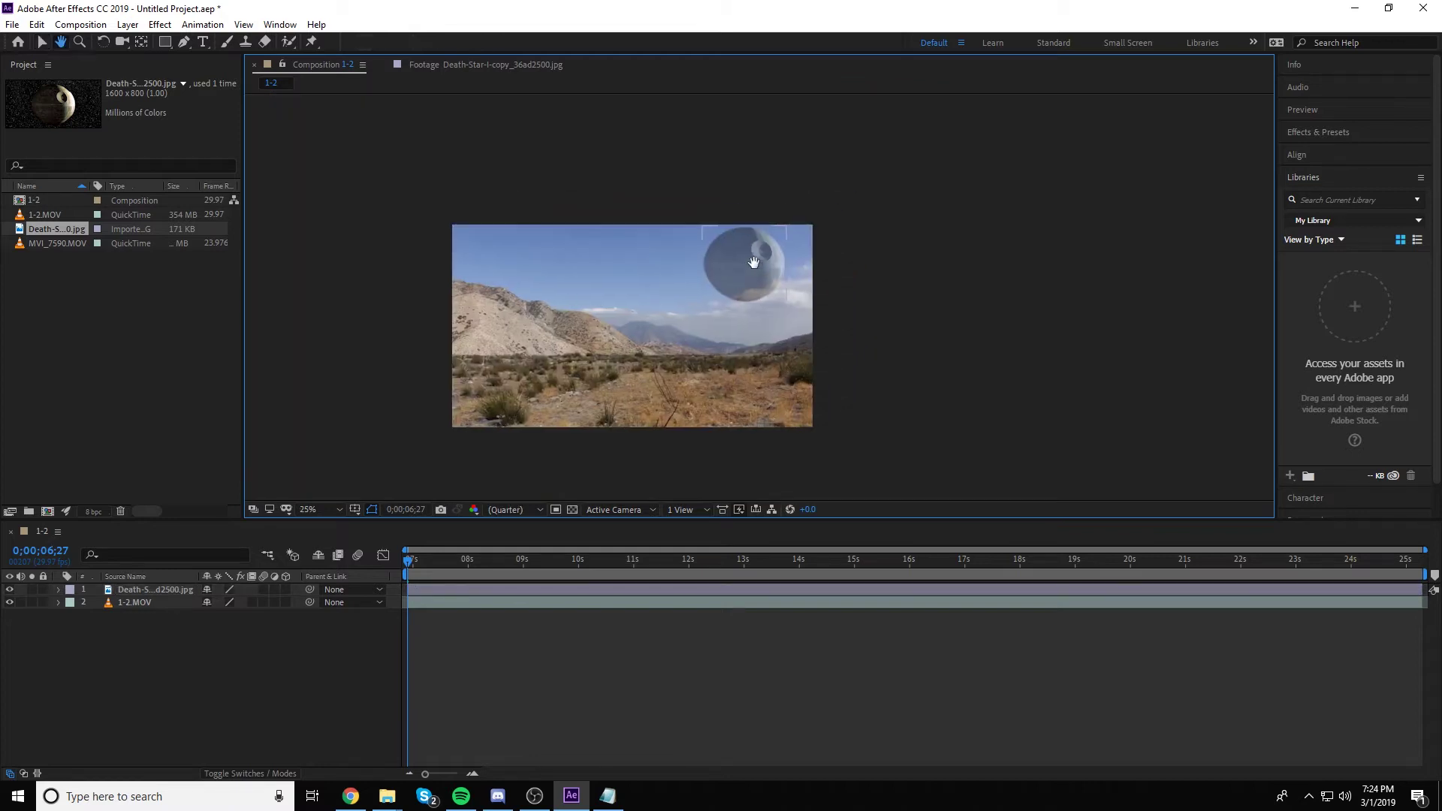
{"action": "scroll", "coordinate": [754, 262], "scroll_direction": "up", "scroll_amount": 2}
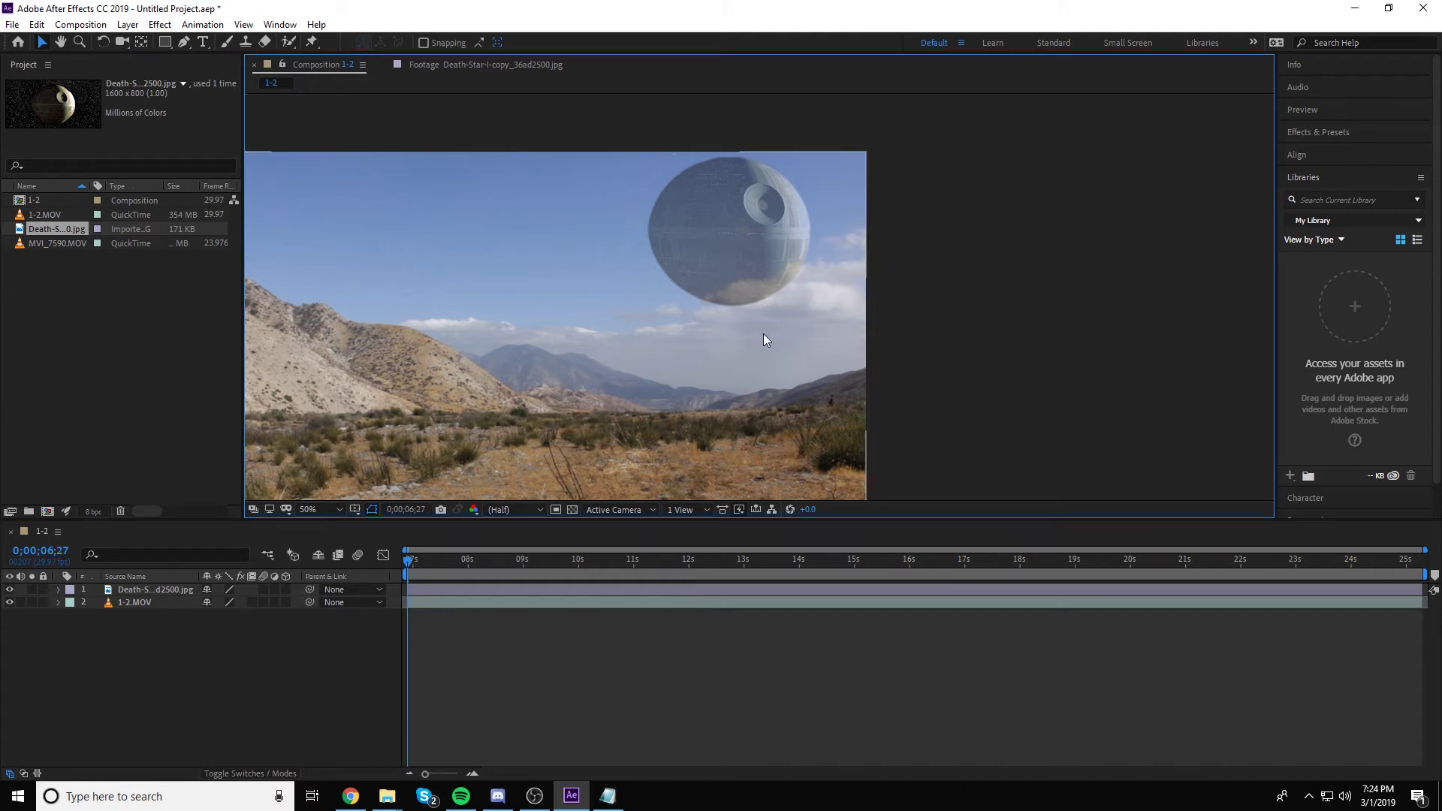
{"action": "left_click", "coordinate": [161, 602]}
{"action": "key", "text": "ctrl+d"}
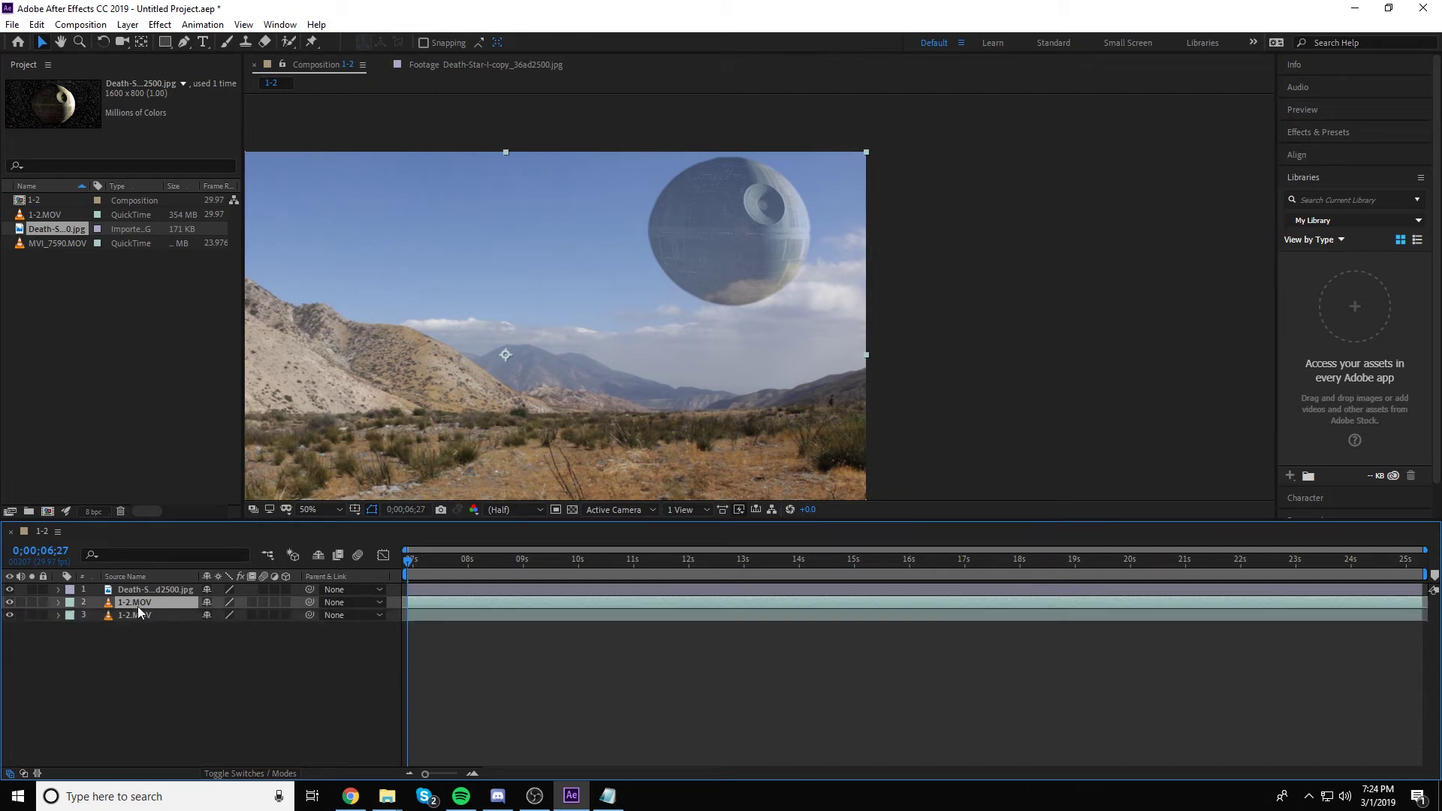
{"action": "right_click", "coordinate": [138, 606]}
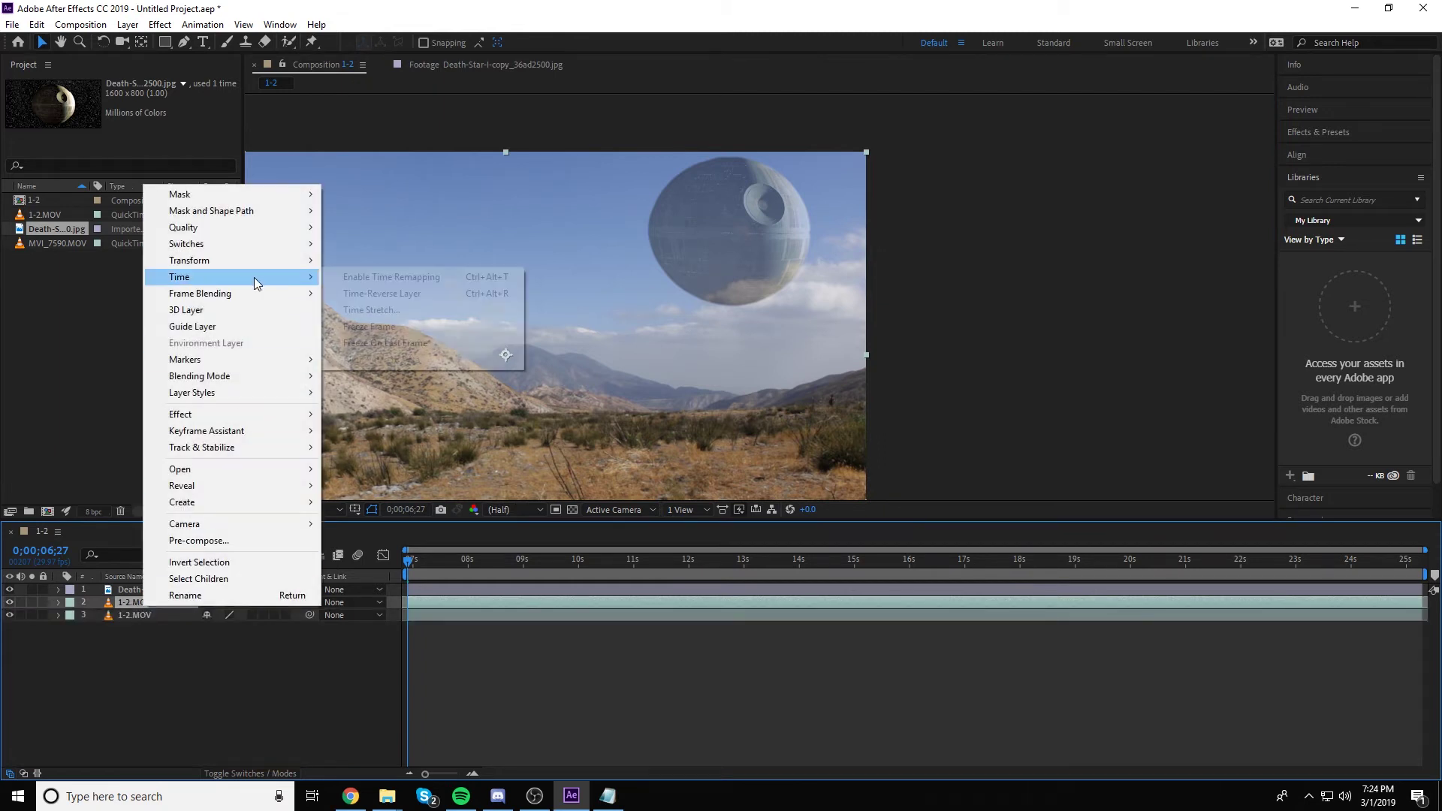
{"action": "left_click", "coordinate": [430, 557]}
{"action": "left_click_drag", "start_coordinate": [440, 560], "coordinate": [279, 601]}
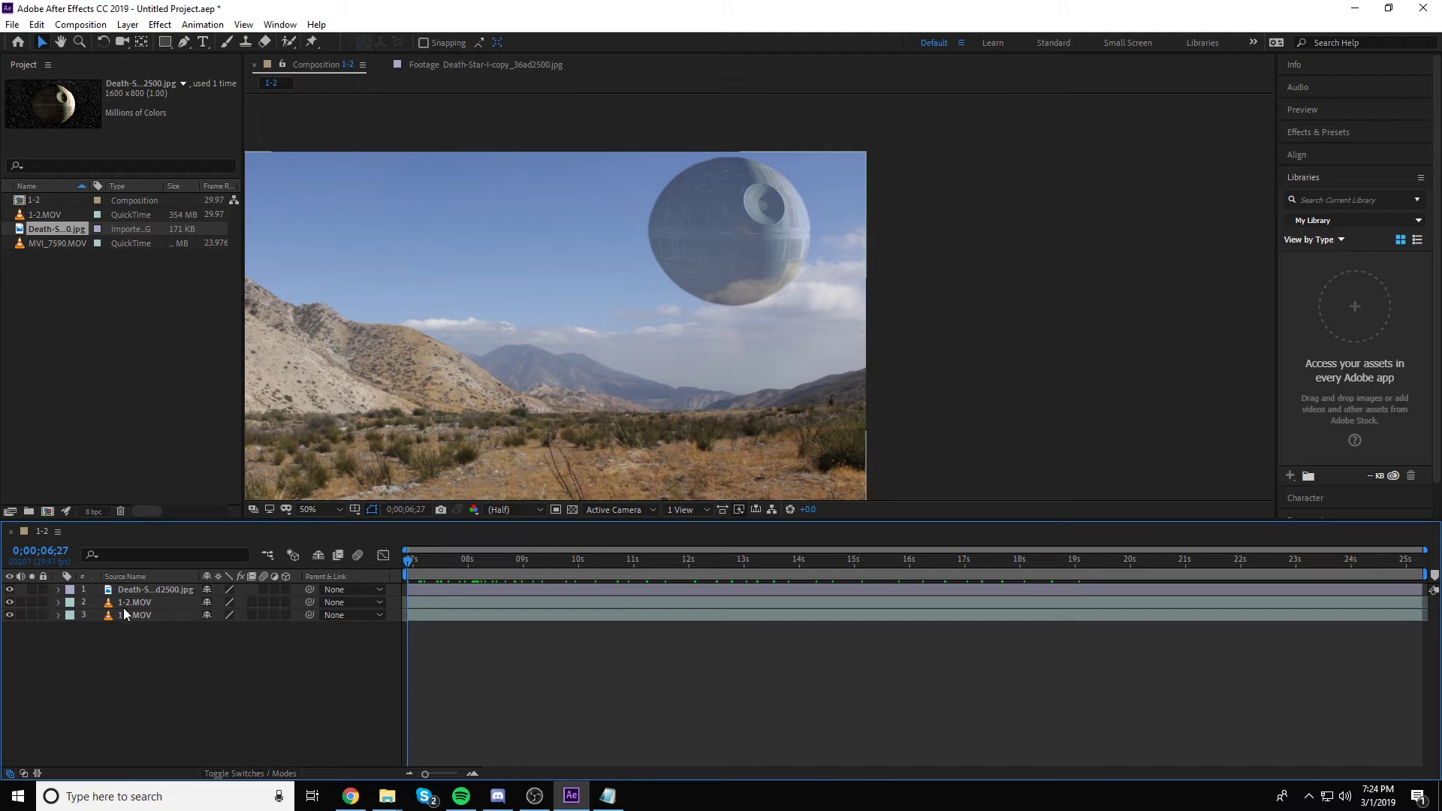
{"action": "left_click", "coordinate": [142, 602]}
{"action": "left_click_drag", "start_coordinate": [142, 602], "coordinate": [142, 584]}
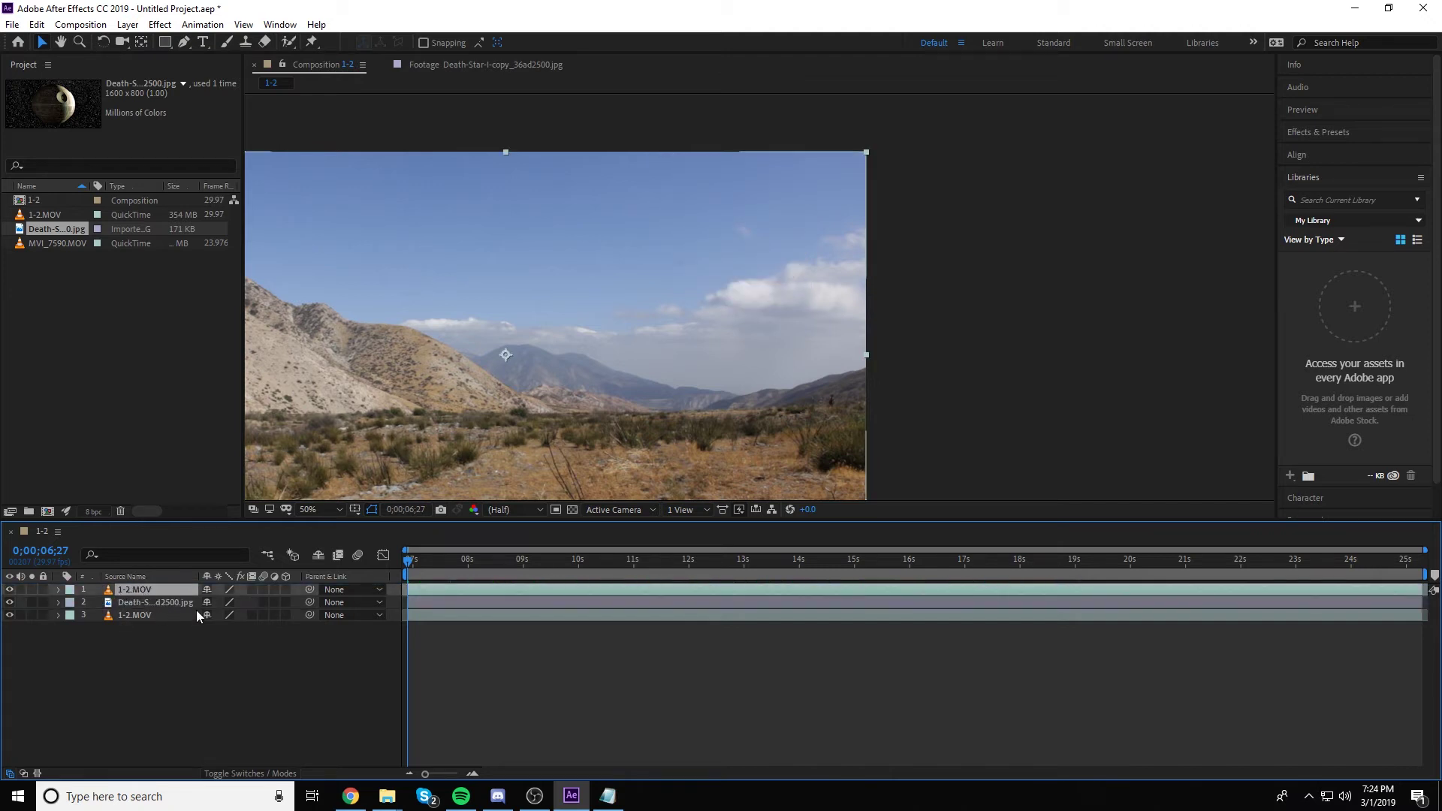
Step: Draw a closed Pen mask around the bright cloud at the Death Star's lower right on the upper 1-2.MOV layer, and deselect it
{"action": "left_click", "coordinate": [184, 42]}
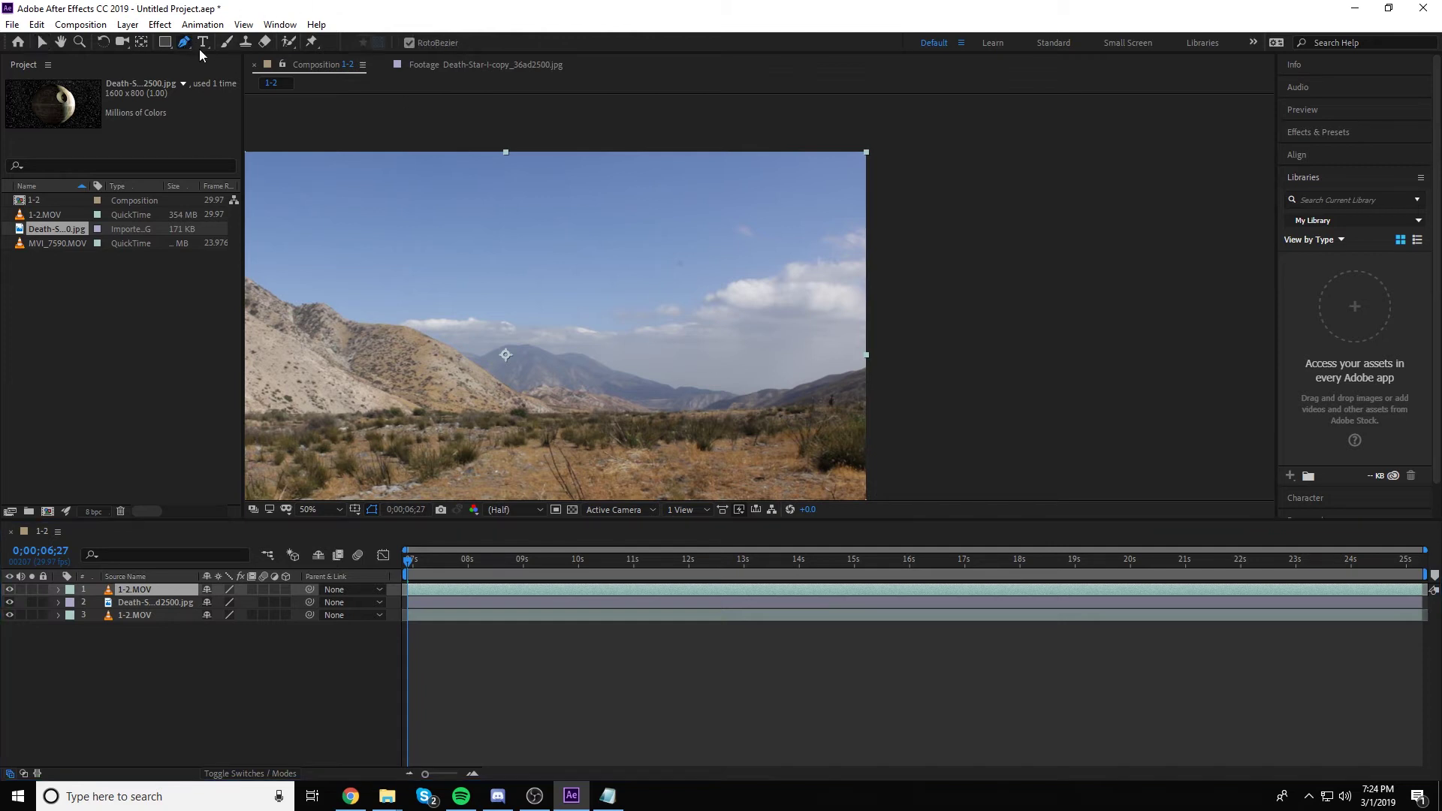
{"action": "scroll", "coordinate": [755, 291], "scroll_direction": "up", "scroll_amount": 4}
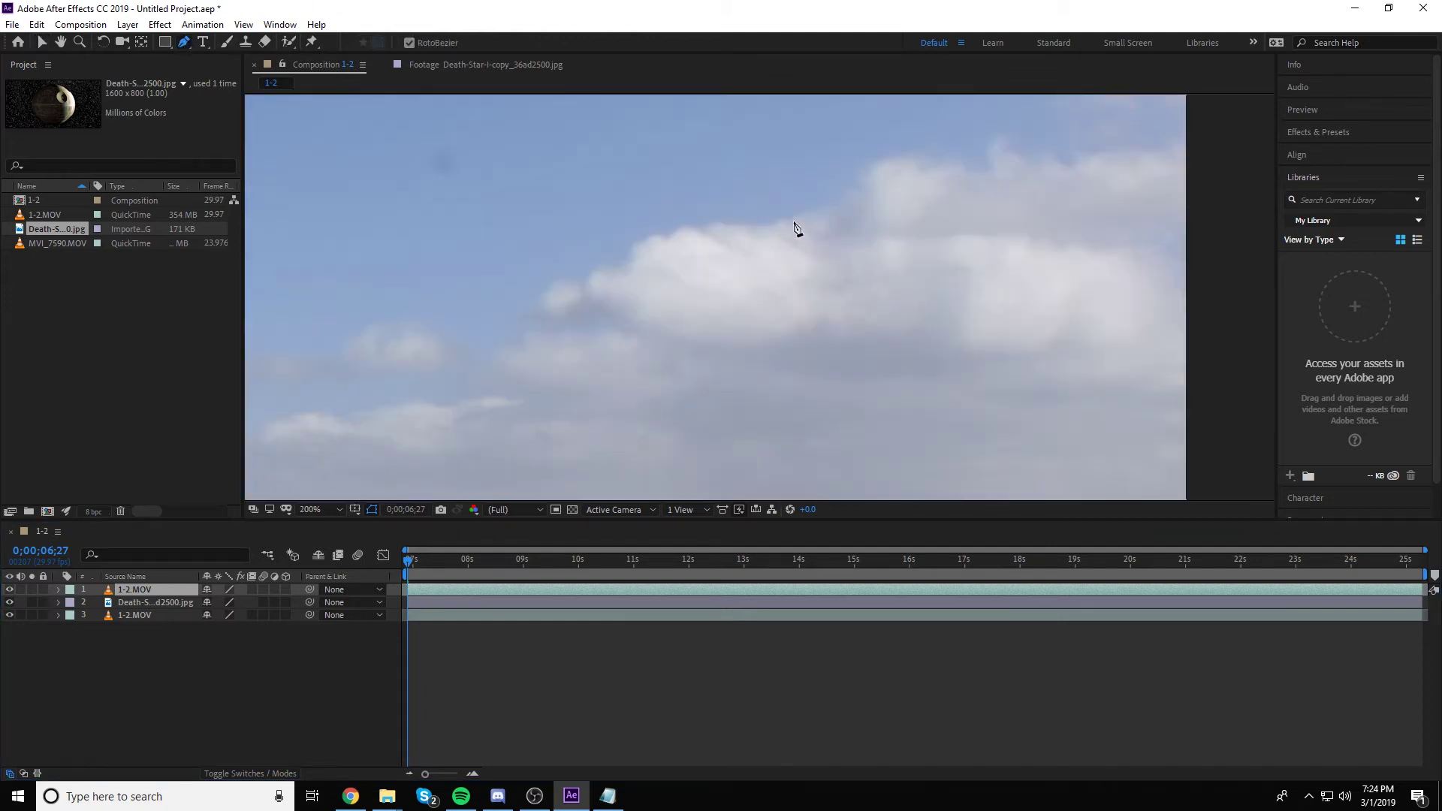
{"action": "left_click", "coordinate": [772, 223]}
{"action": "left_click", "coordinate": [730, 220]}
{"action": "left_click", "coordinate": [711, 222]}
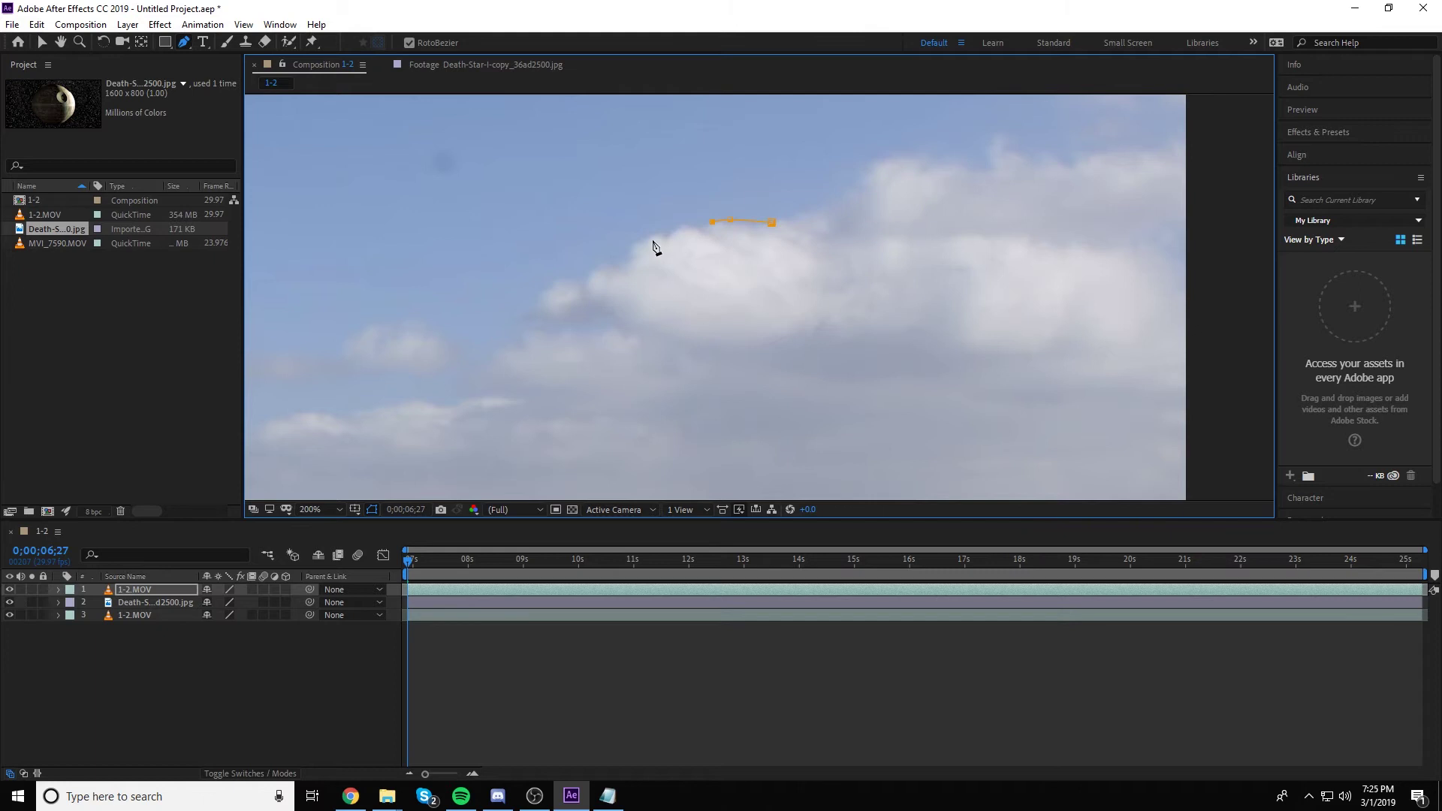
{"action": "left_click", "coordinate": [651, 240]}
{"action": "left_click", "coordinate": [609, 270]}
{"action": "left_click", "coordinate": [584, 291]}
{"action": "left_click", "coordinate": [610, 307]}
{"action": "left_click", "coordinate": [659, 333]}
{"action": "left_click", "coordinate": [712, 346]}
{"action": "left_click", "coordinate": [837, 359]}
{"action": "left_click", "coordinate": [953, 367]}
{"action": "left_click", "coordinate": [1076, 338]}
{"action": "left_click", "coordinate": [1115, 262]}
{"action": "left_click", "coordinate": [1097, 184]}
{"action": "left_click", "coordinate": [1025, 157]}
{"action": "left_click", "coordinate": [966, 175]}
{"action": "left_click", "coordinate": [935, 174]}
{"action": "left_click", "coordinate": [889, 161]}
{"action": "left_click", "coordinate": [857, 181]}
{"action": "left_click", "coordinate": [831, 200]}
{"action": "left_click", "coordinate": [772, 223]}
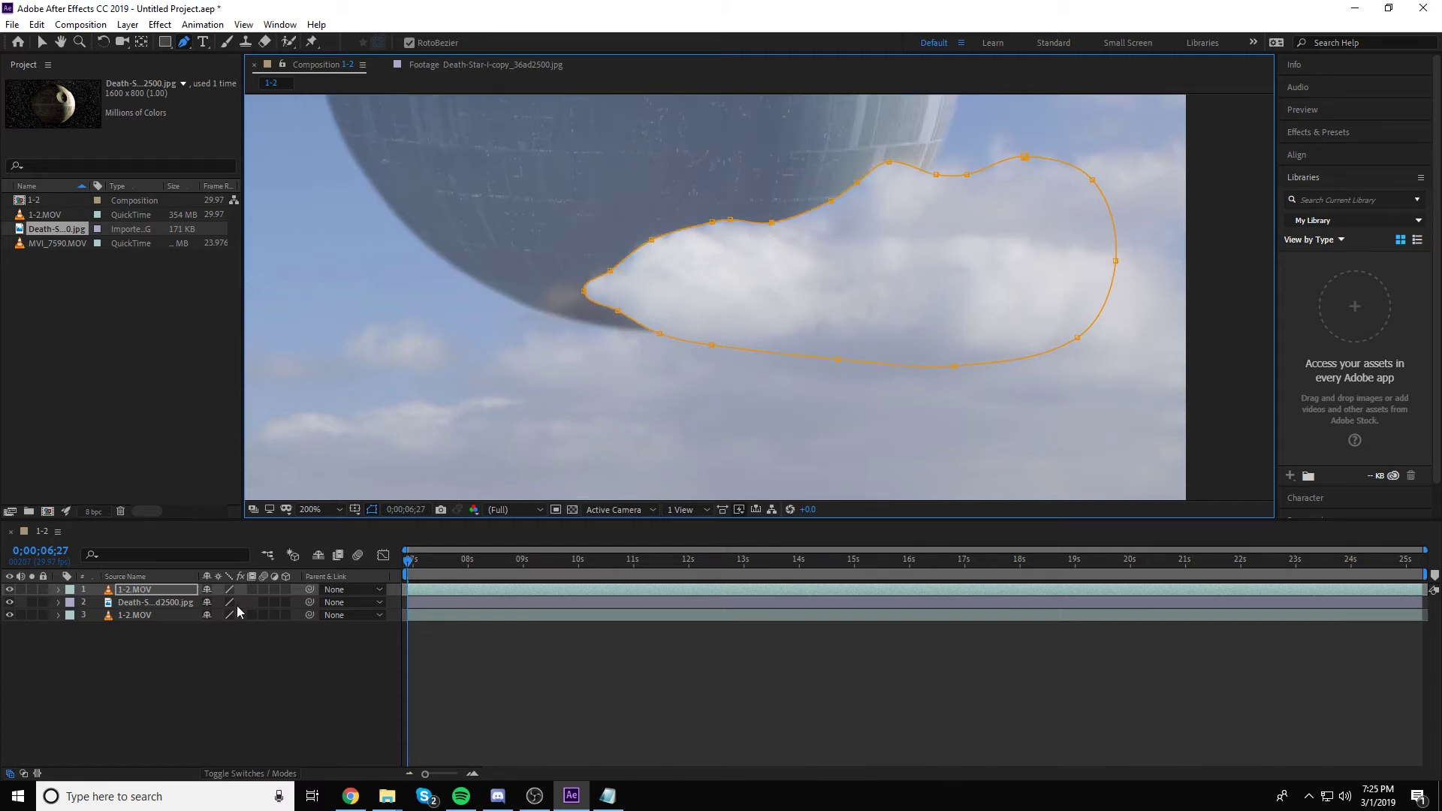
{"action": "scroll", "coordinate": [825, 375], "scroll_direction": "down", "scroll_amount": 4}
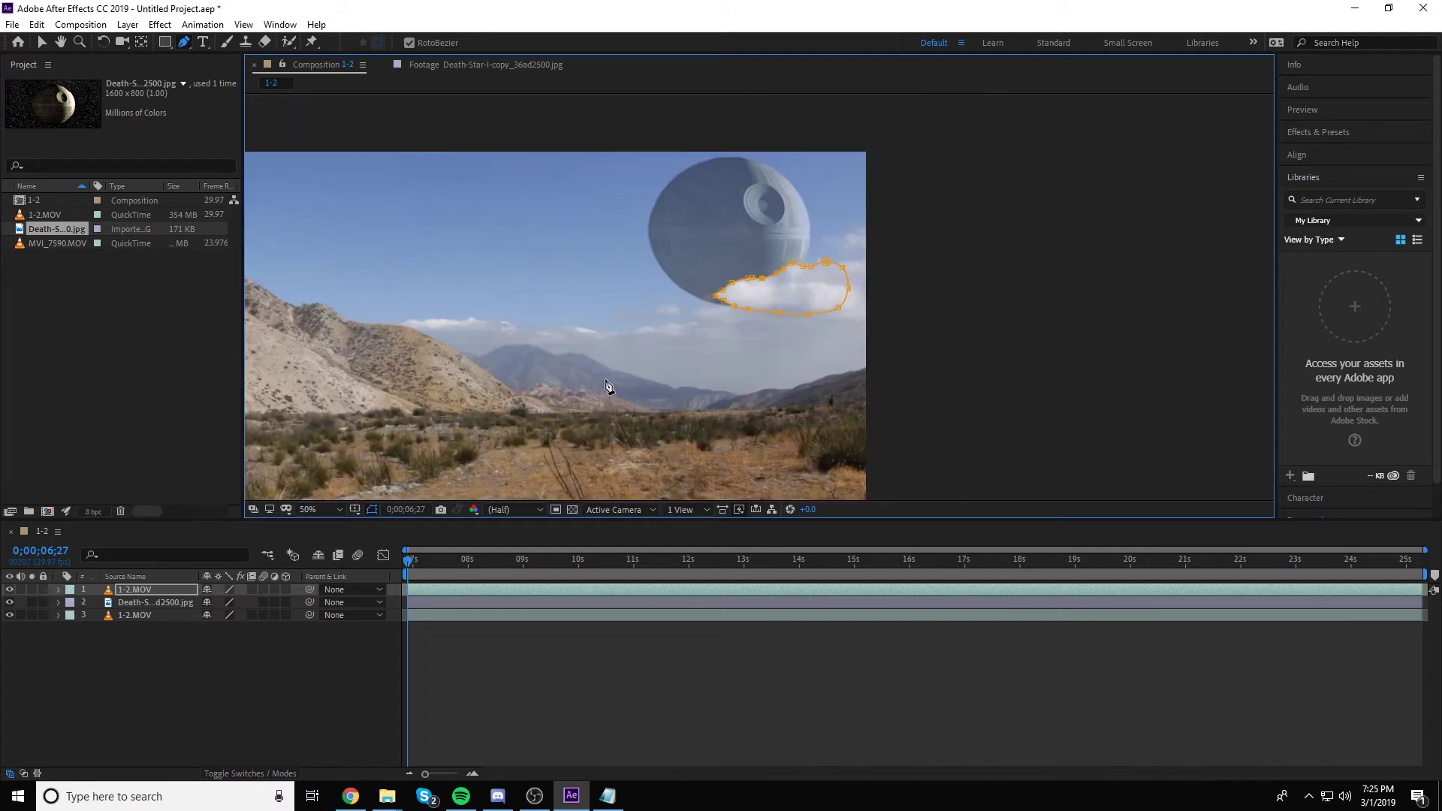
{"action": "key", "text": "v"}
{"action": "left_click", "coordinate": [954, 337]}
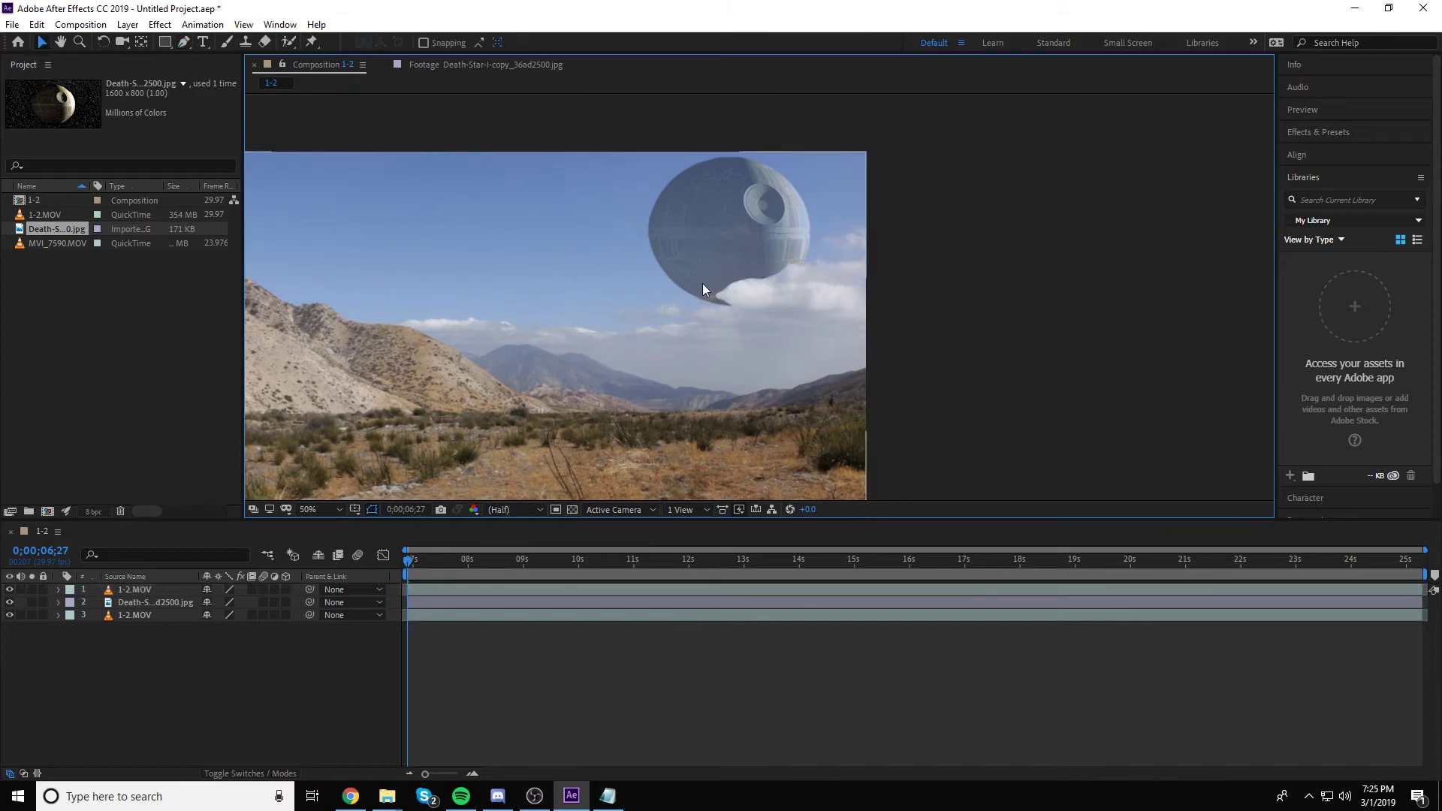
Step: Feather the cloud mask on the upper 1-2.MOV layer by 19 pixels and deselect the layer
{"action": "left_click", "coordinate": [135, 590]}
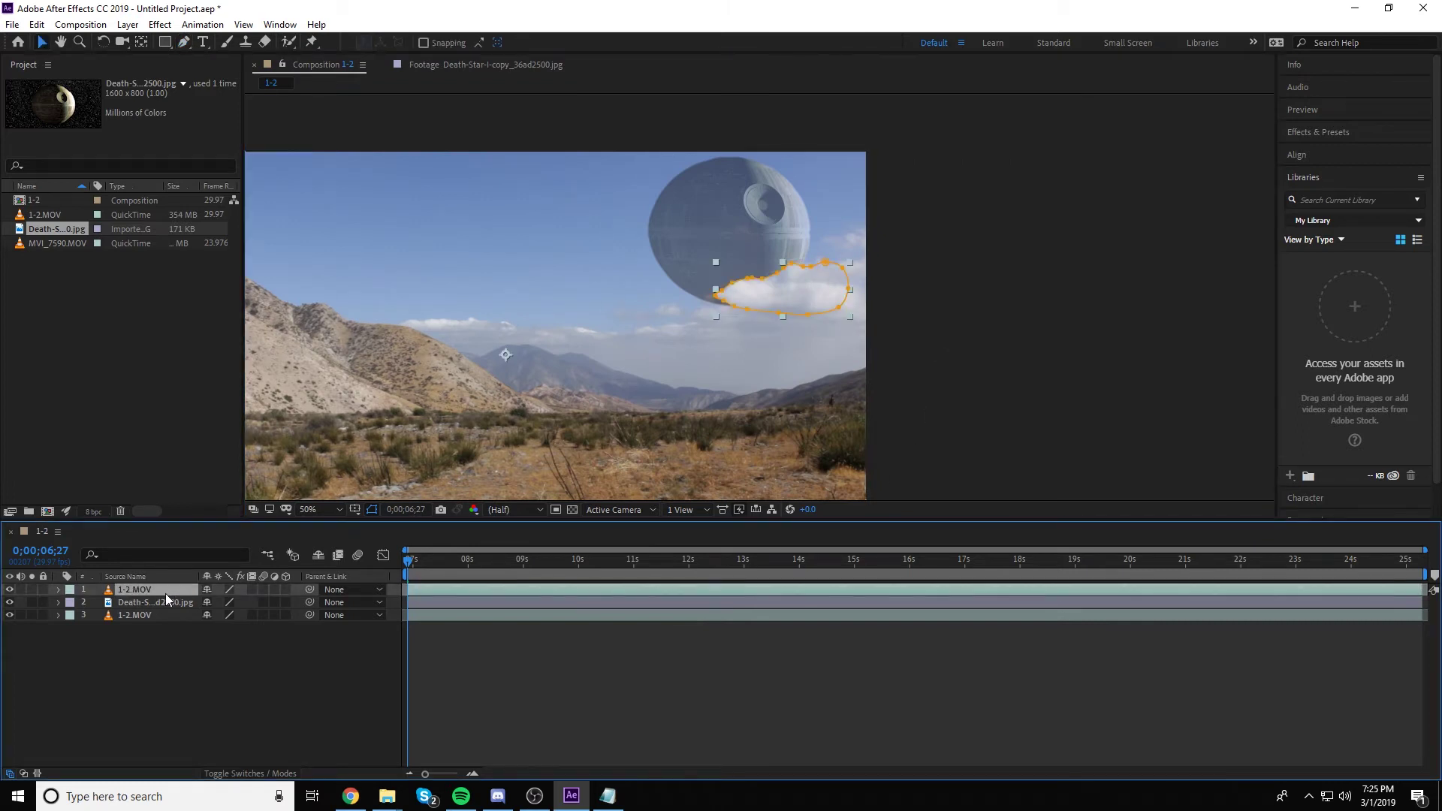
{"action": "key", "text": "f"}
{"action": "left_click_drag", "start_coordinate": [222, 614], "coordinate": [241, 614]}
{"action": "left_click", "coordinate": [952, 324]}
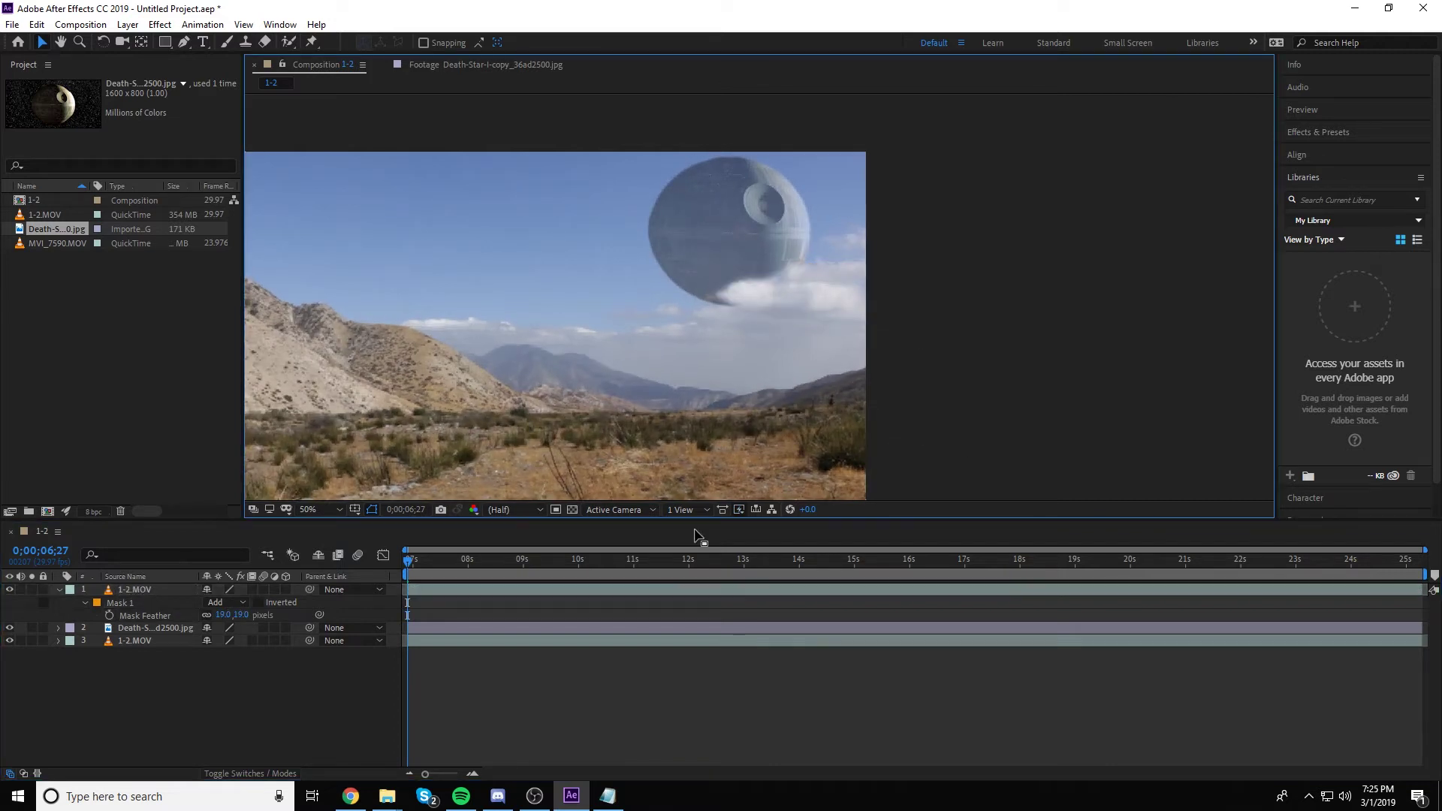
Step: Show all properties of the cloud mask and set a Mask Path keyframe at 0;00;06;27
{"action": "left_click", "coordinate": [132, 600]}
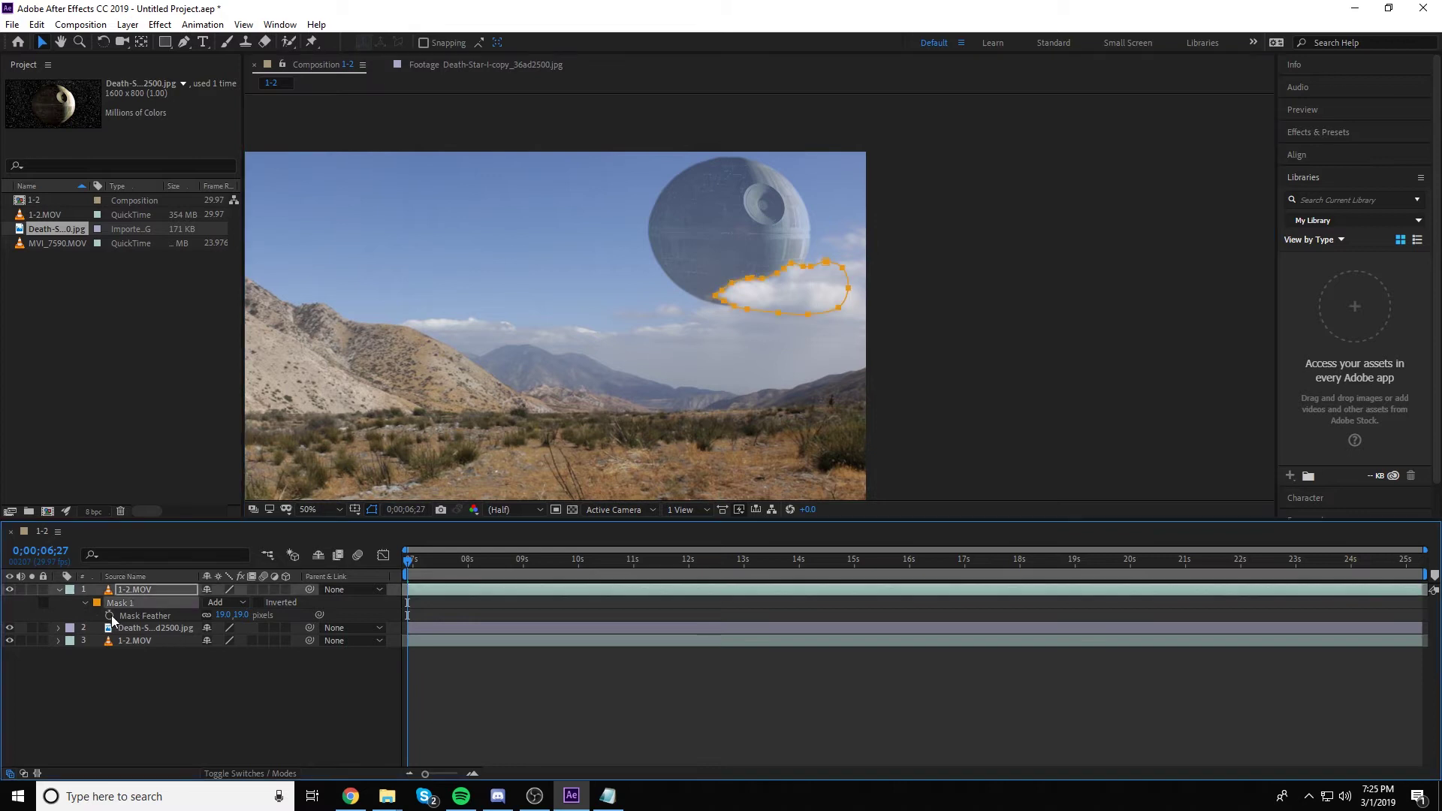
{"action": "left_click", "coordinate": [110, 615]}
{"action": "left_click", "coordinate": [111, 615]}
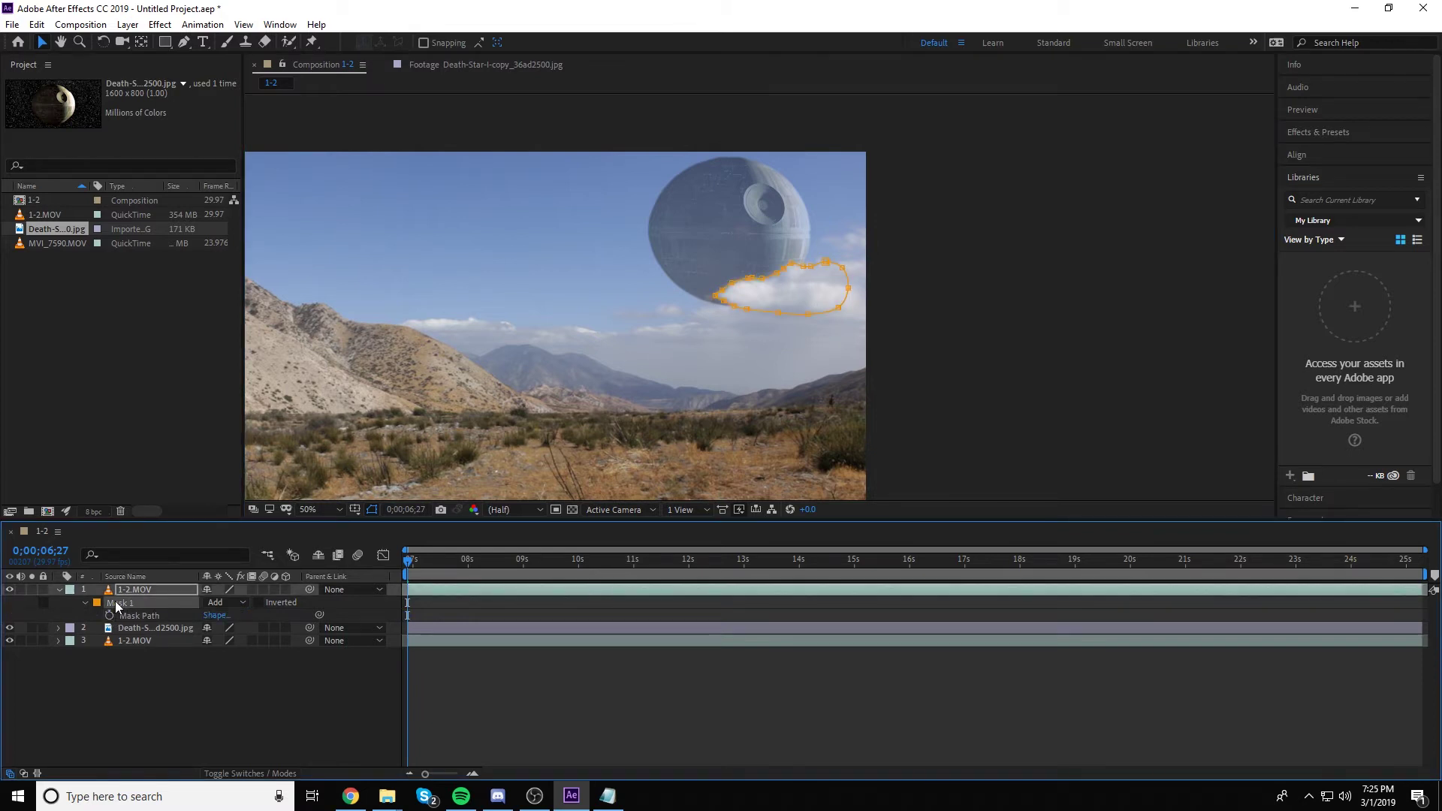
{"action": "key", "text": "m"}
{"action": "key", "text": "m"}
{"action": "left_click", "coordinate": [110, 616]}
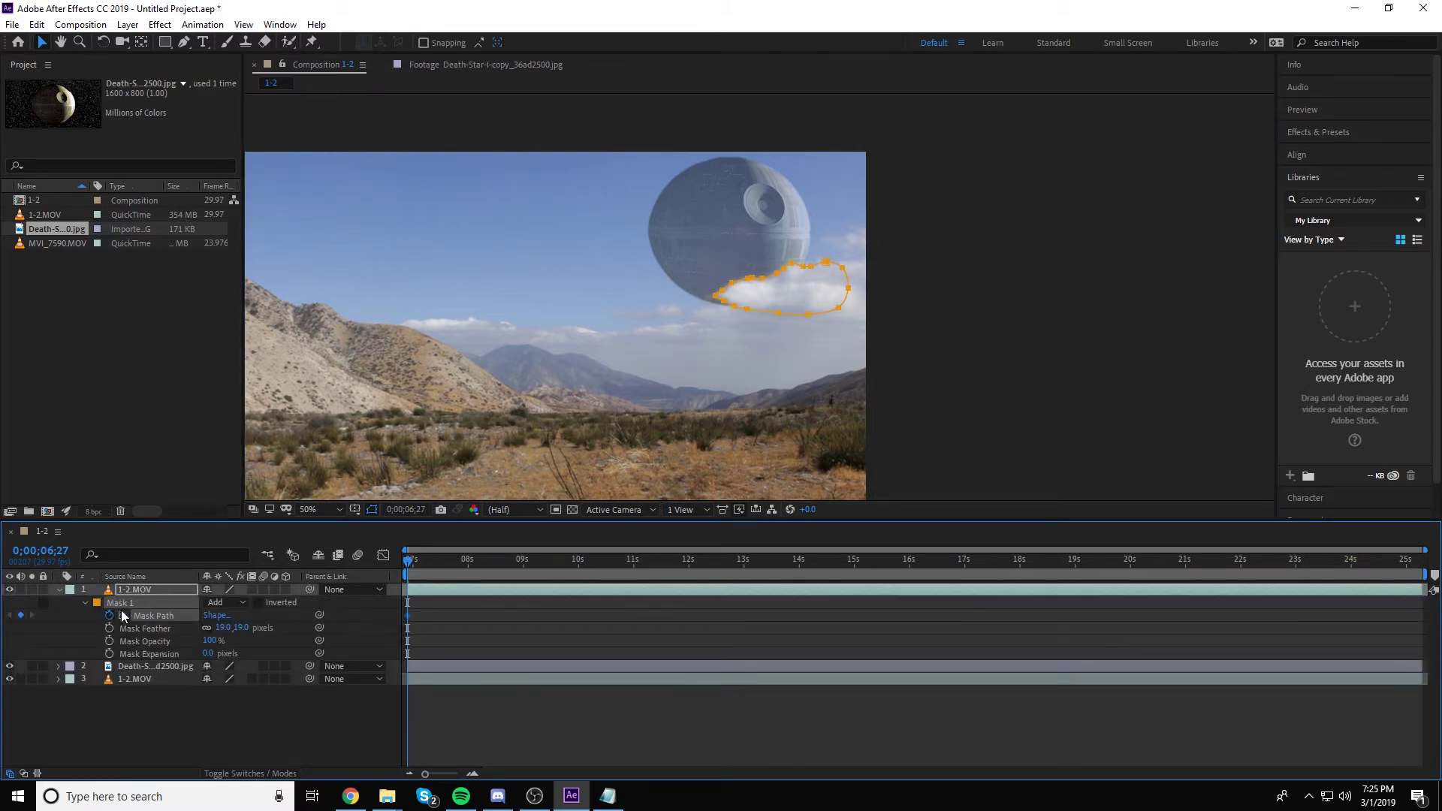
Step: At 0;00;24;19, shift the whole cloud mask slightly left to follow the drifting cloud, adding a Mask Path keyframe
{"action": "left_click_drag", "start_coordinate": [409, 563], "coordinate": [1385, 571]}
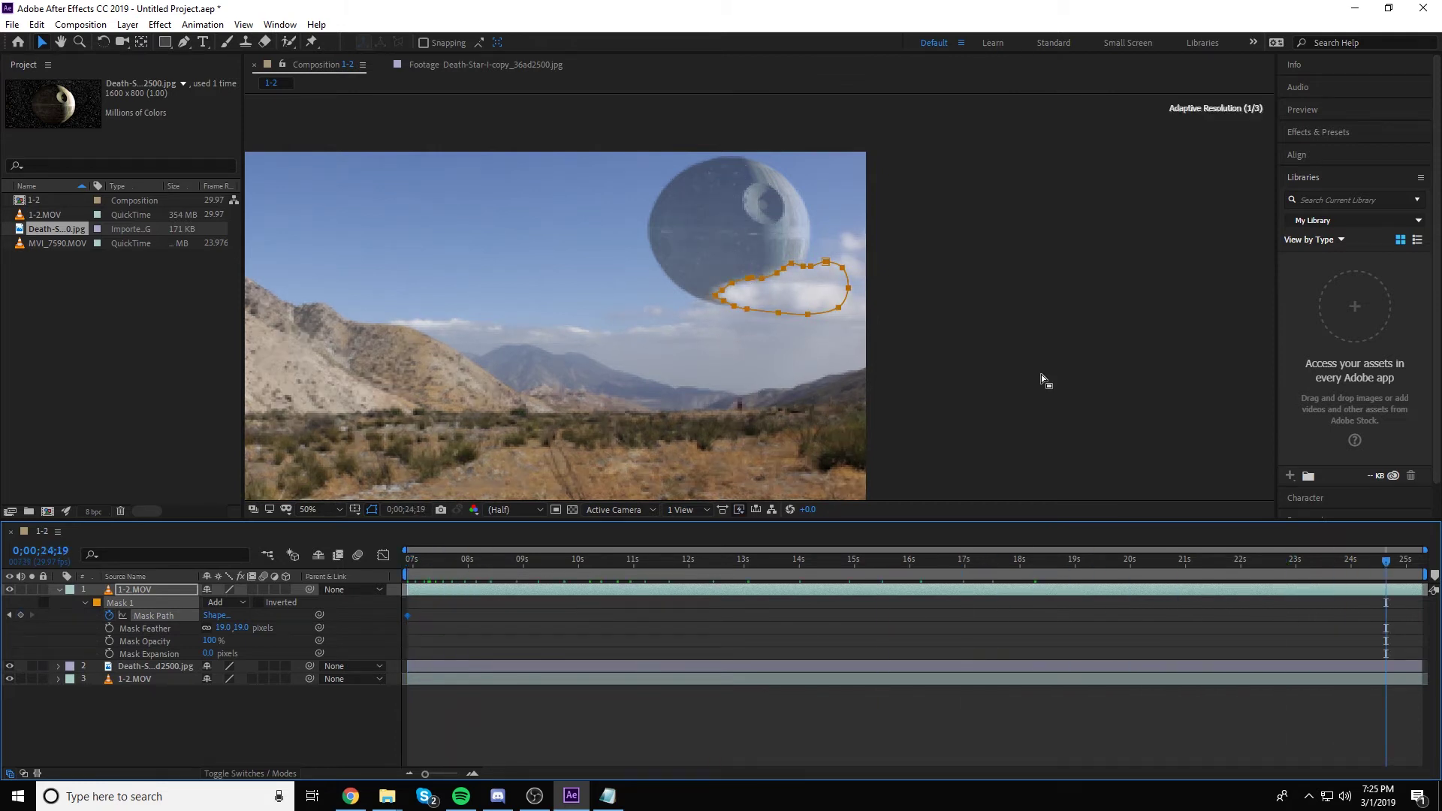
{"action": "double_click", "coordinate": [814, 296]}
{"action": "left_click_drag", "start_coordinate": [802, 294], "coordinate": [803, 299]}
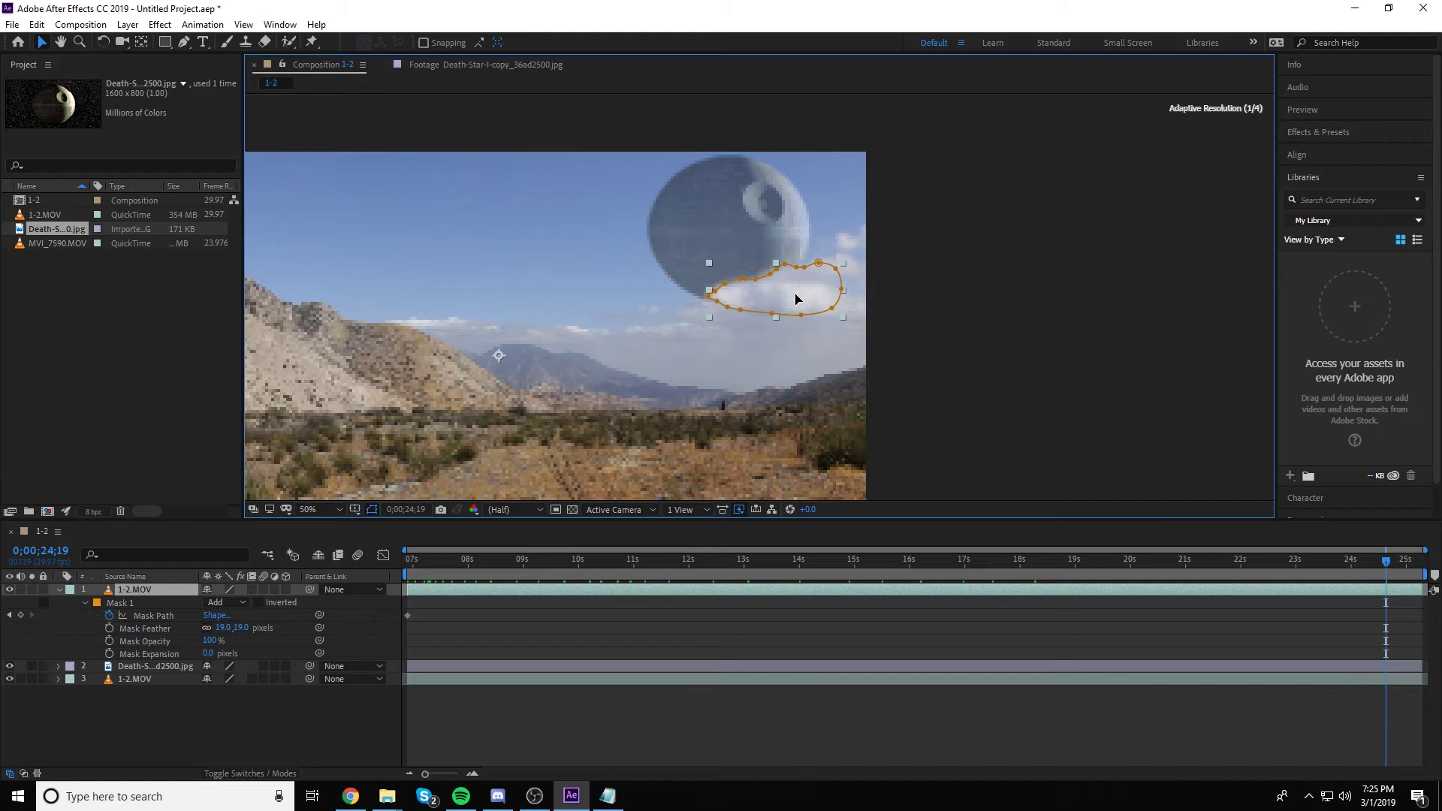
{"action": "left_click", "coordinate": [124, 603]}
{"action": "left_click_drag", "start_coordinate": [720, 295], "coordinate": [714, 295]}
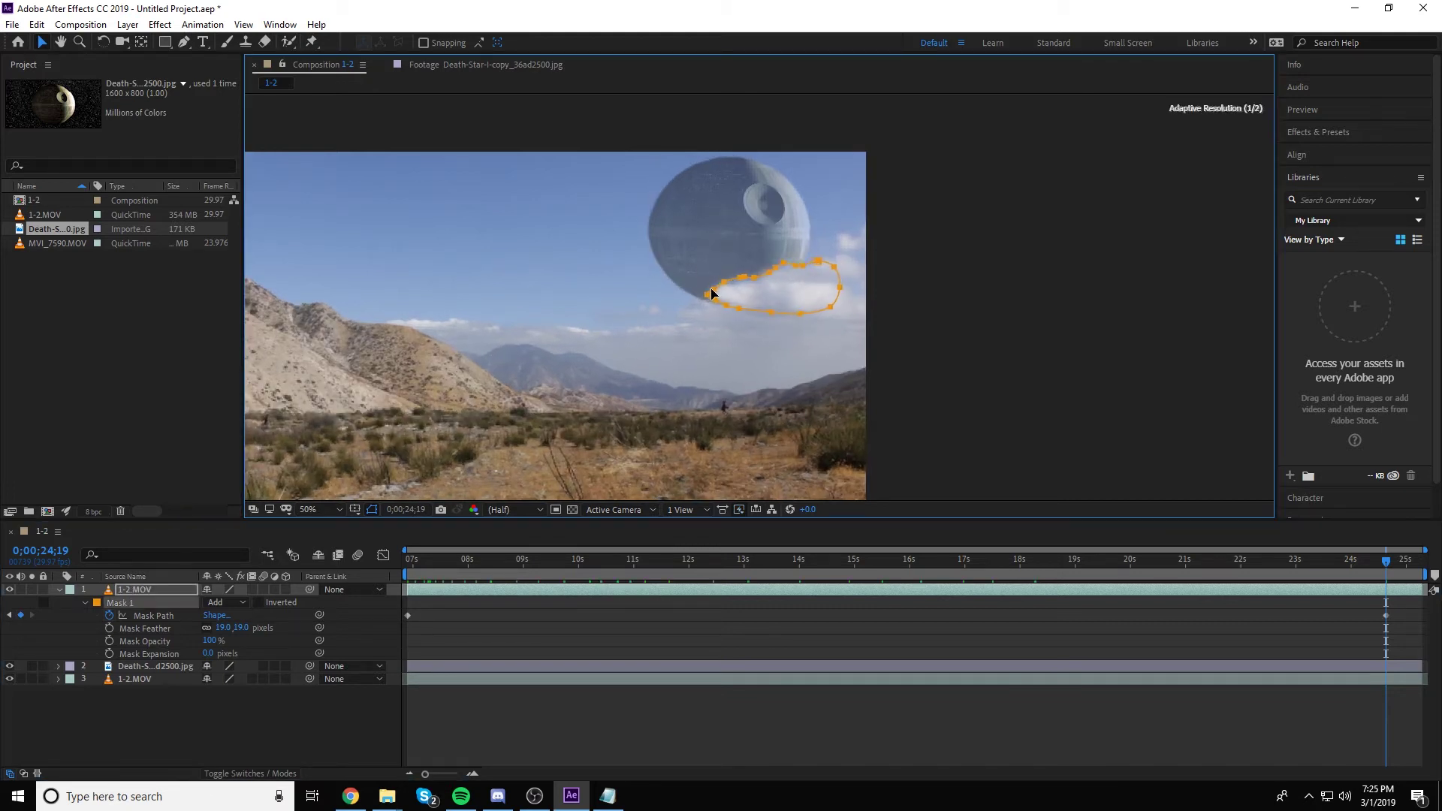
Step: Go to 0;00;25;08 and nudge the cloud mask slightly down onto the cloud to add a Mask Path keyframe there
{"action": "left_click", "coordinate": [1394, 575]}
{"action": "left_click_drag", "start_coordinate": [1394, 574], "coordinate": [1421, 574]}
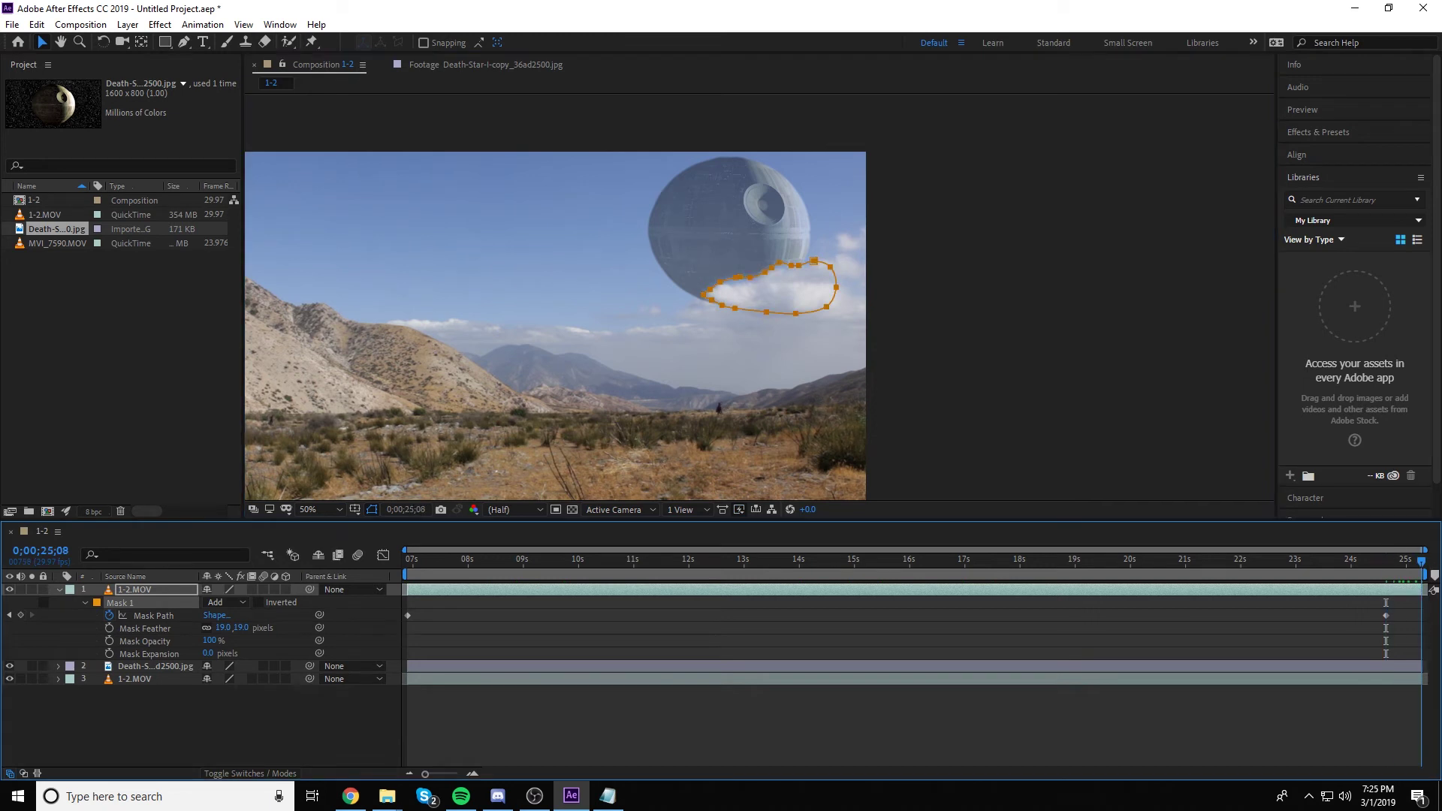
{"action": "left_click_drag", "start_coordinate": [796, 315], "coordinate": [795, 315]}
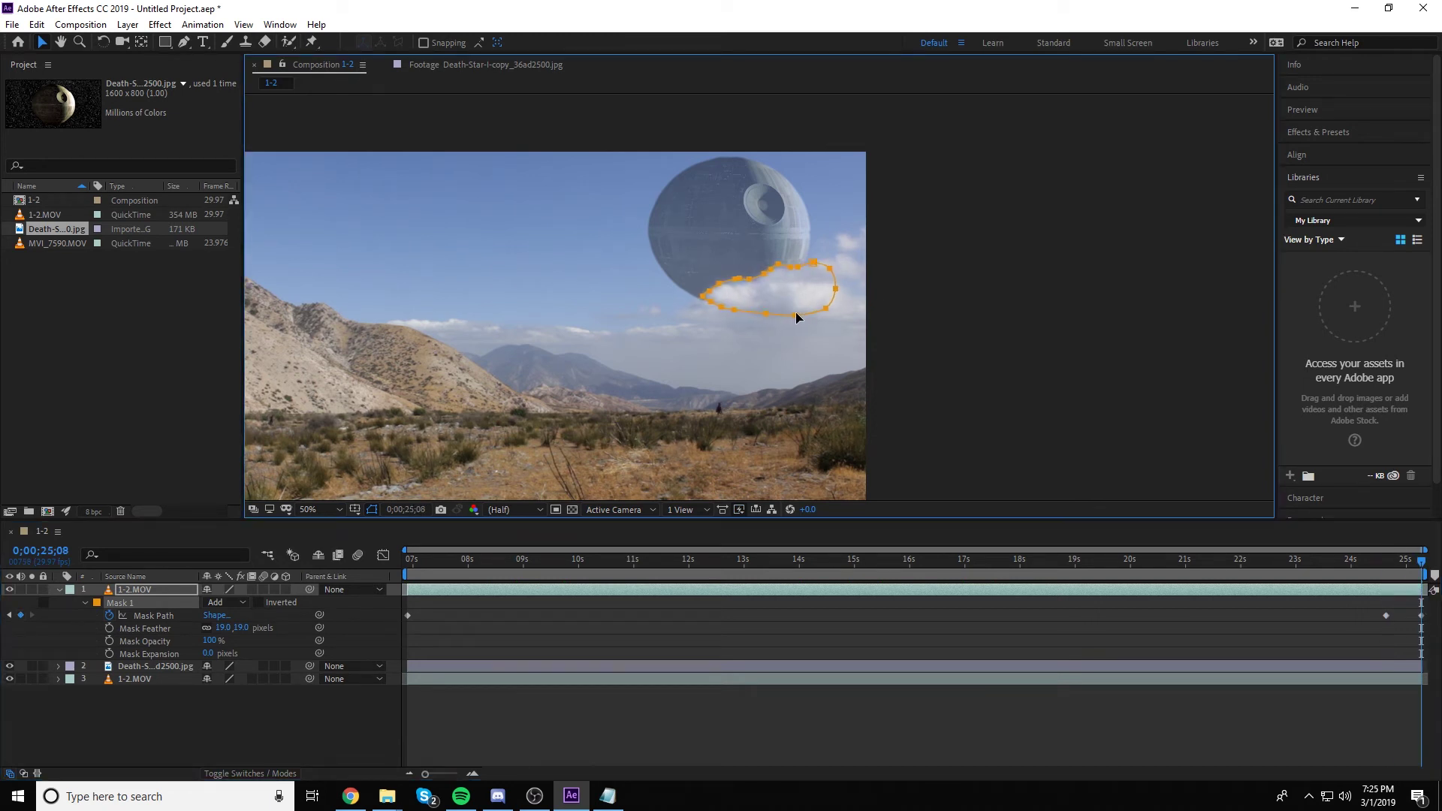
{"action": "left_click", "coordinate": [904, 719]}
Step: Move two points on the mask's upper-left edge down so the path follows the cloud's outline at 0;00;25;08
{"action": "left_click", "coordinate": [759, 285]}
{"action": "scroll", "coordinate": [724, 279], "scroll_direction": "up", "scroll_amount": 6}
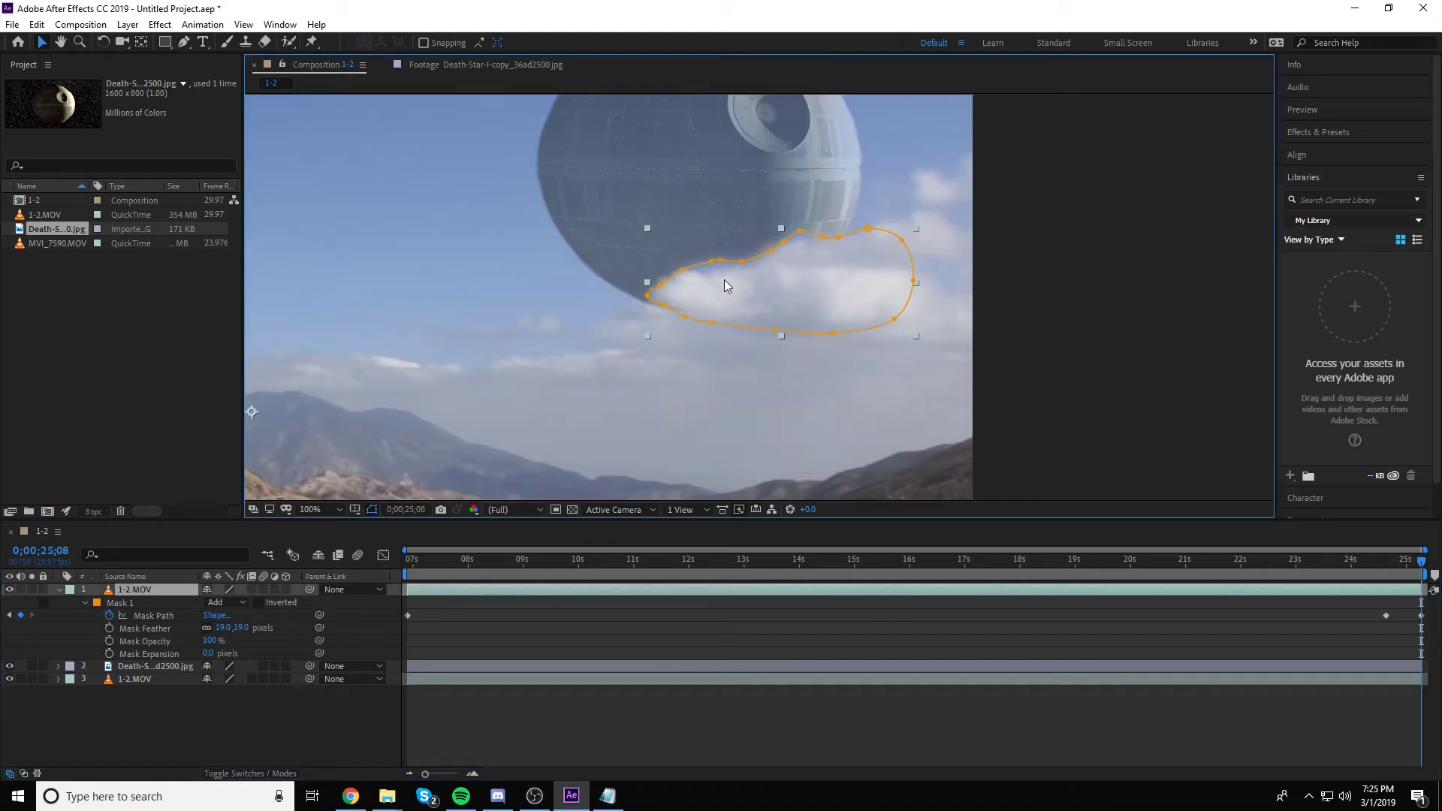
{"action": "left_click", "coordinate": [591, 197]}
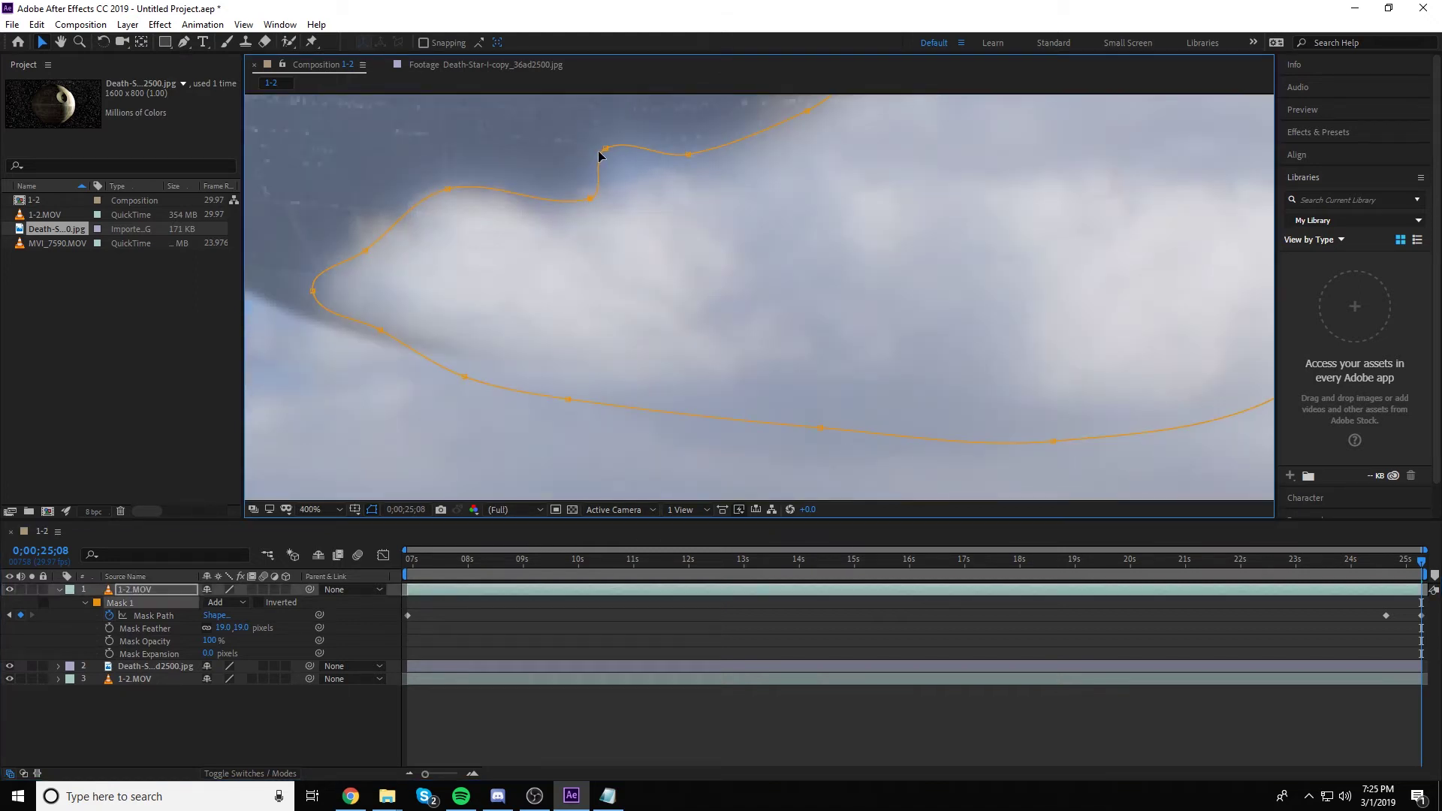
{"action": "left_click_drag", "start_coordinate": [599, 150], "coordinate": [628, 199]}
{"action": "key", "text": "comma"}
{"action": "key", "text": "comma"}
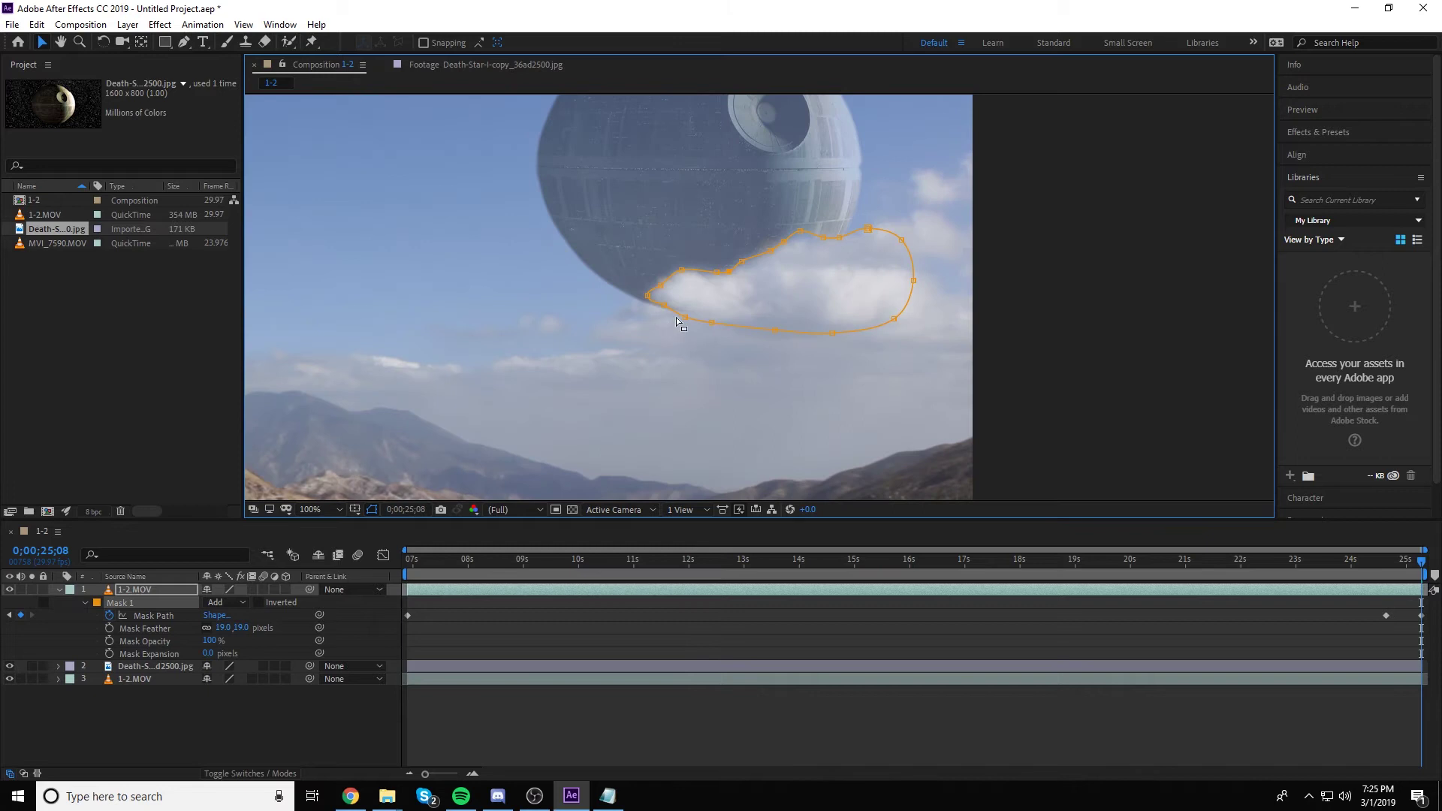
Step: Delete the intermediate Mask Path keyframe near 0;00;24;20, go back to 0;00;06;27 and deselect the layer
{"action": "left_click_drag", "start_coordinate": [1422, 577], "coordinate": [1388, 579]}
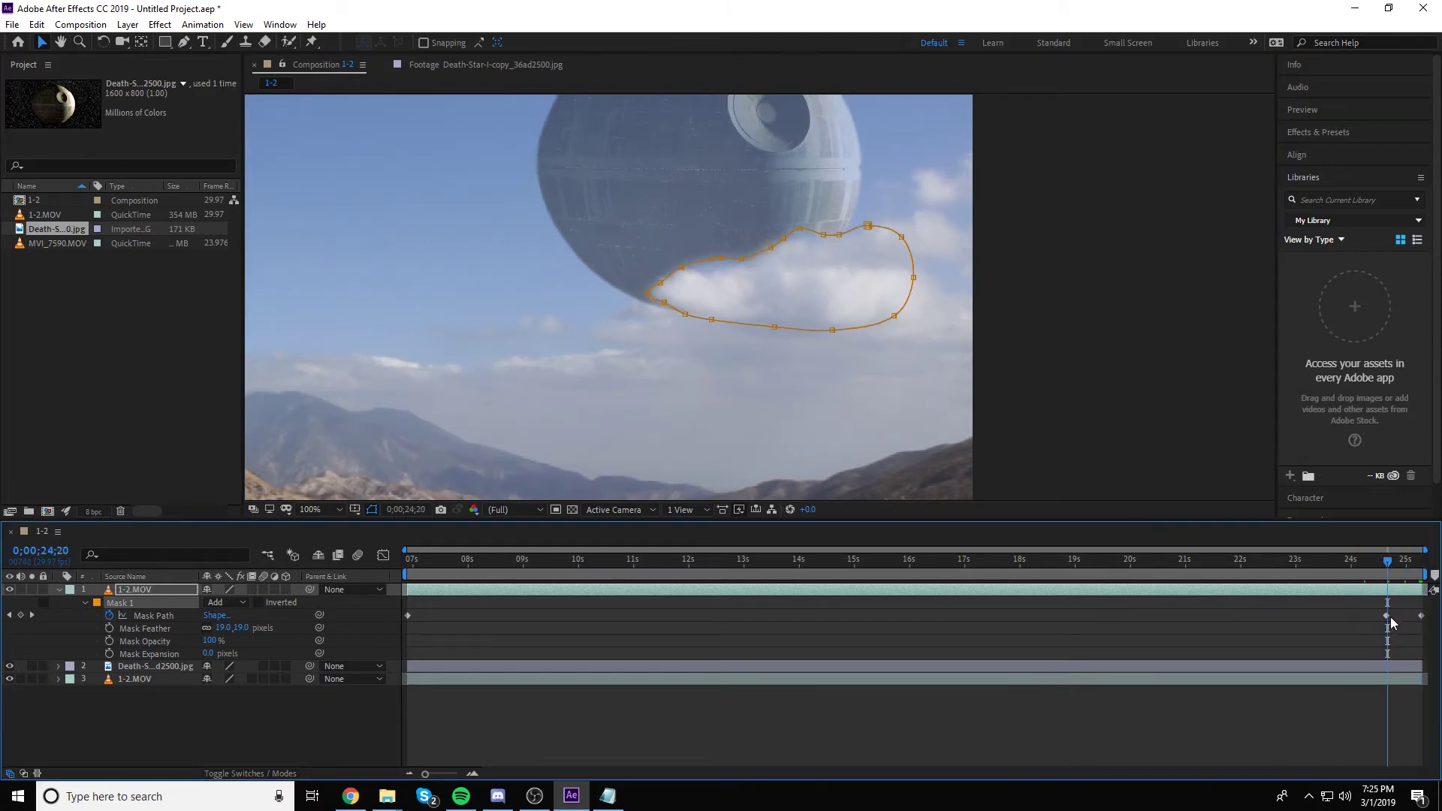
{"action": "left_click", "coordinate": [1386, 615]}
{"action": "key", "text": "Delete"}
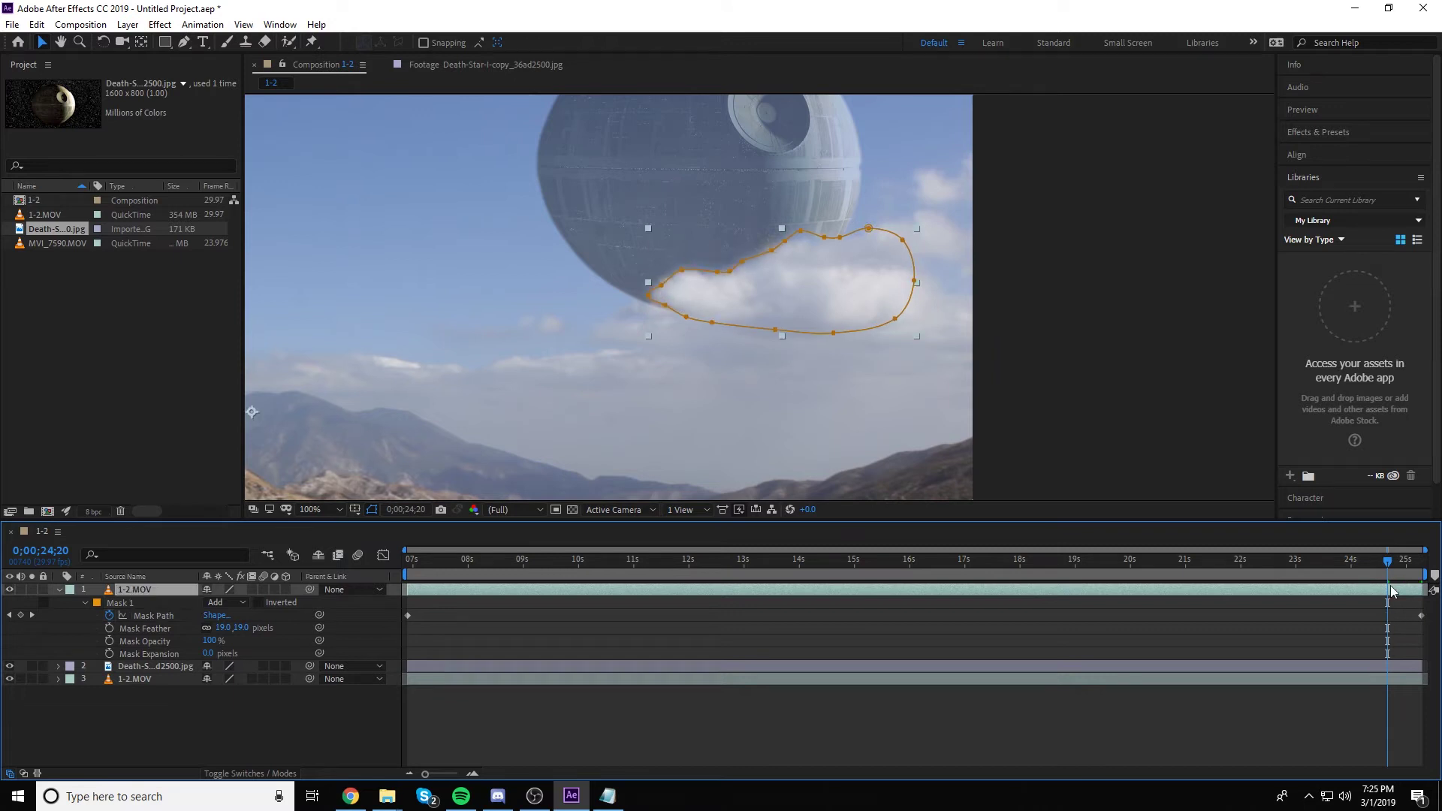
{"action": "left_click_drag", "start_coordinate": [1390, 570], "coordinate": [405, 601]}
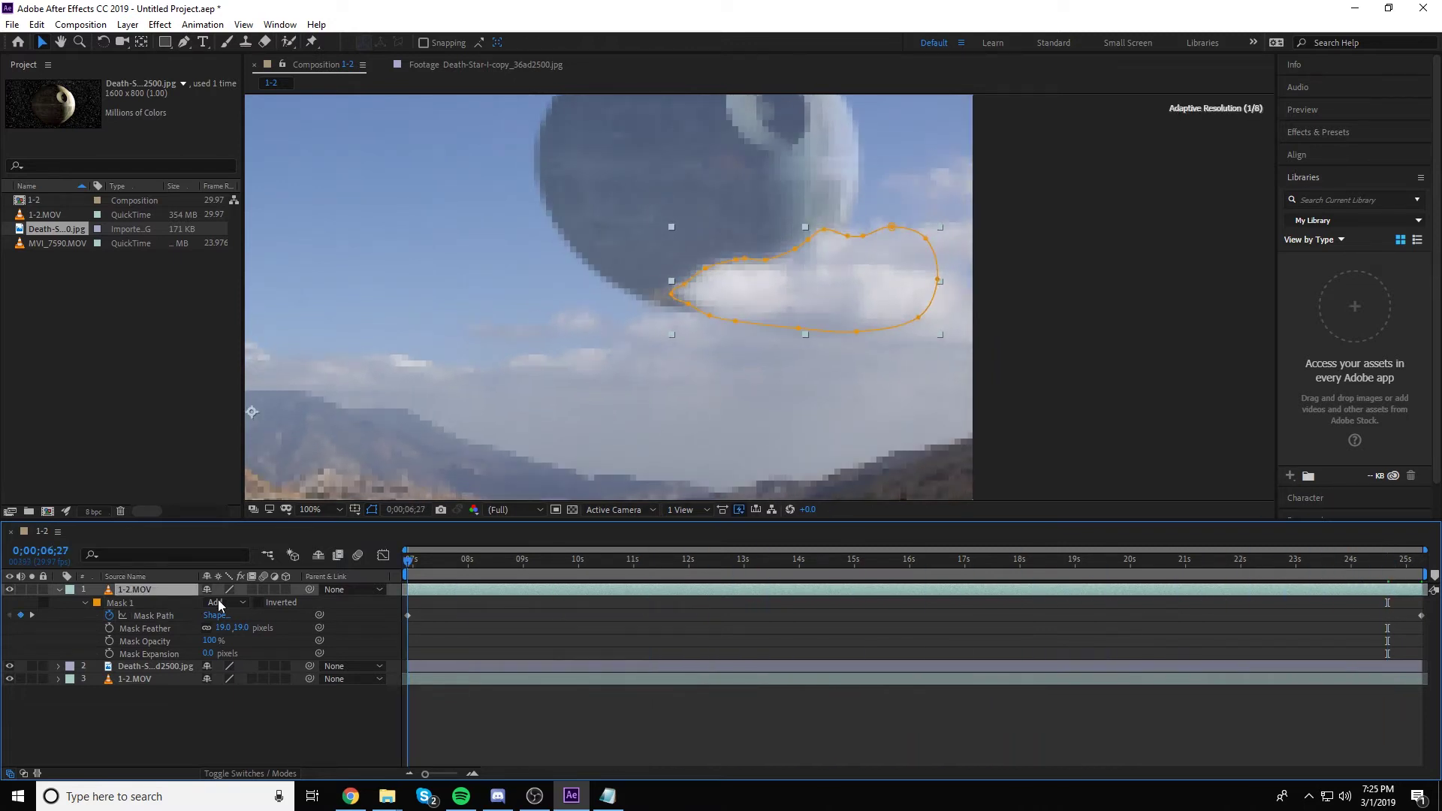
{"action": "left_click", "coordinate": [541, 667]}
{"action": "scroll", "coordinate": [634, 308], "scroll_direction": "down", "scroll_amount": 4}
{"action": "scroll", "coordinate": [799, 302], "scroll_direction": "up", "scroll_amount": 2}
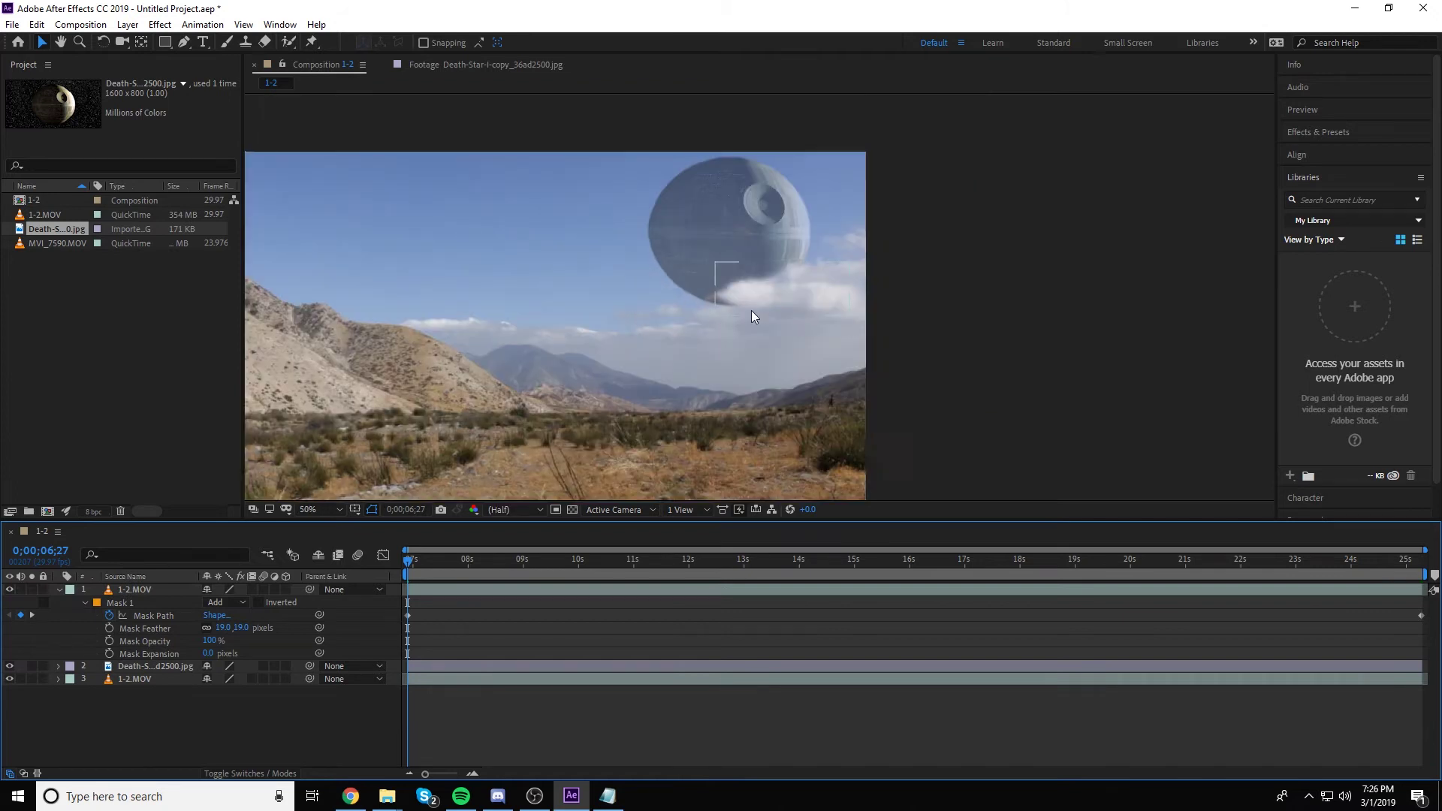
Step: Review the Death Star composite in an enlarged view and scrub through the timeline to check the cloud masking
{"action": "key", "text": "grave"}
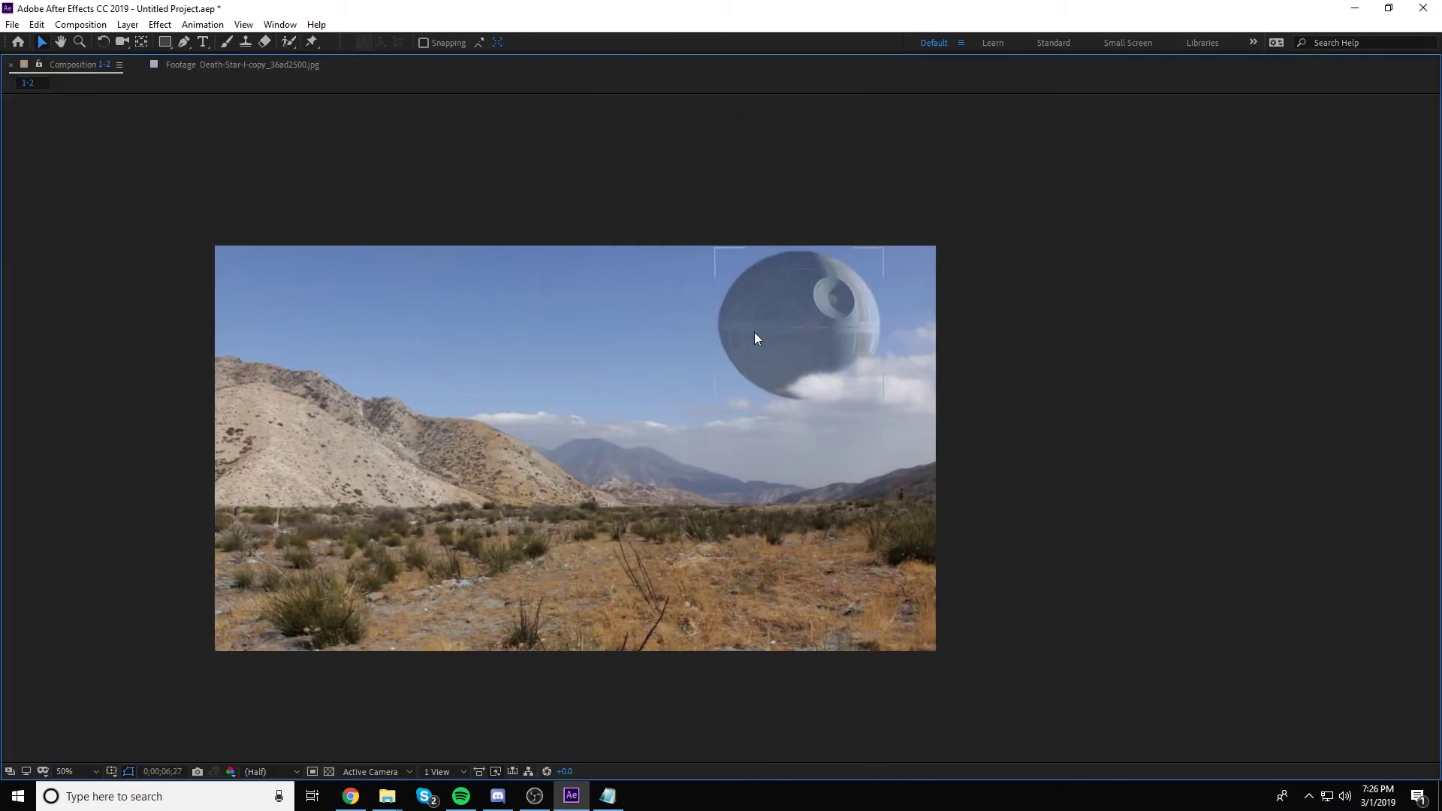
{"action": "left_click_drag", "start_coordinate": [790, 457], "coordinate": [855, 425]}
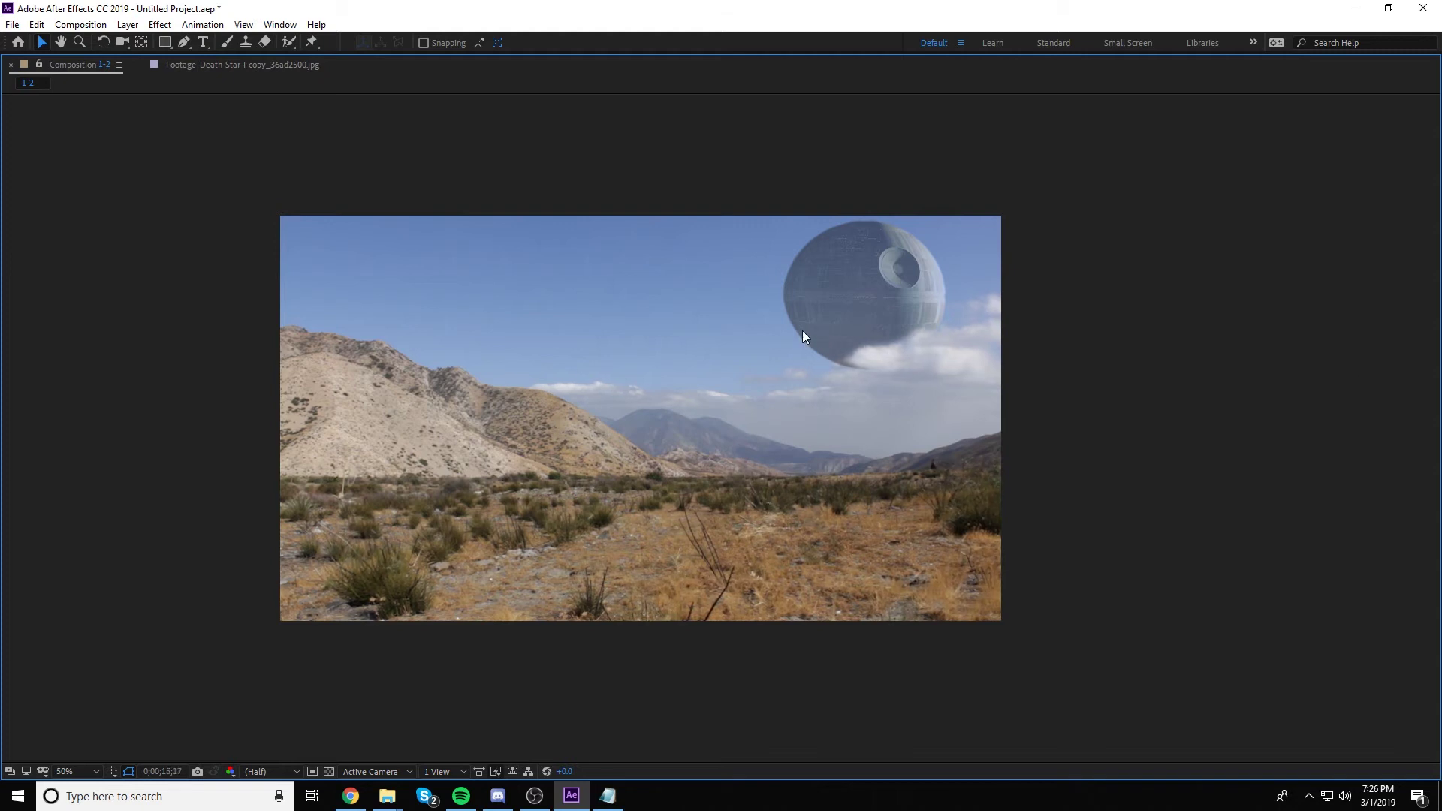
{"action": "key", "text": "grave"}
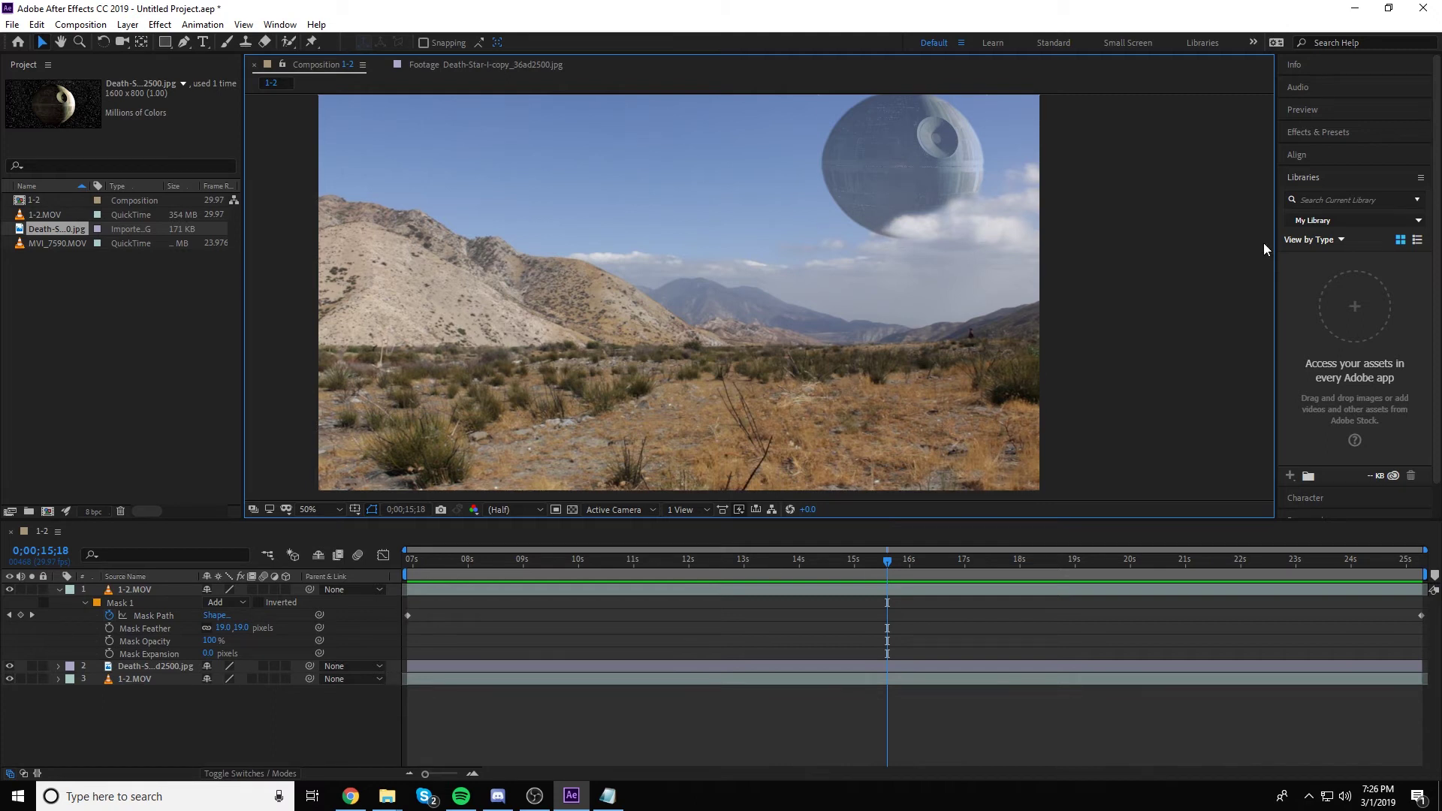
{"action": "left_click", "coordinate": [65, 245]}
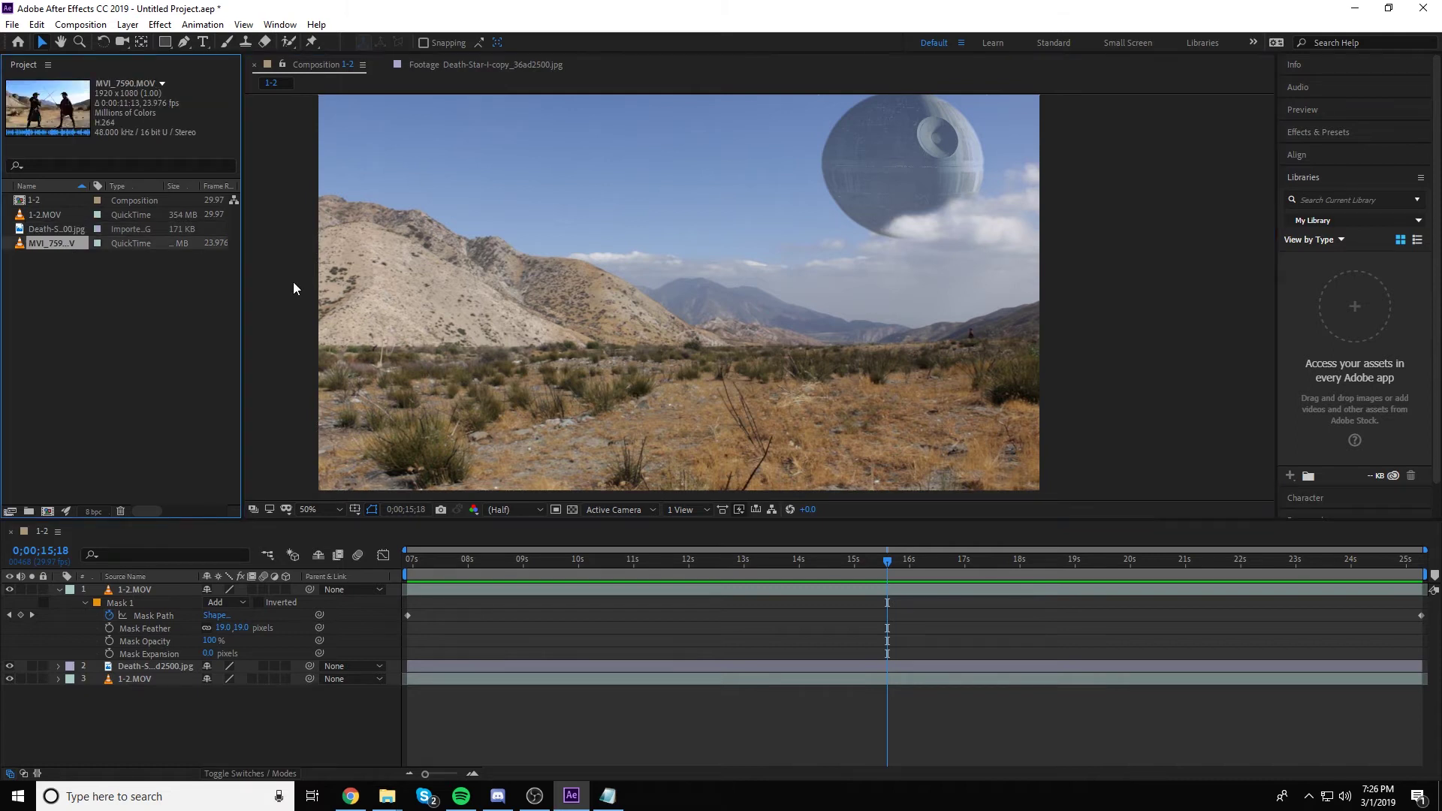
{"action": "left_click", "coordinate": [782, 395]}
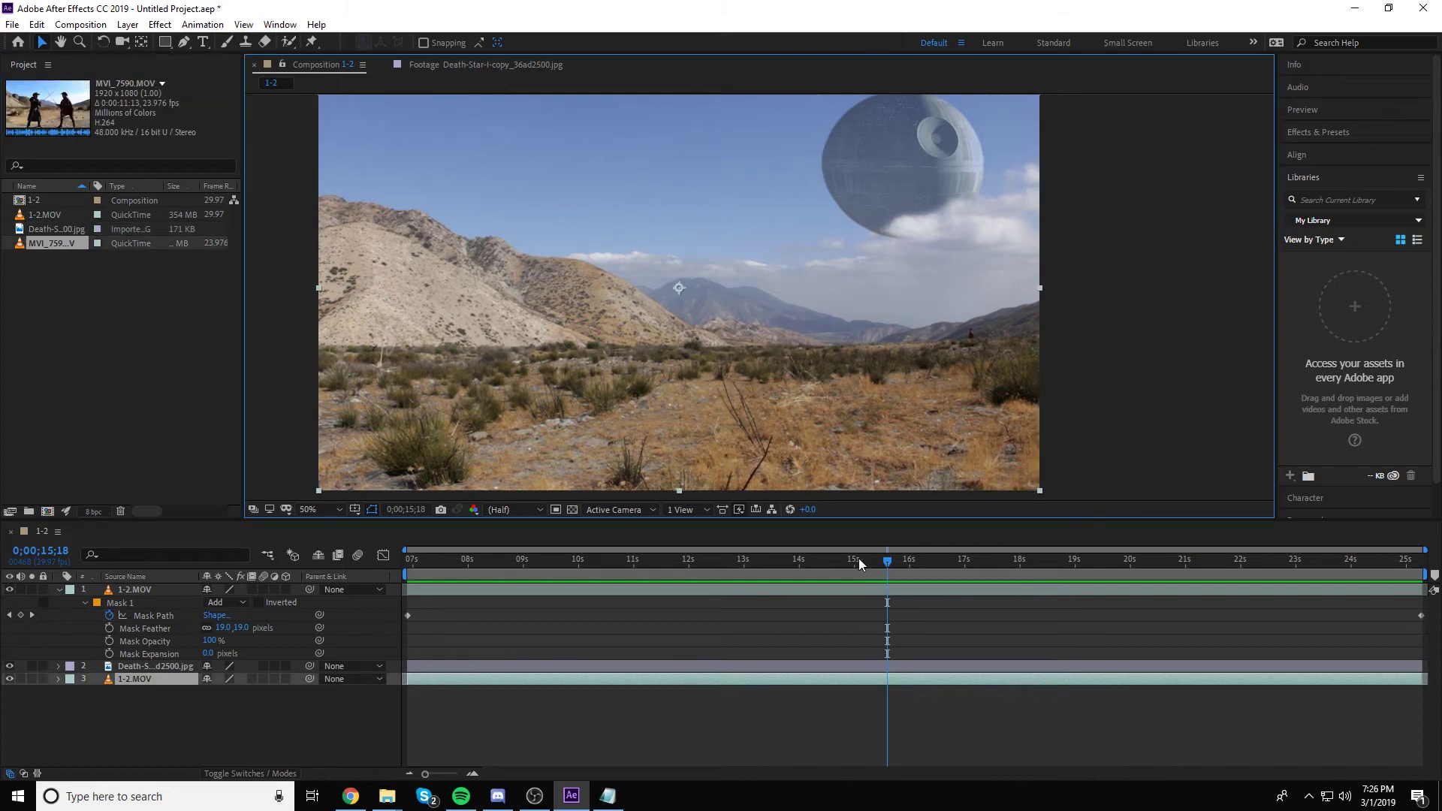
{"action": "left_click_drag", "start_coordinate": [844, 565], "coordinate": [603, 492]}
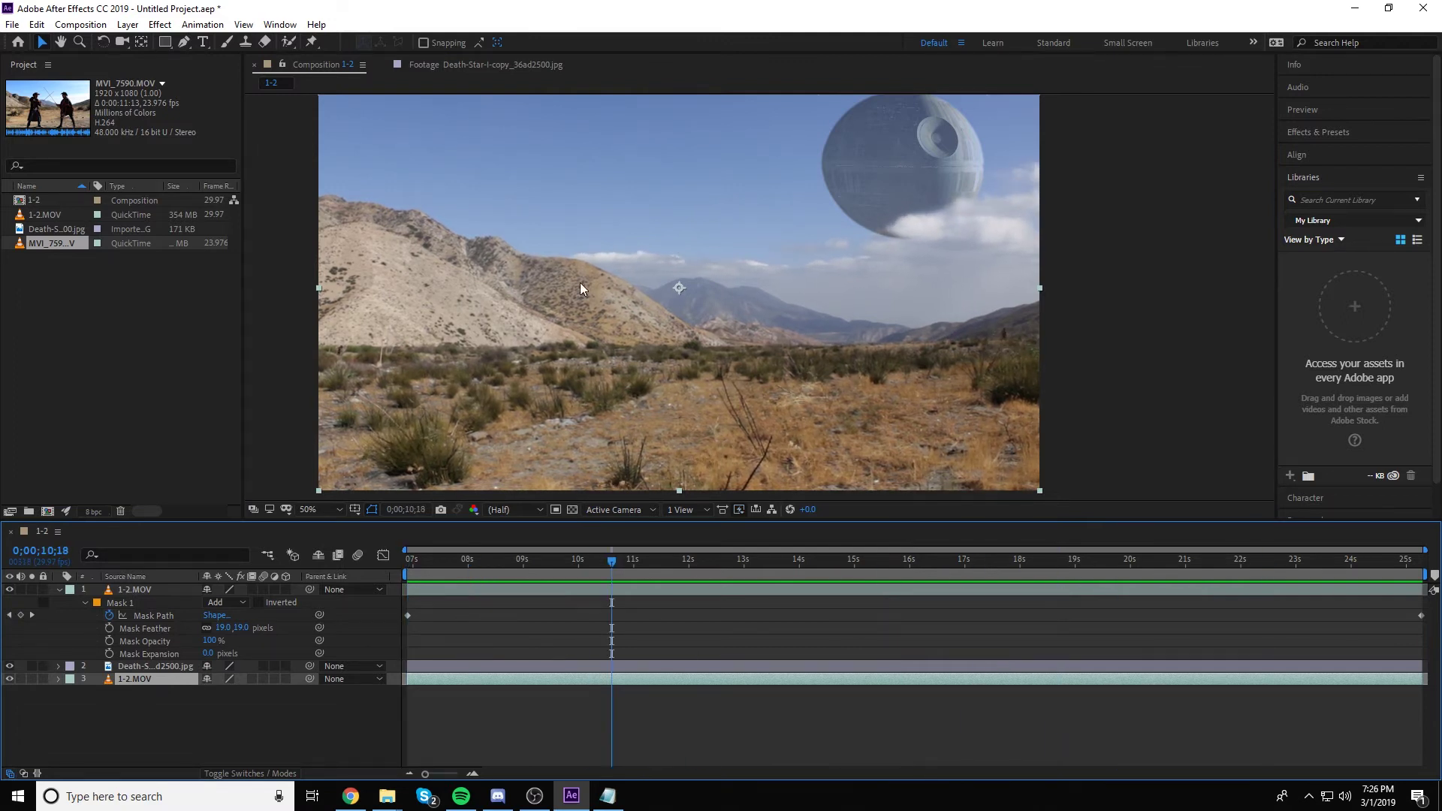
{"action": "left_click_drag", "start_coordinate": [623, 568], "coordinate": [1419, 548]}
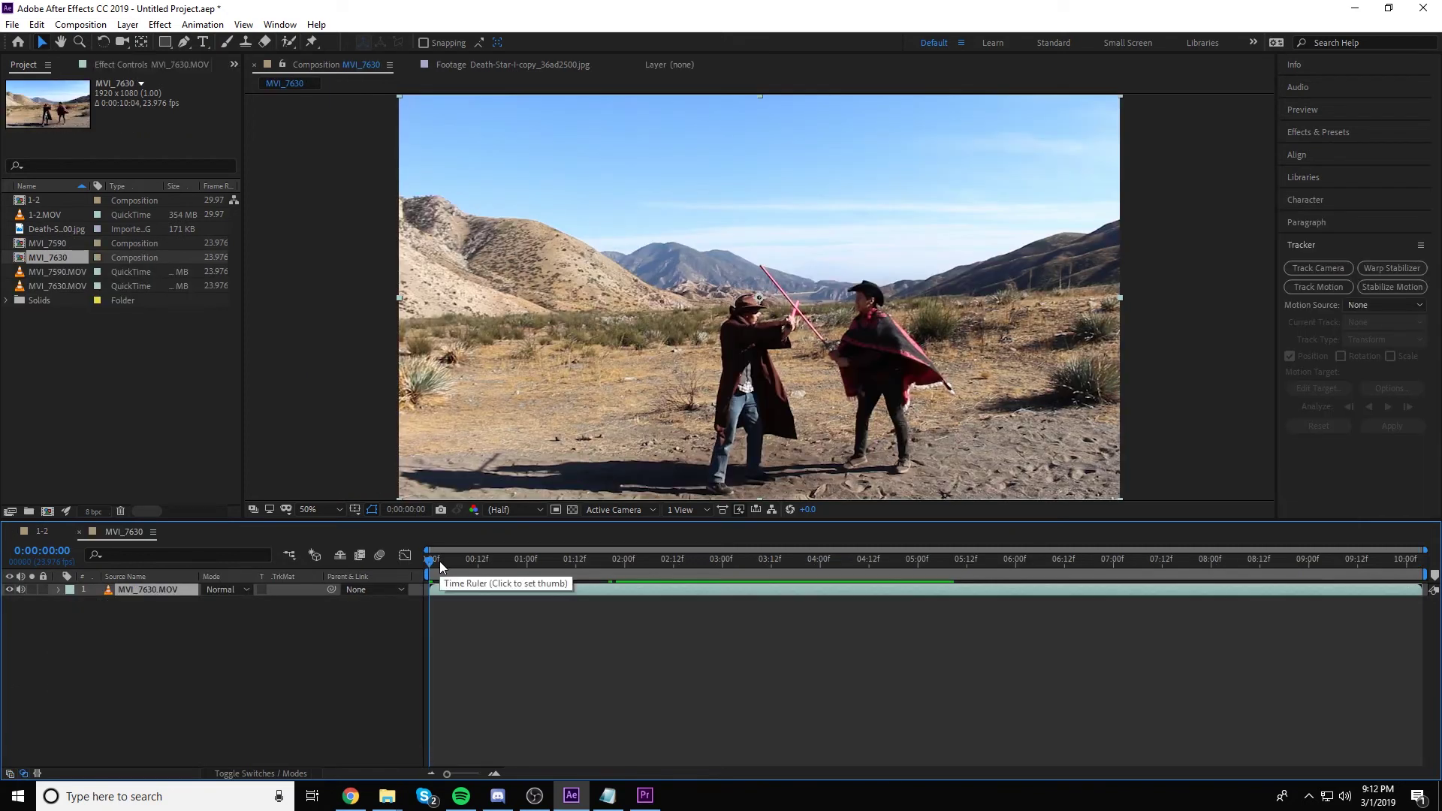
Step: Play and scrub through the MVI_7630 composition to find the part of the sword fight to use
{"action": "left_click_drag", "start_coordinate": [439, 561], "coordinate": [483, 562]}
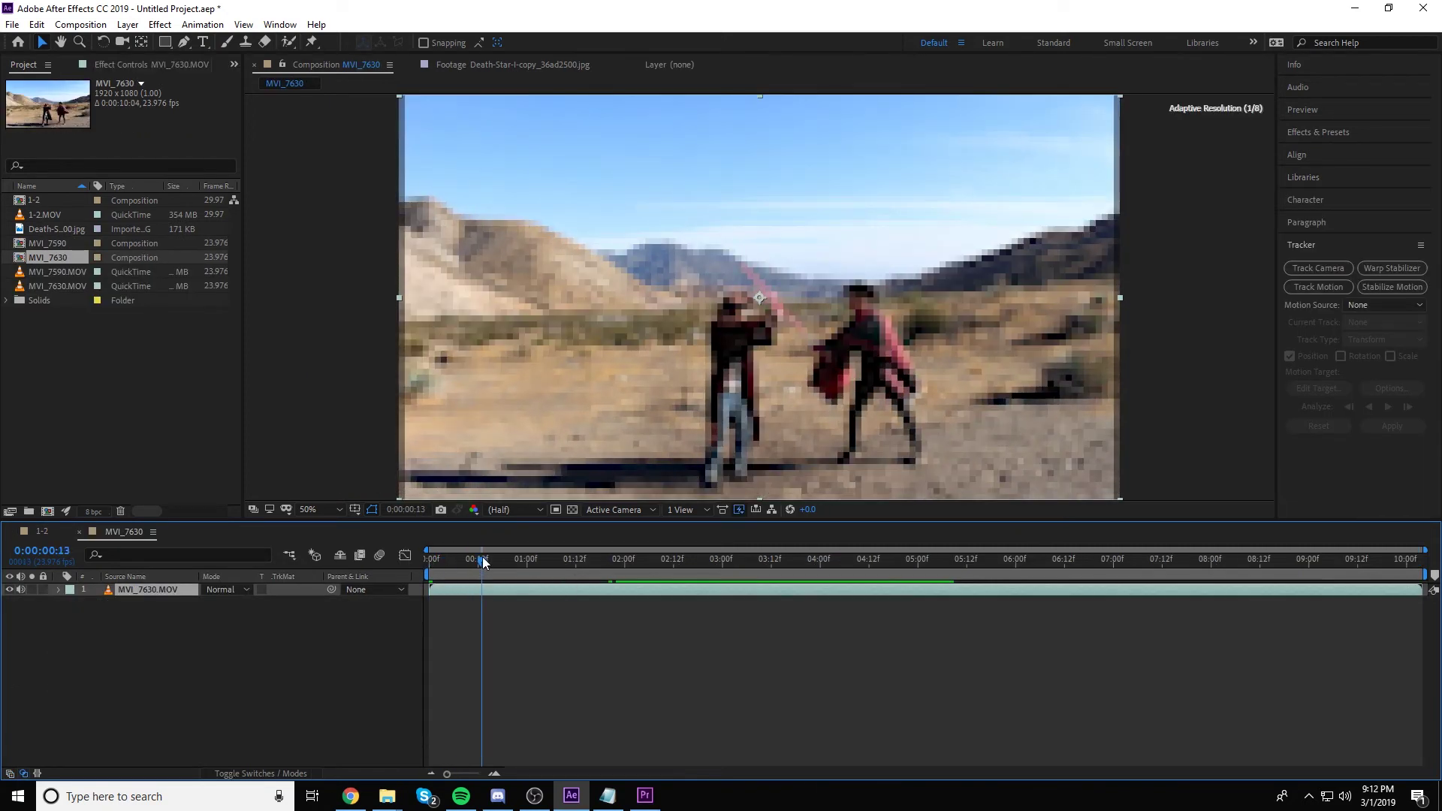
{"action": "key", "text": "space"}
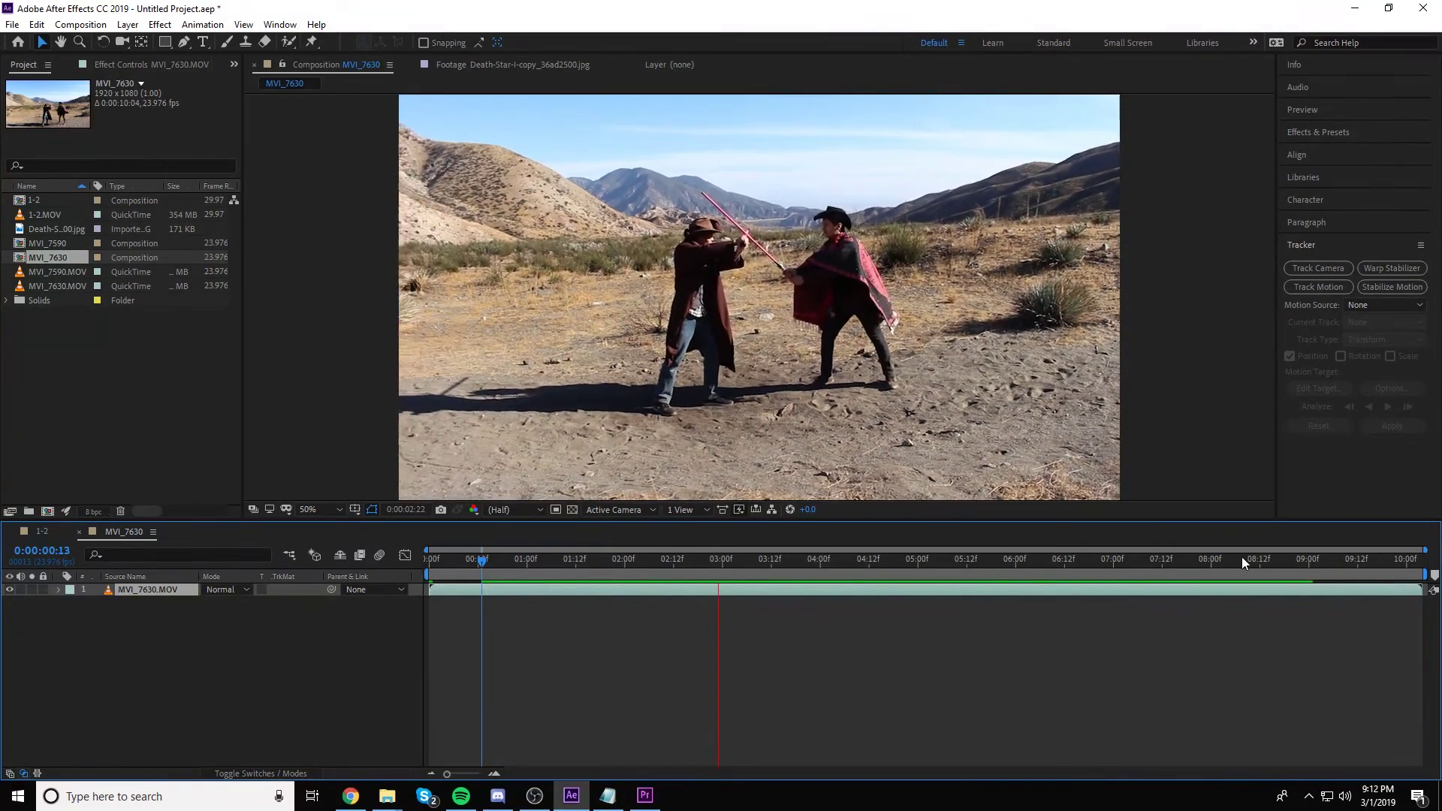
{"action": "left_click", "coordinate": [1148, 559]}
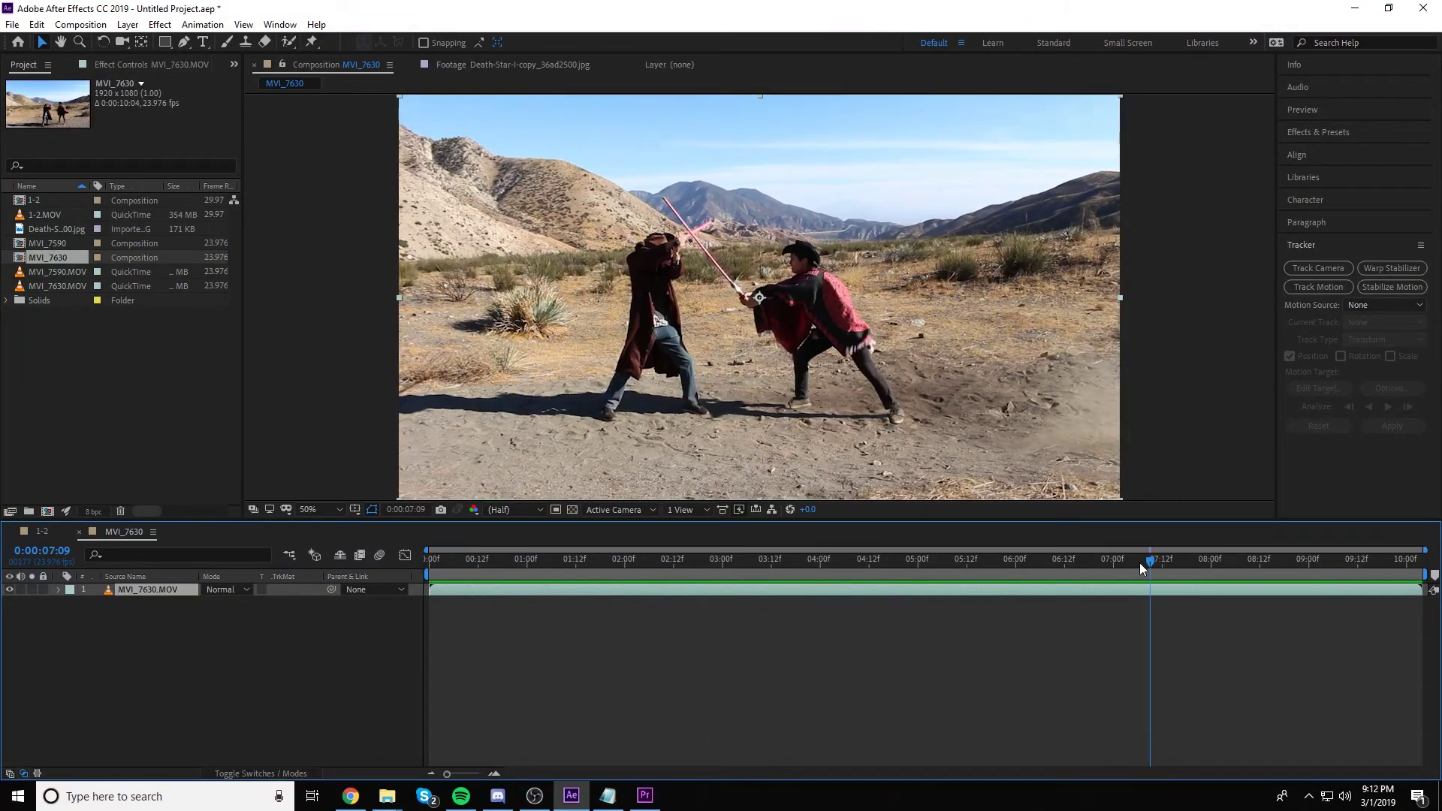
{"action": "key", "text": "space"}
{"action": "key", "text": "space"}
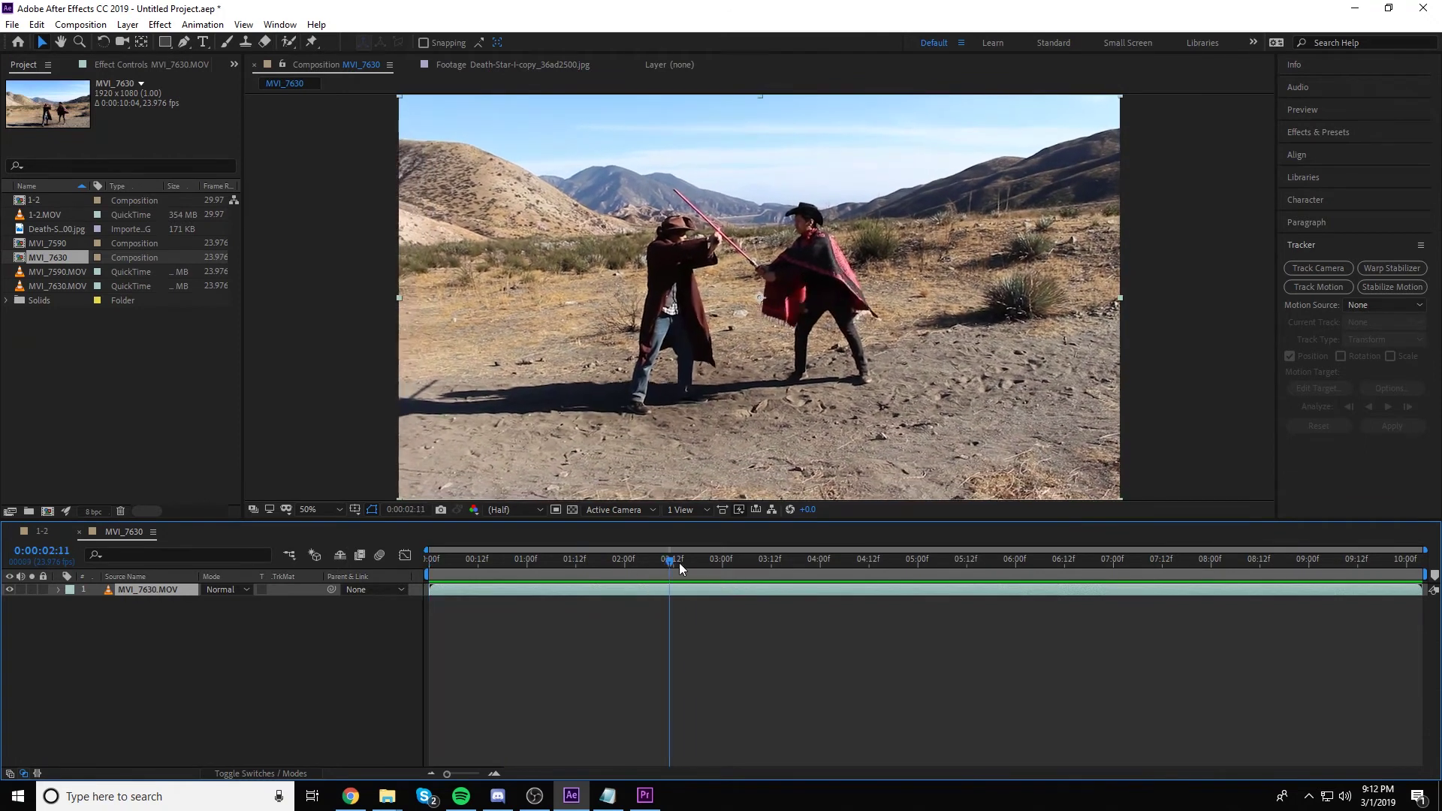
Step: Set the work area from 0:00:03:15 to 0:00:07:17, trim the composition to it and return to its first frame
{"action": "left_click_drag", "start_coordinate": [679, 568], "coordinate": [783, 561]}
{"action": "left_click_drag", "start_coordinate": [426, 573], "coordinate": [778, 560]}
{"action": "left_click_drag", "start_coordinate": [1262, 559], "coordinate": [1150, 576]}
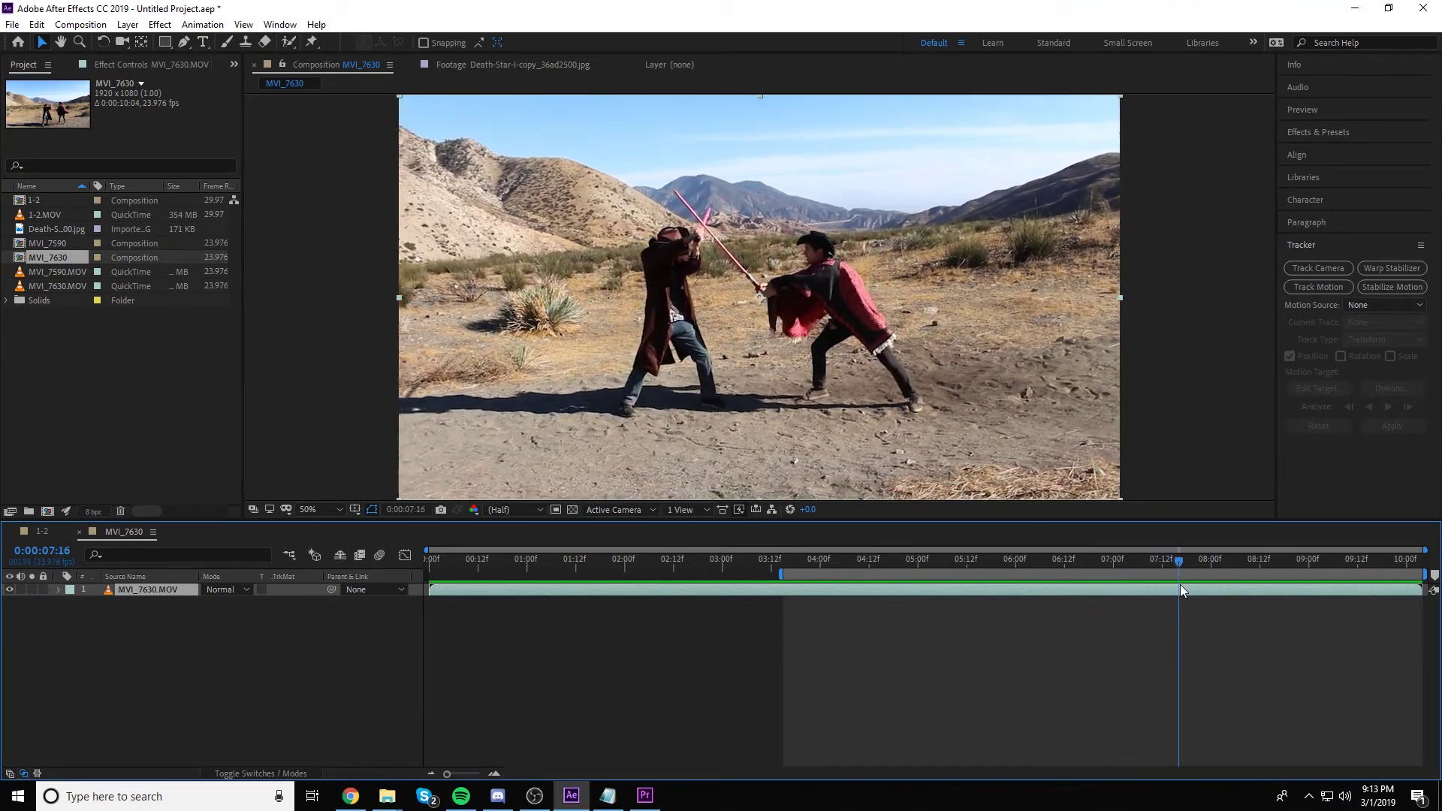
{"action": "key", "text": "Page_Down"}
{"action": "left_click_drag", "start_coordinate": [1427, 576], "coordinate": [1182, 575]}
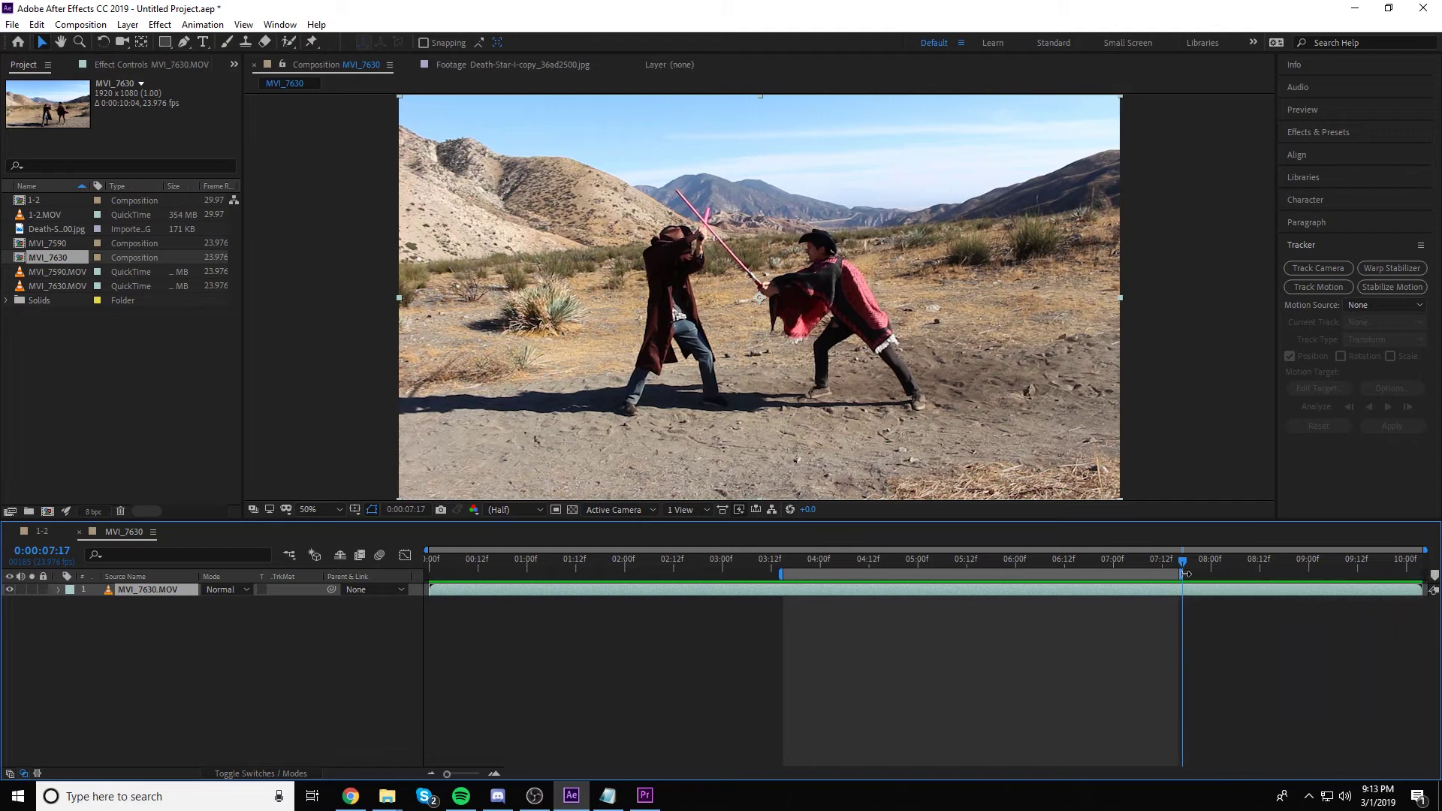
{"action": "right_click", "coordinate": [1182, 575]}
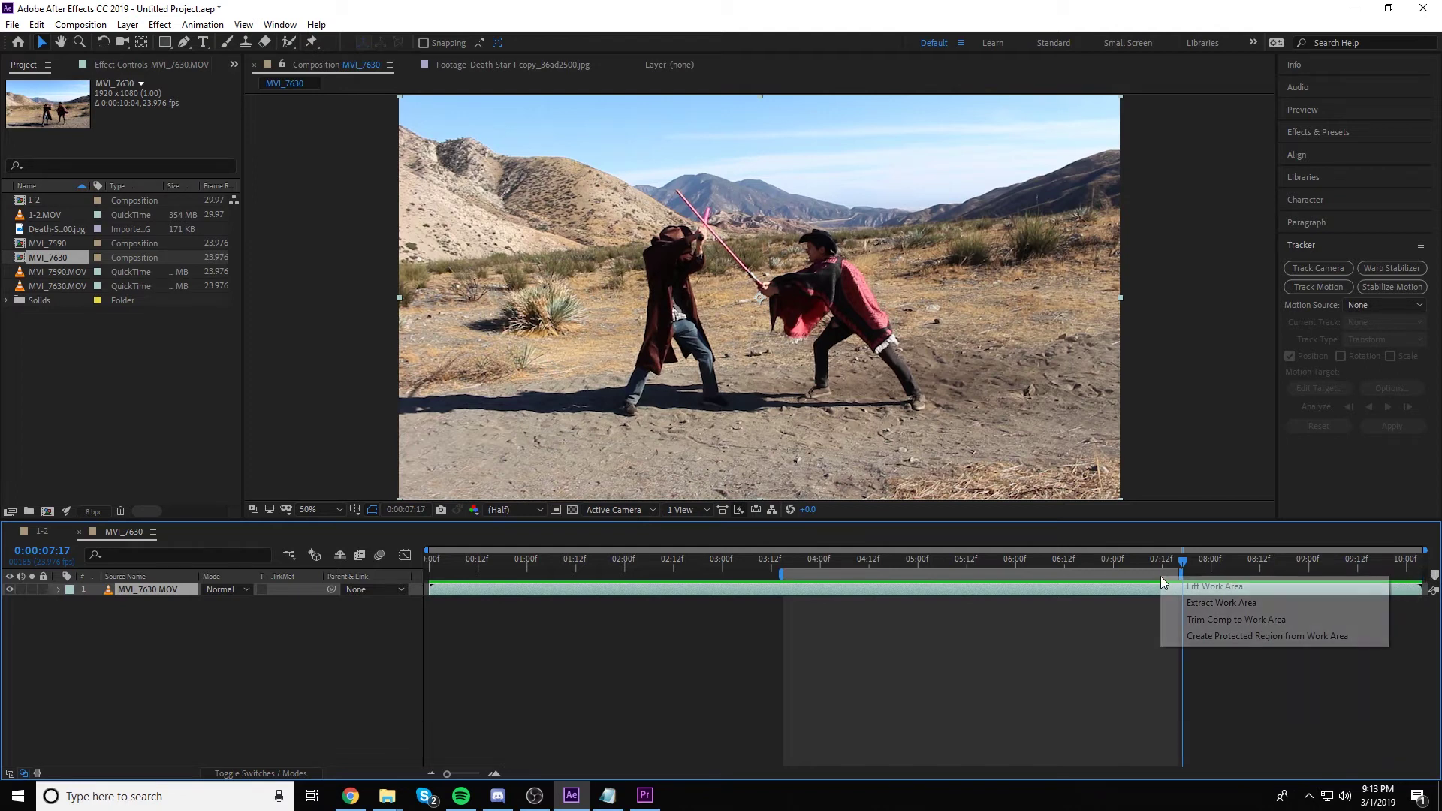
{"action": "left_click", "coordinate": [1235, 618]}
{"action": "left_click_drag", "start_coordinate": [463, 561], "coordinate": [296, 557]}
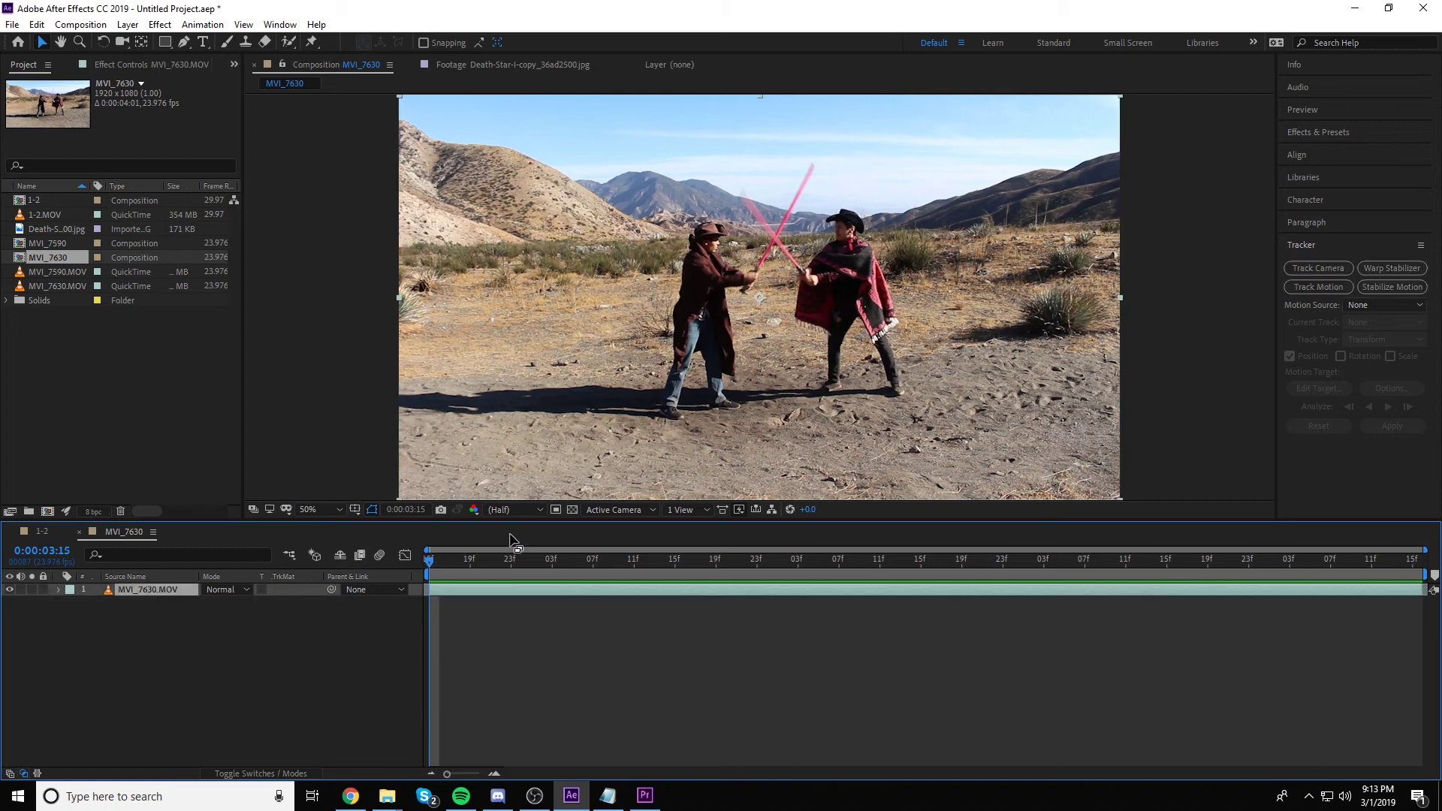
Step: Duplicate the MVI_7630.MOV layer, run Track Camera on the upper copy and return to the first frame once solved
{"action": "key", "text": "ctrl+d"}
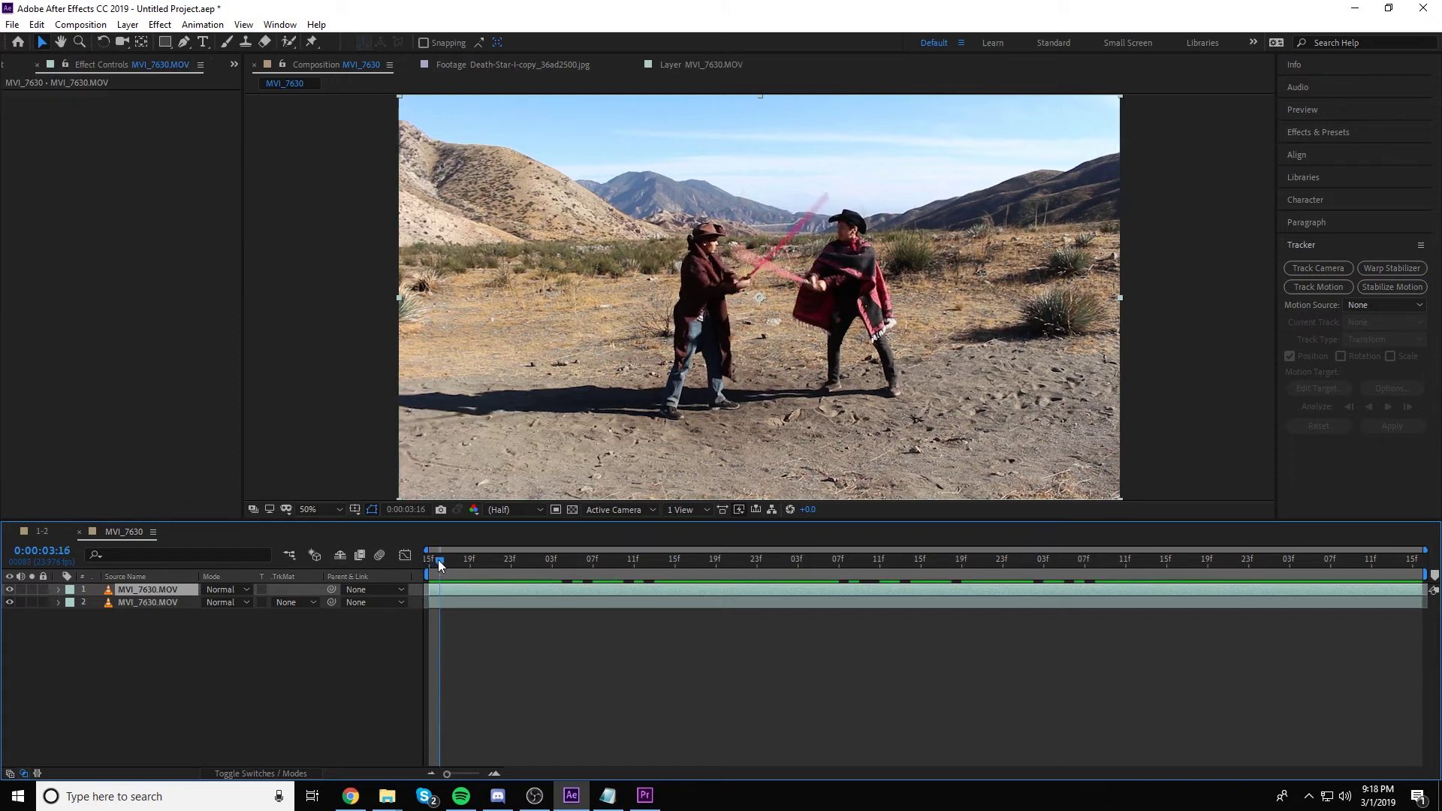
{"action": "left_click_drag", "start_coordinate": [438, 561], "coordinate": [304, 656]}
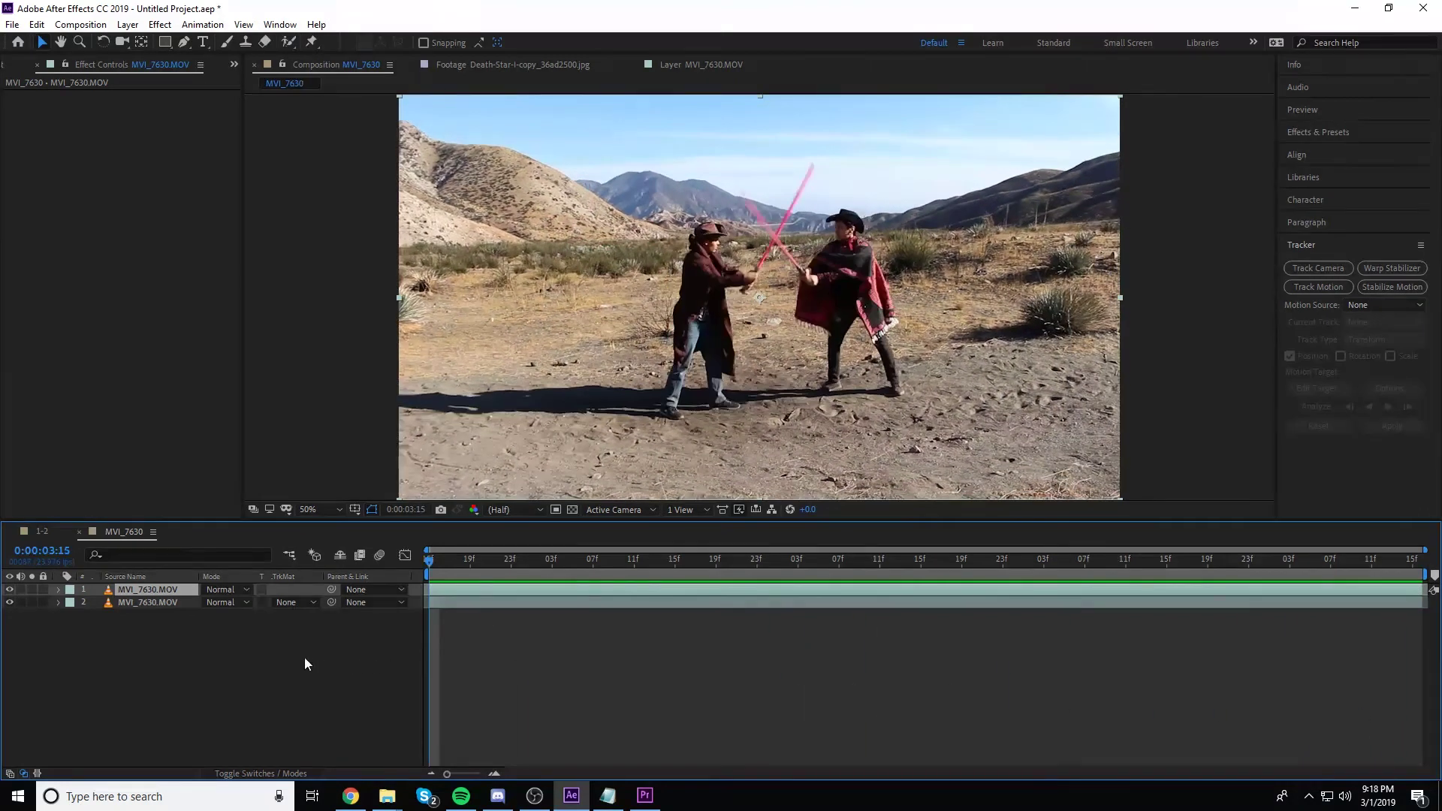
{"action": "left_click", "coordinate": [1315, 269]}
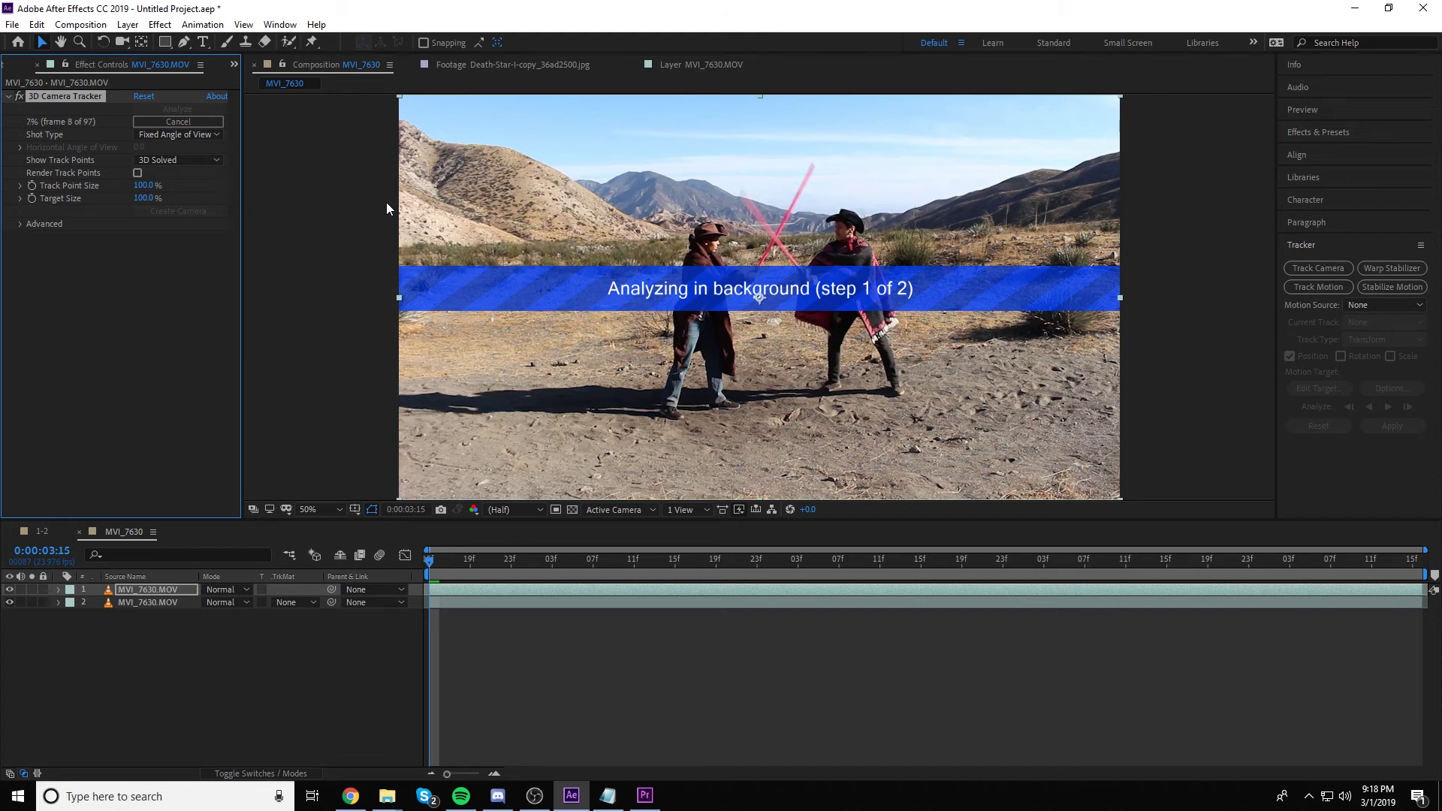
{"action": "left_click", "coordinate": [430, 563]}
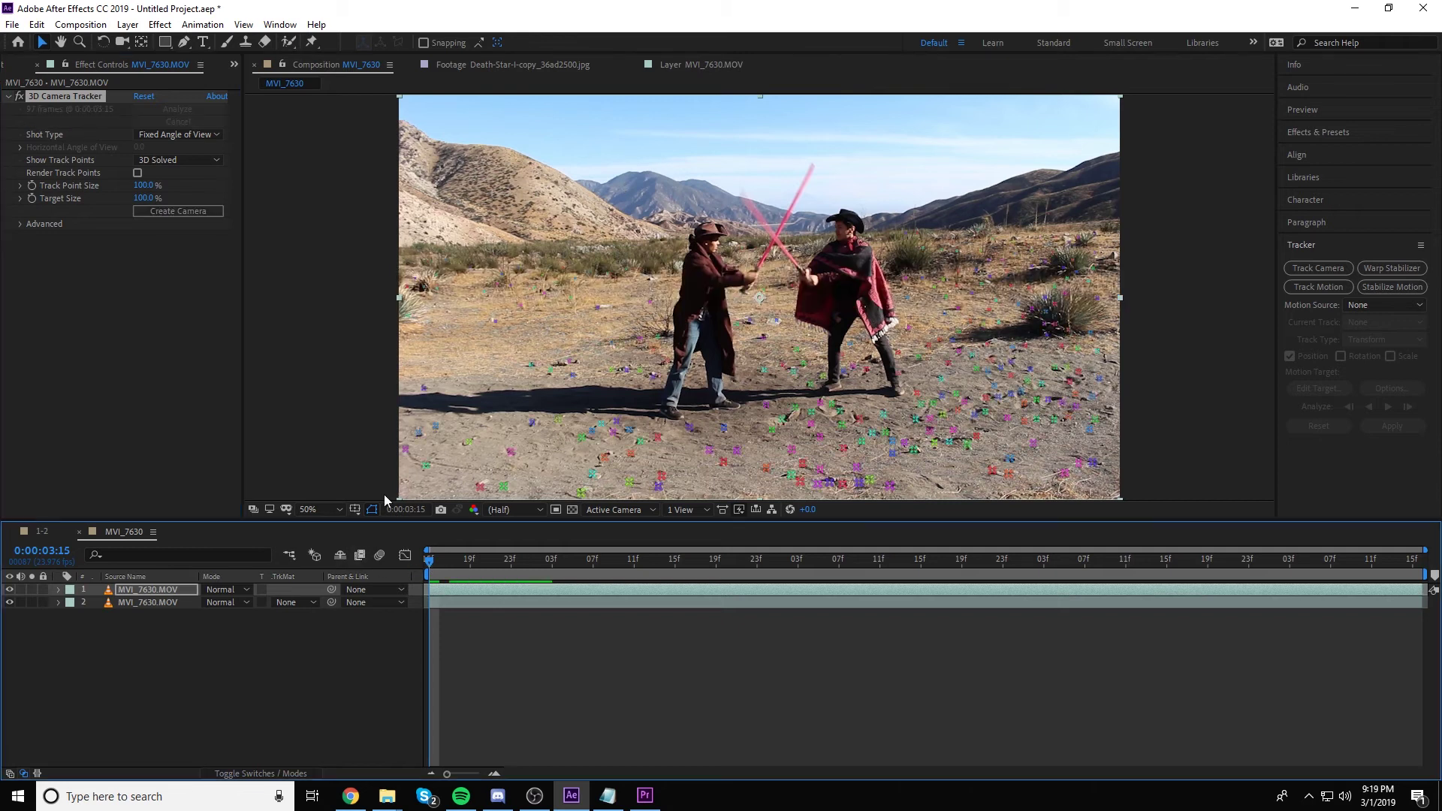
{"action": "left_click_drag", "start_coordinate": [436, 561], "coordinate": [357, 665]}
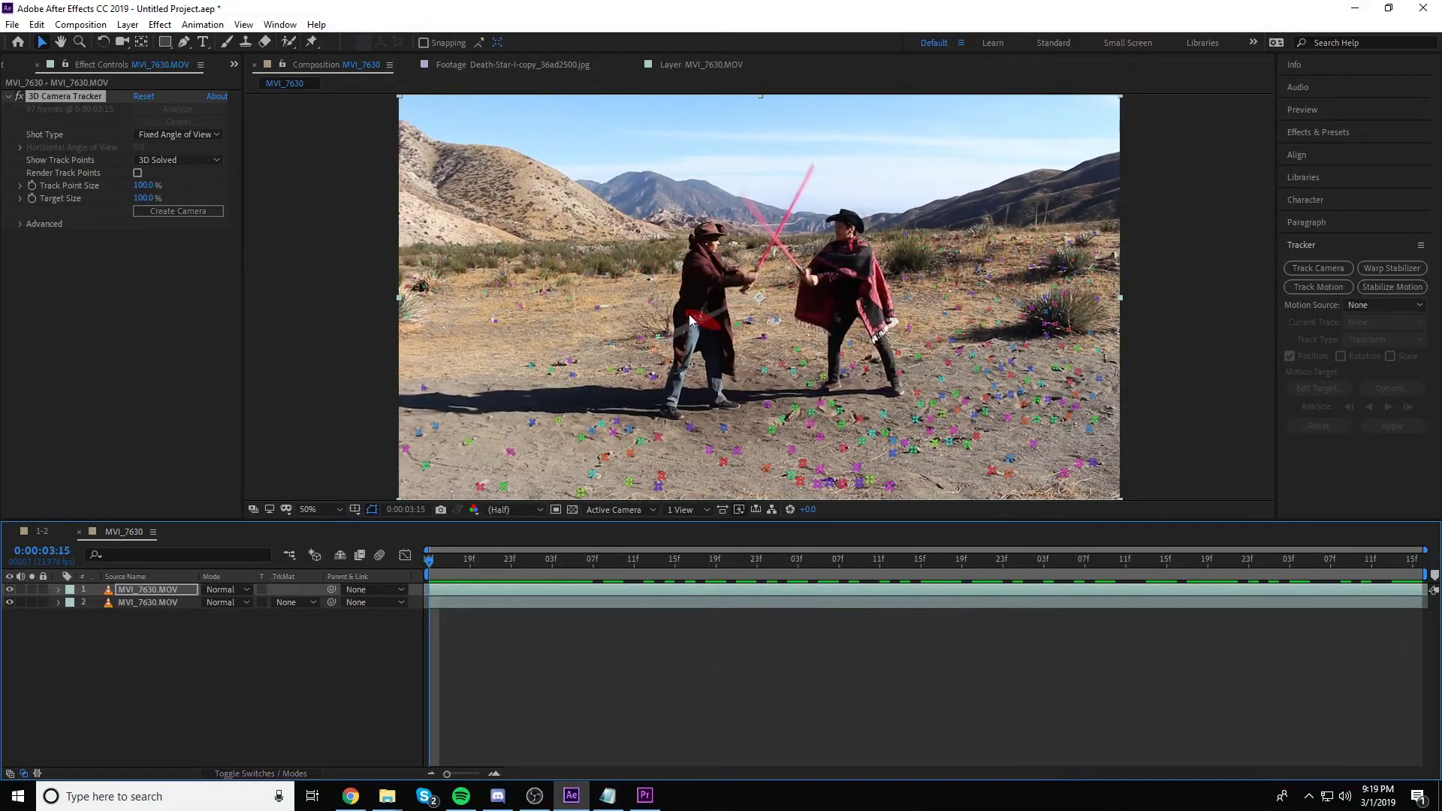
Step: Create a solid and camera from the distant track point just above the left fighter's hat
{"action": "left_click", "coordinate": [704, 192]}
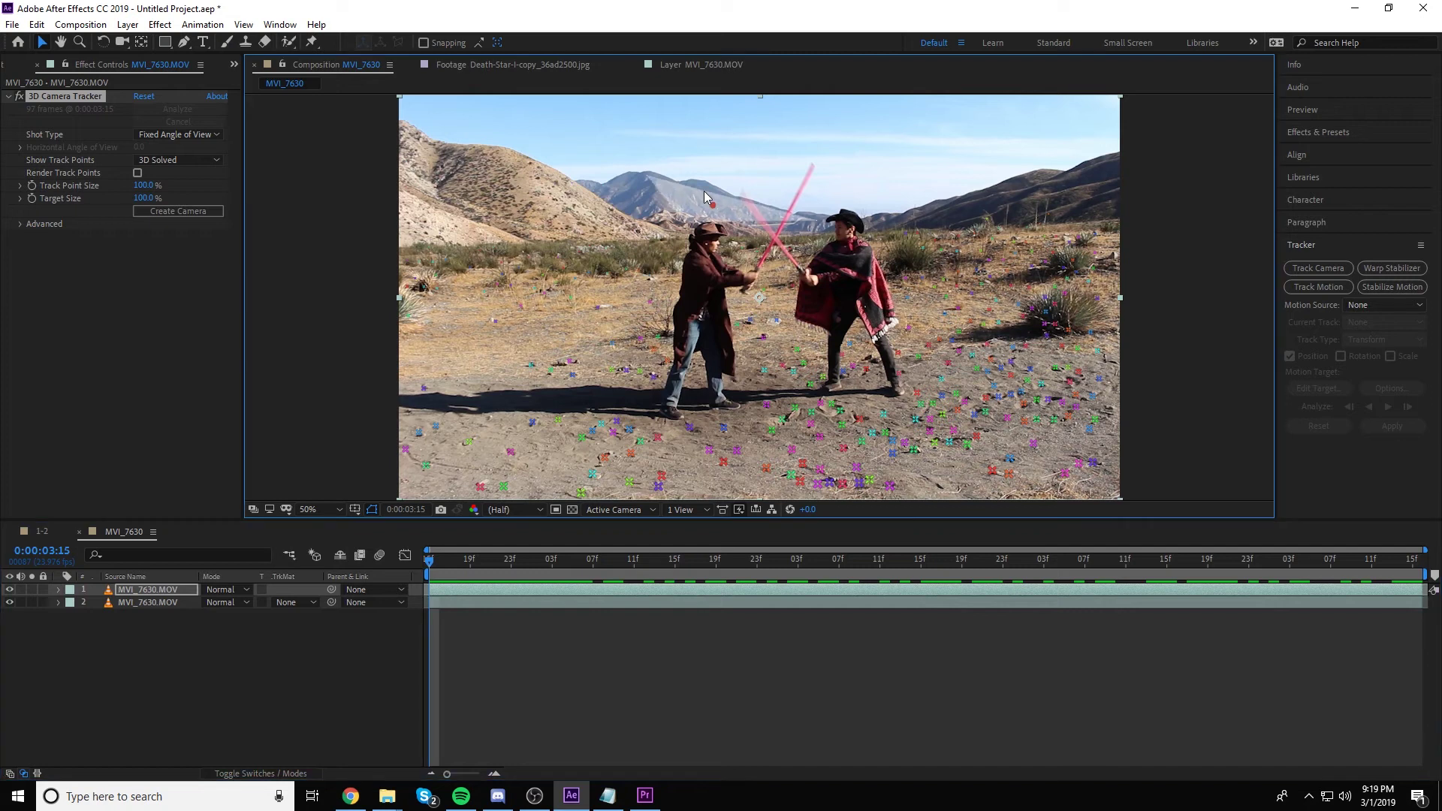
{"action": "right_click", "coordinate": [725, 209]}
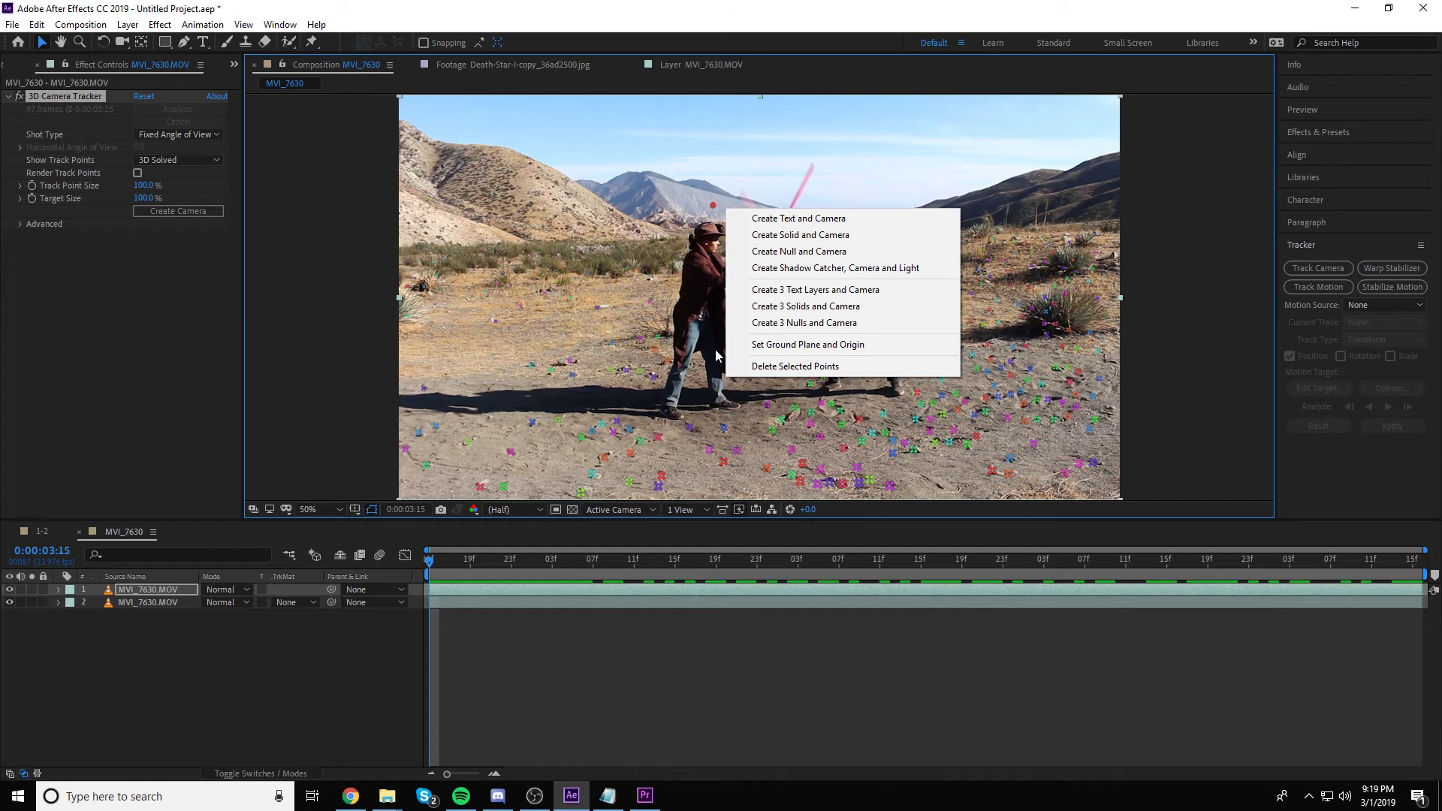
{"action": "left_click", "coordinate": [861, 235]}
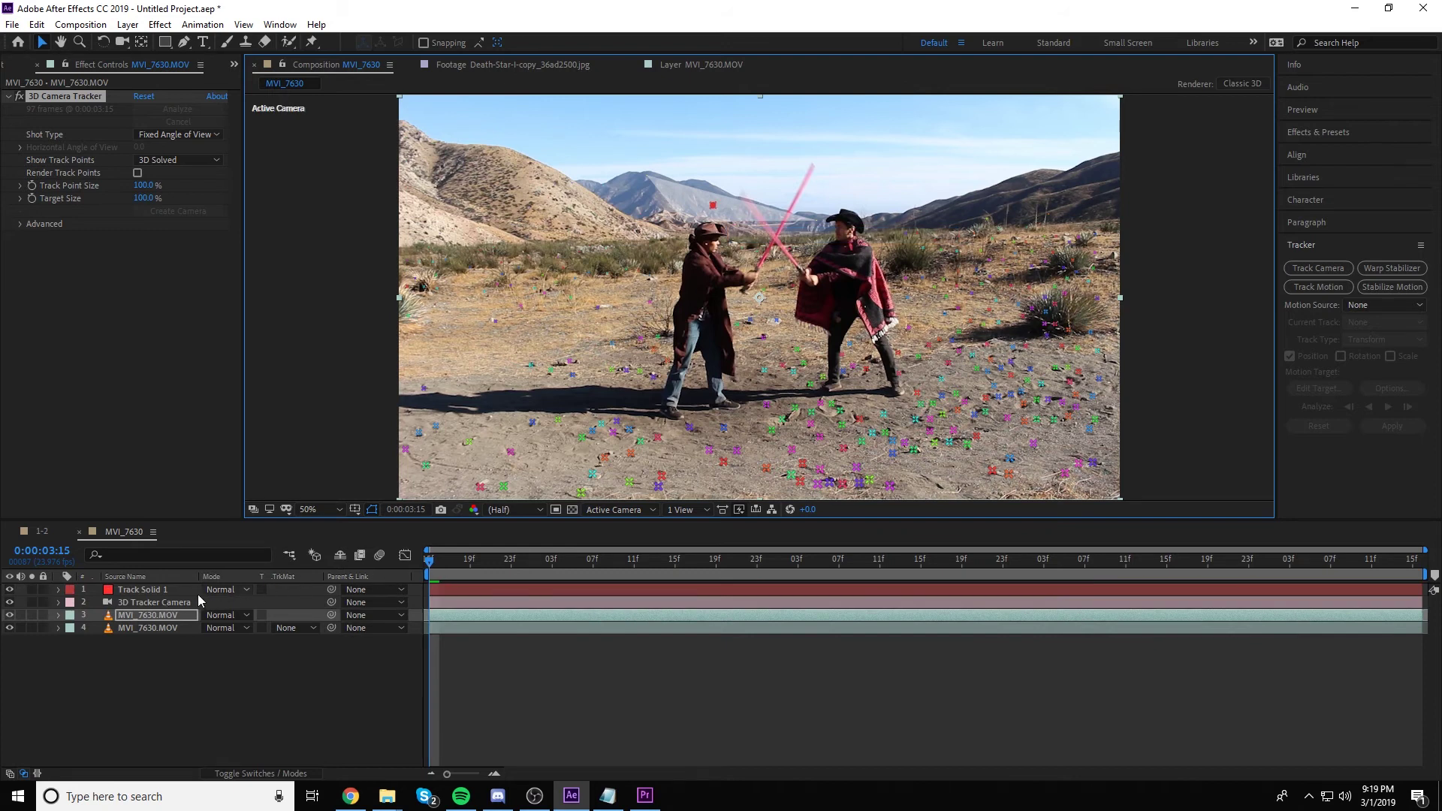
Step: Scale Track Solid 1 up to 790%
{"action": "left_click", "coordinate": [145, 590]}
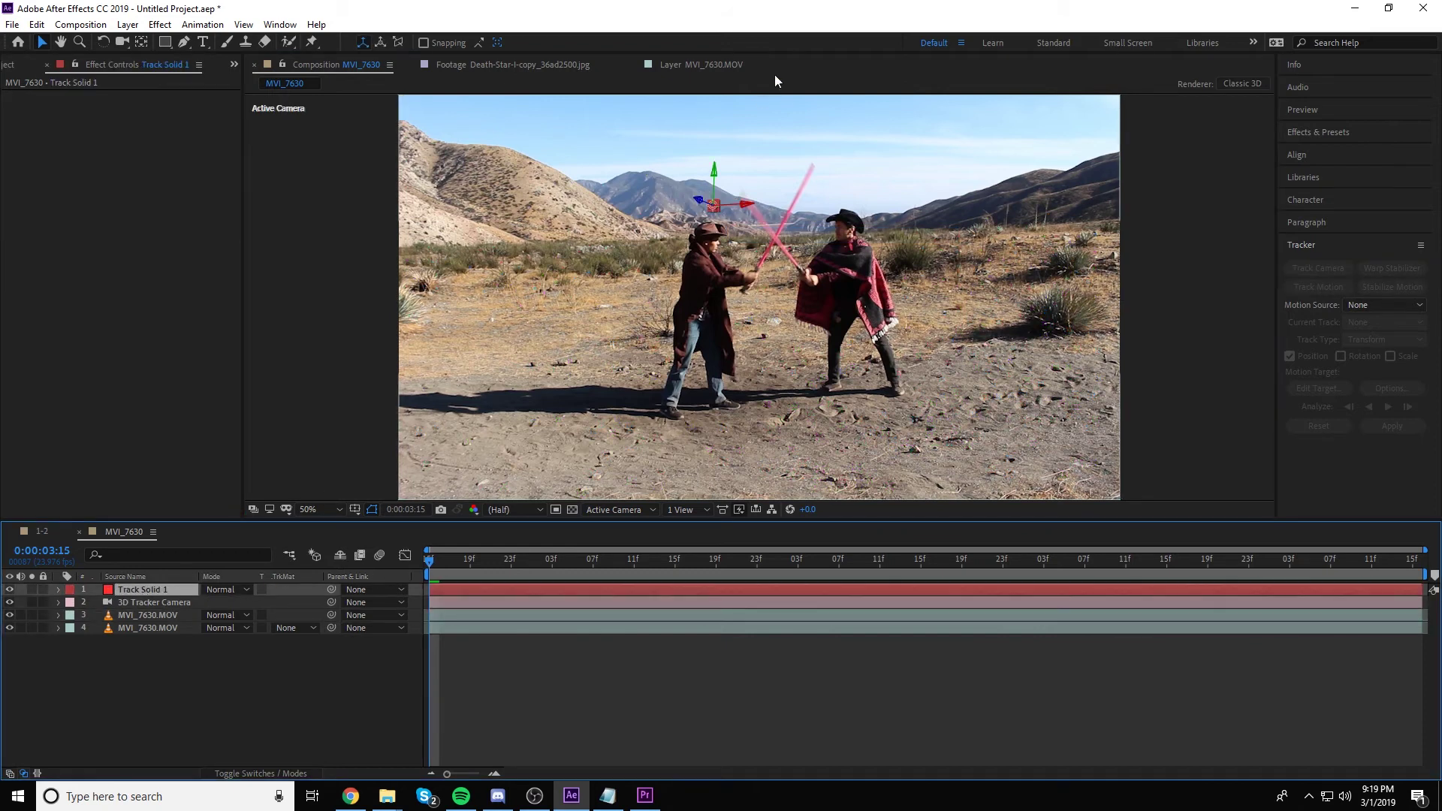
{"action": "key", "text": "s"}
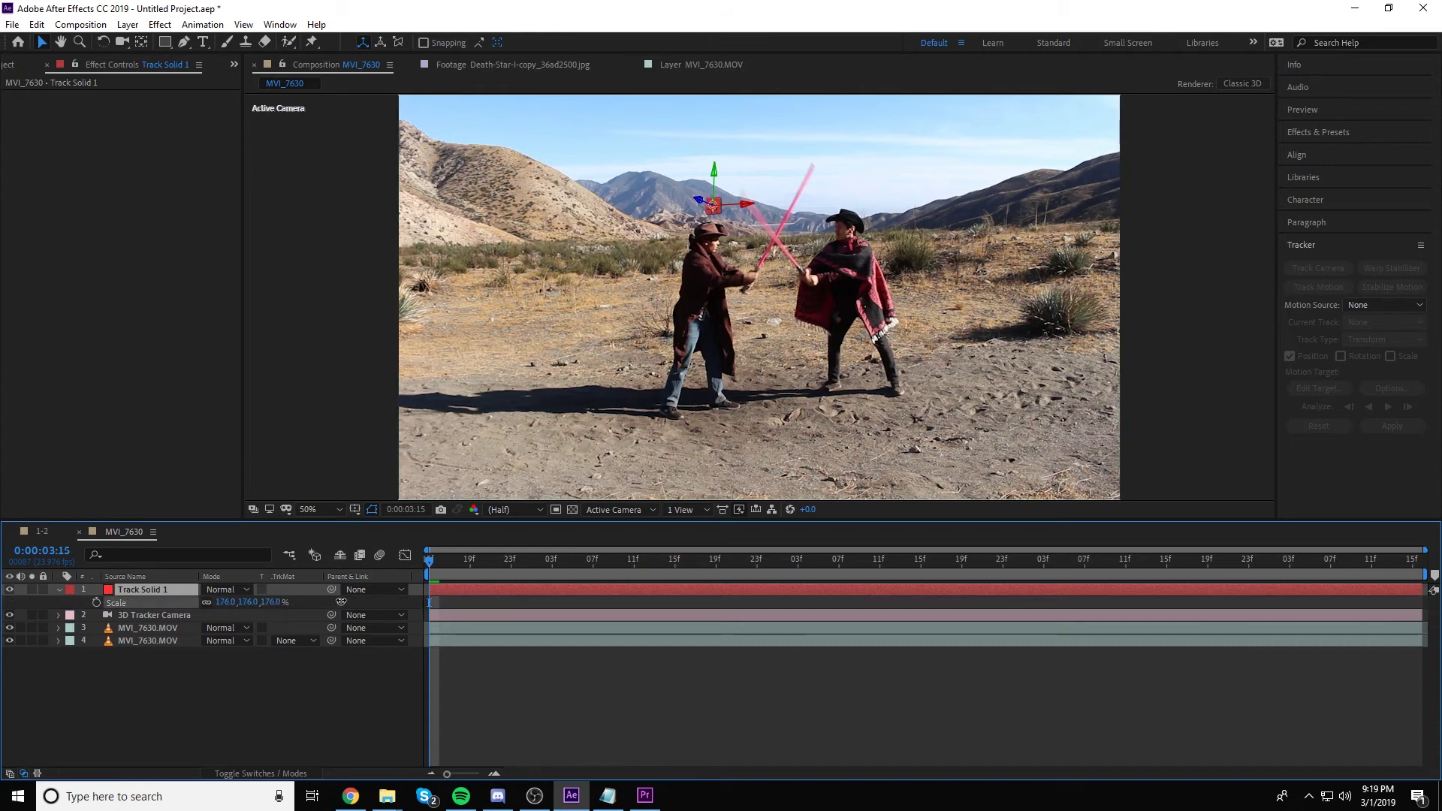
{"action": "left_click_drag", "start_coordinate": [248, 602], "coordinate": [765, 582]}
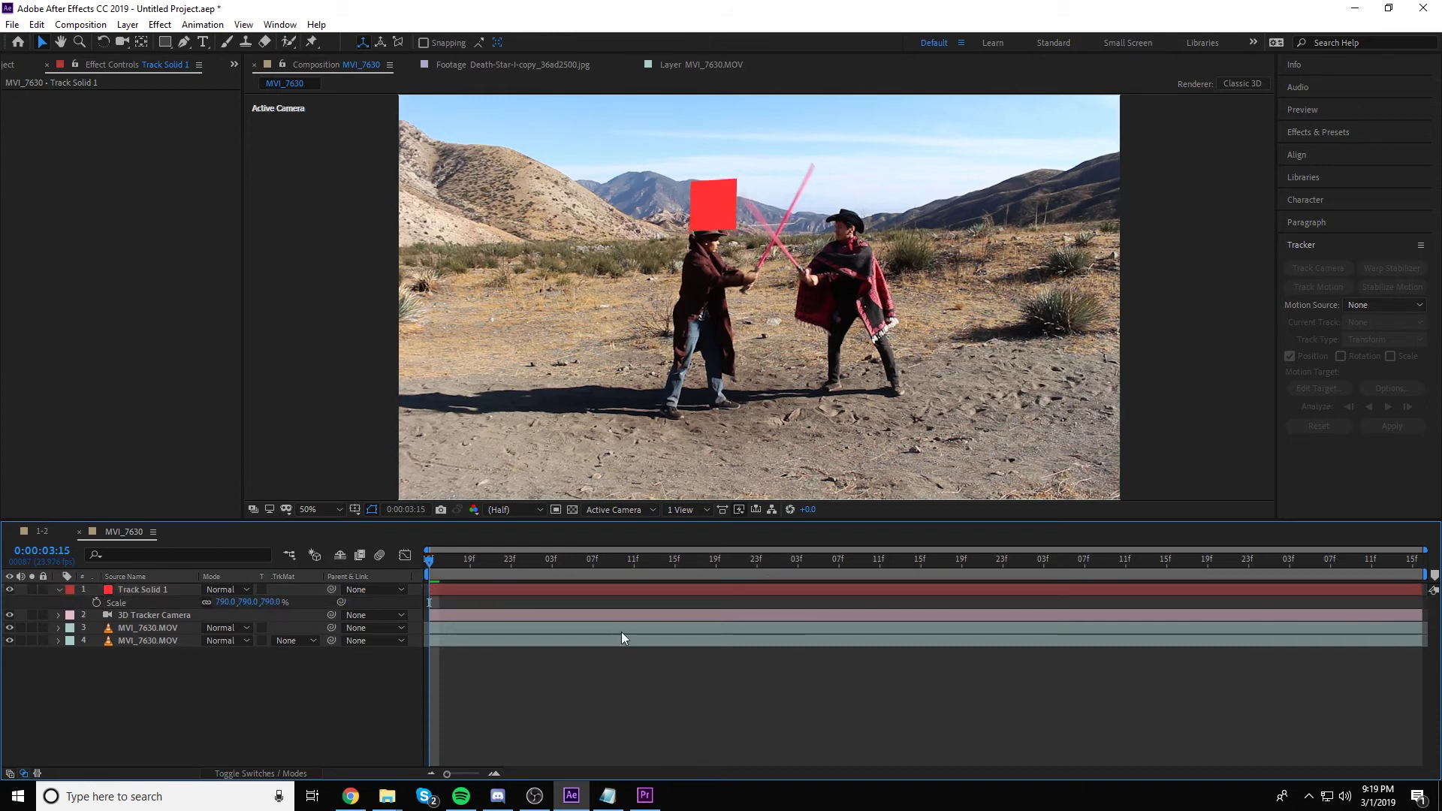
Step: Move the red track solid up and right into the sky above the swords, and play the shot to check its tracking
{"action": "left_click", "coordinate": [717, 210]}
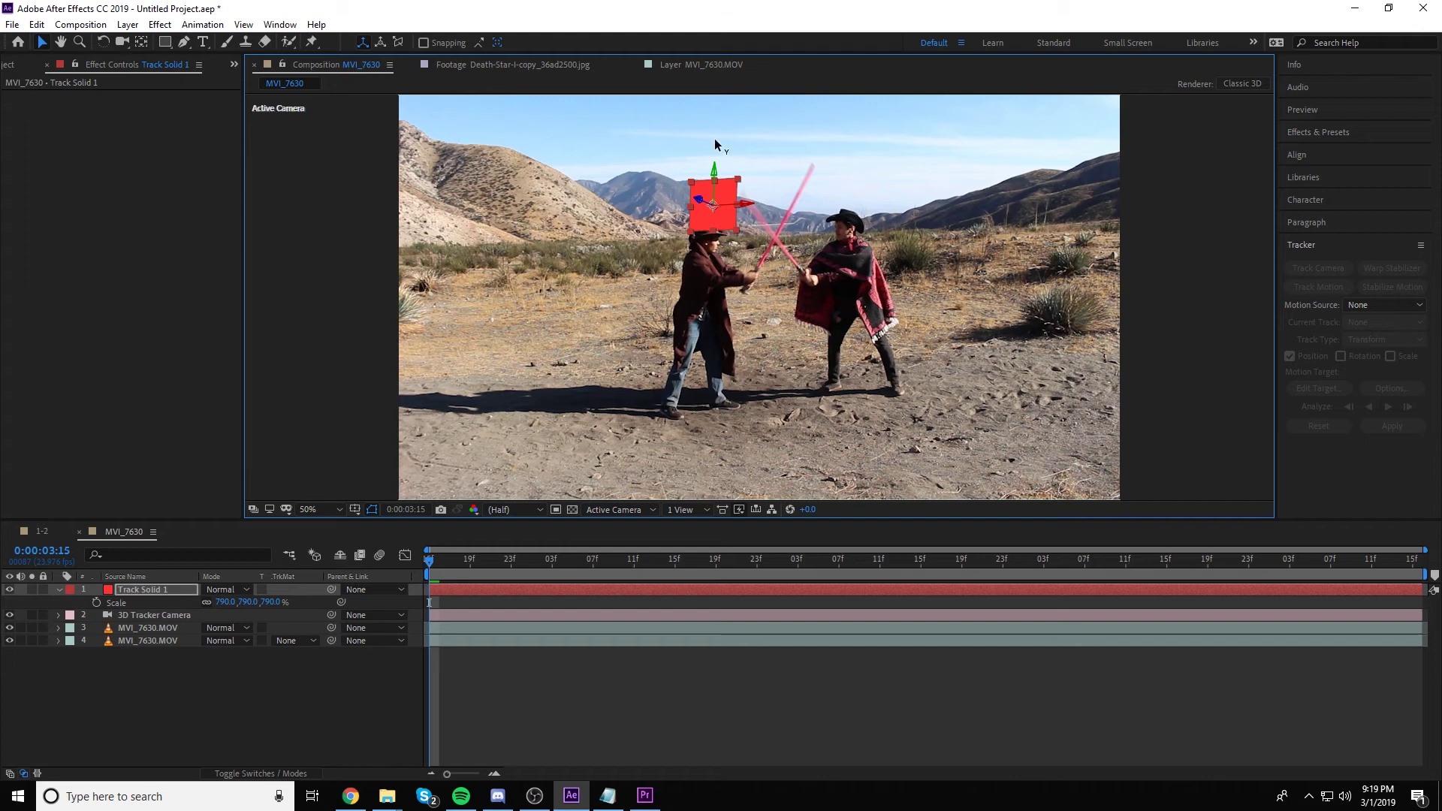
{"action": "left_click_drag", "start_coordinate": [714, 173], "coordinate": [718, 214]}
{"action": "left_click_drag", "start_coordinate": [714, 194], "coordinate": [794, 4]}
{"action": "key", "text": "shift+Up"}
{"action": "key", "text": "shift+Right"}
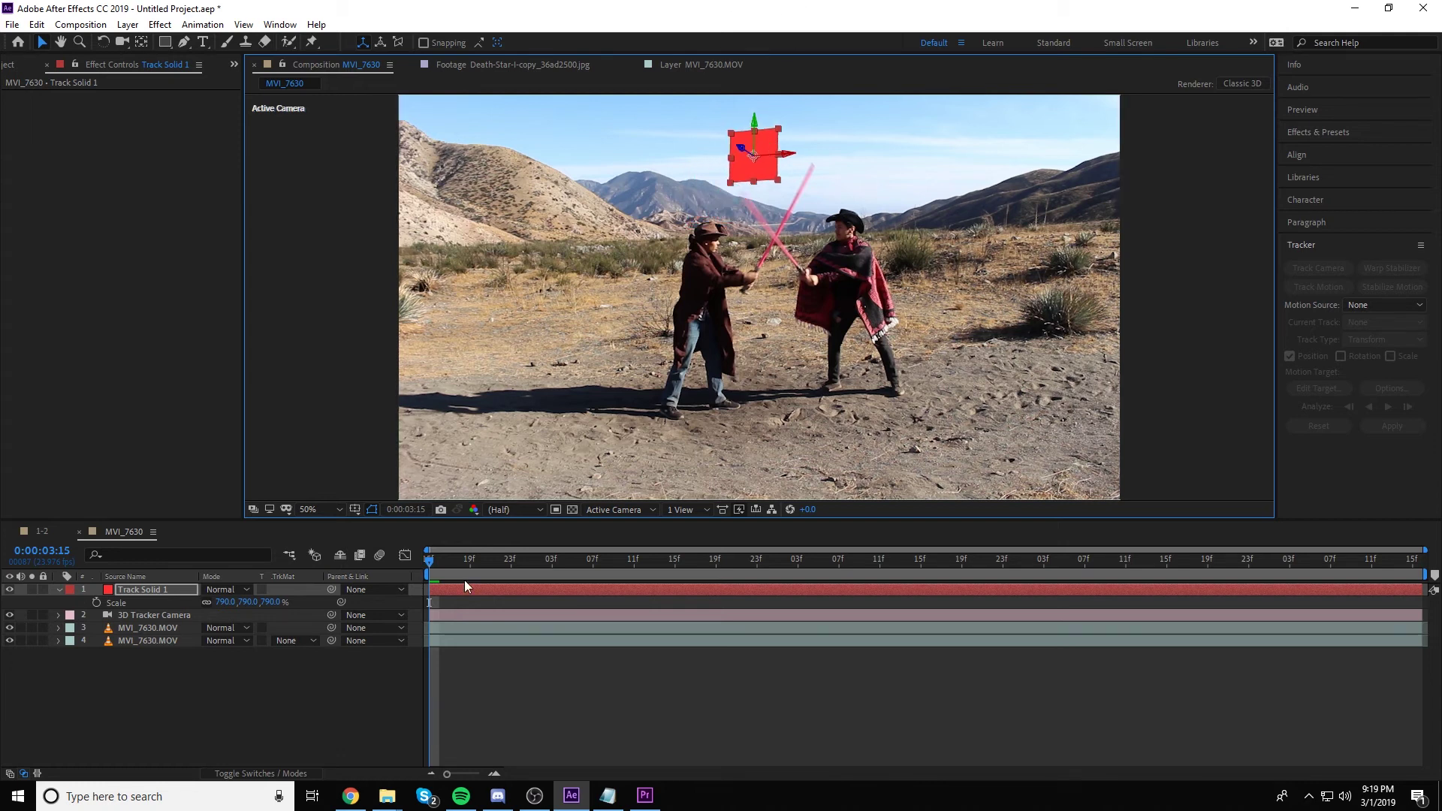
{"action": "key", "text": "space"}
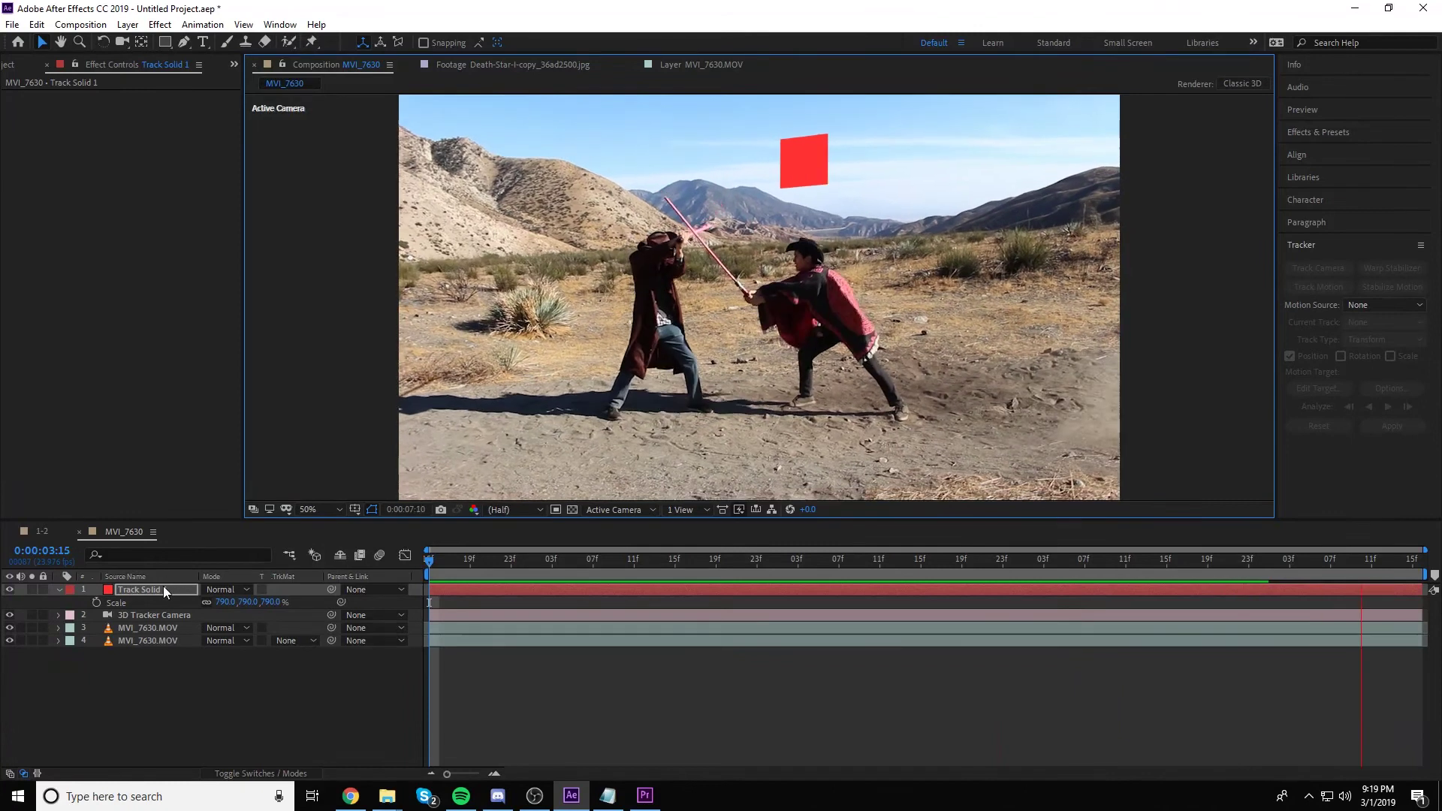
{"action": "left_click", "coordinate": [163, 587]}
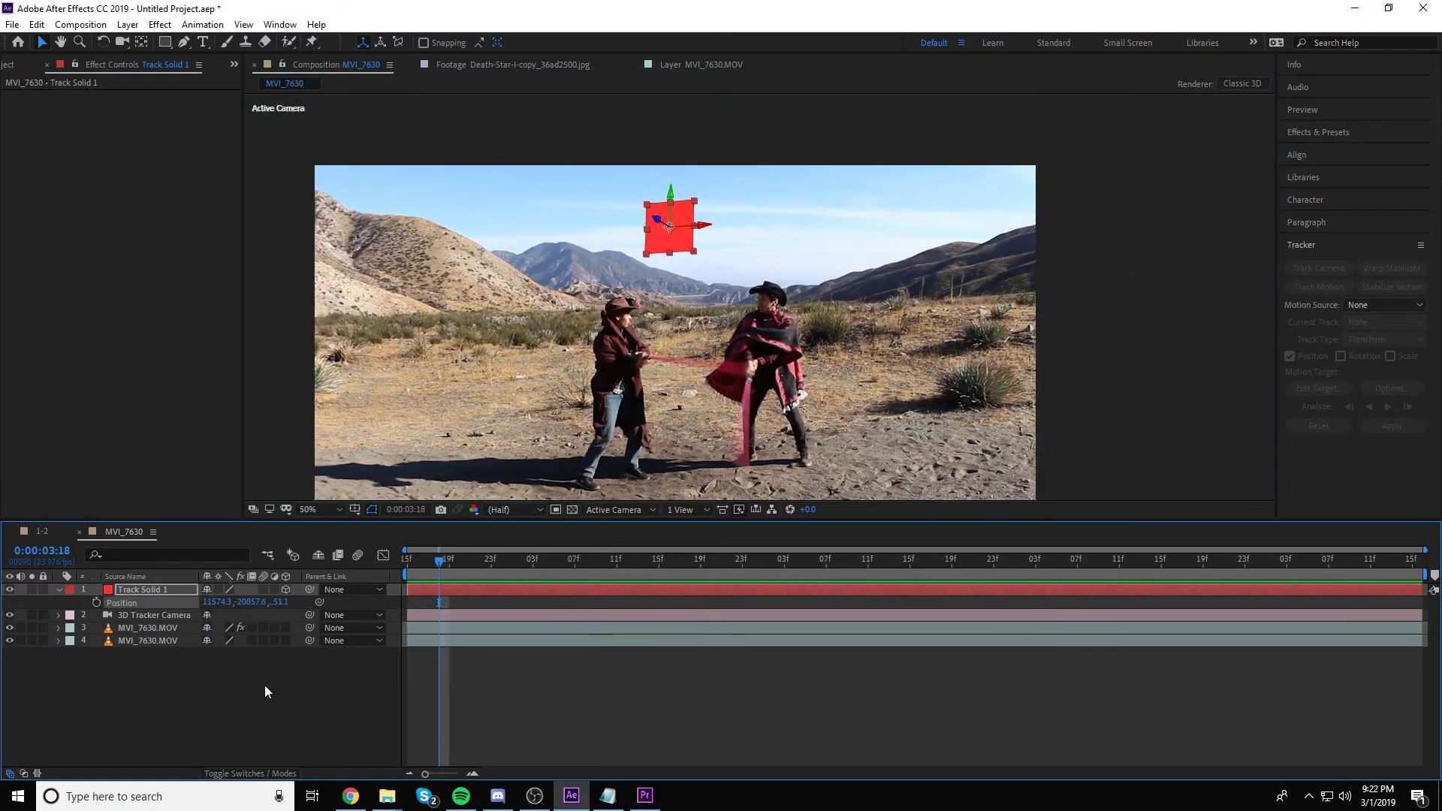
Step: Copy the masked Death Star layer from composition 1-2 and paste it at the top of the MVI_7630 composition
{"action": "left_click", "coordinate": [264, 685]}
{"action": "left_click", "coordinate": [156, 587]}
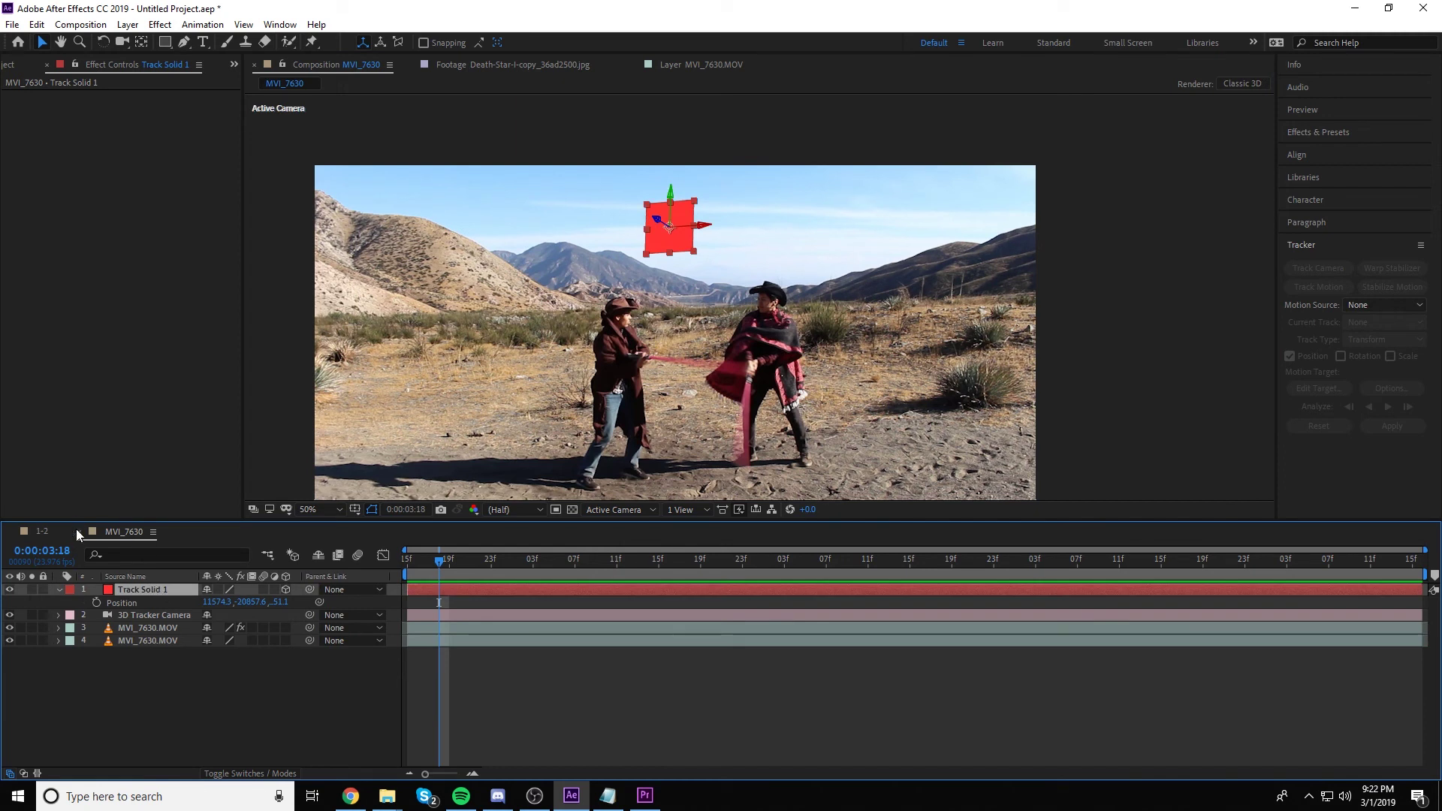
{"action": "left_click", "coordinate": [33, 537]}
{"action": "right_click", "coordinate": [150, 665]}
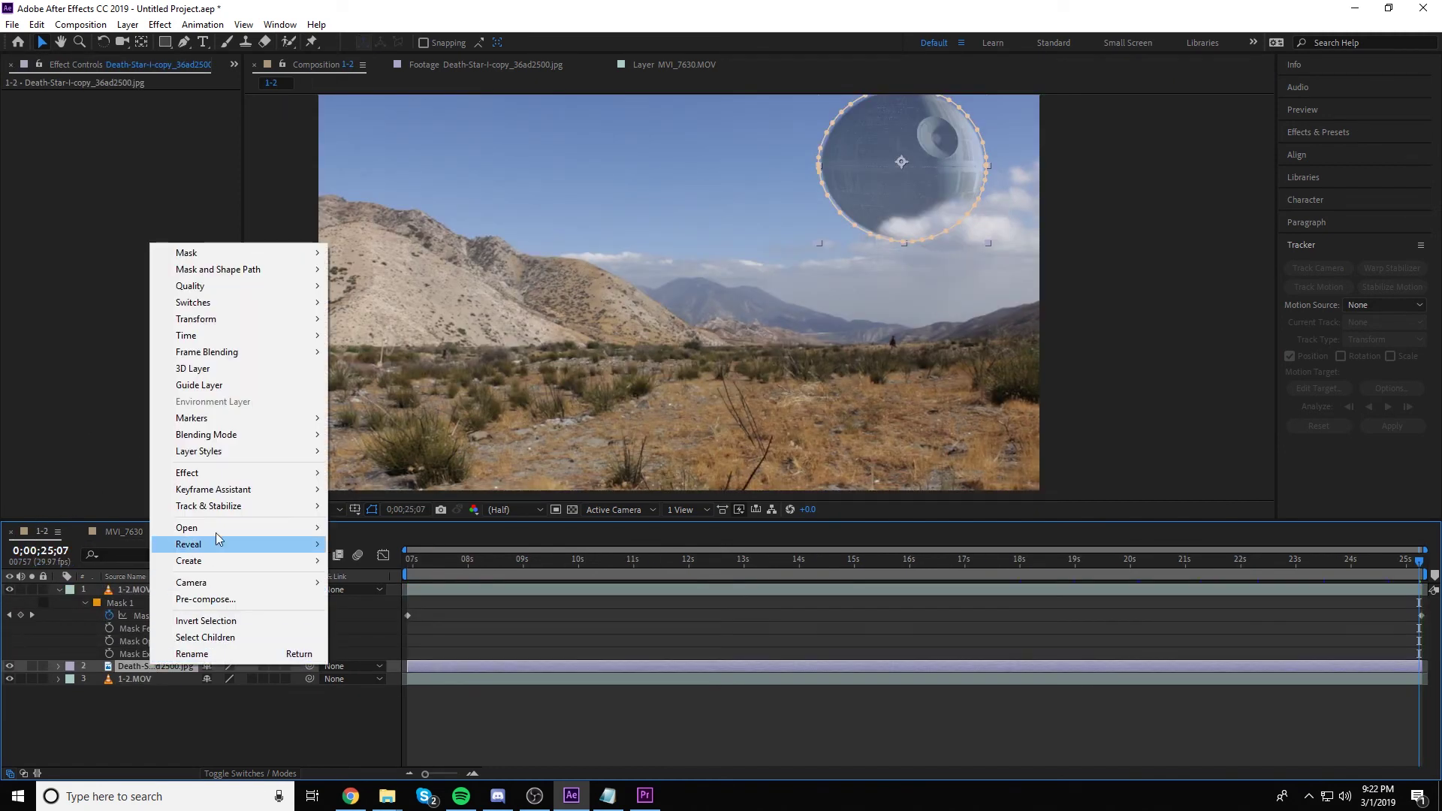
{"action": "left_click", "coordinate": [127, 720]}
{"action": "left_click", "coordinate": [132, 666]}
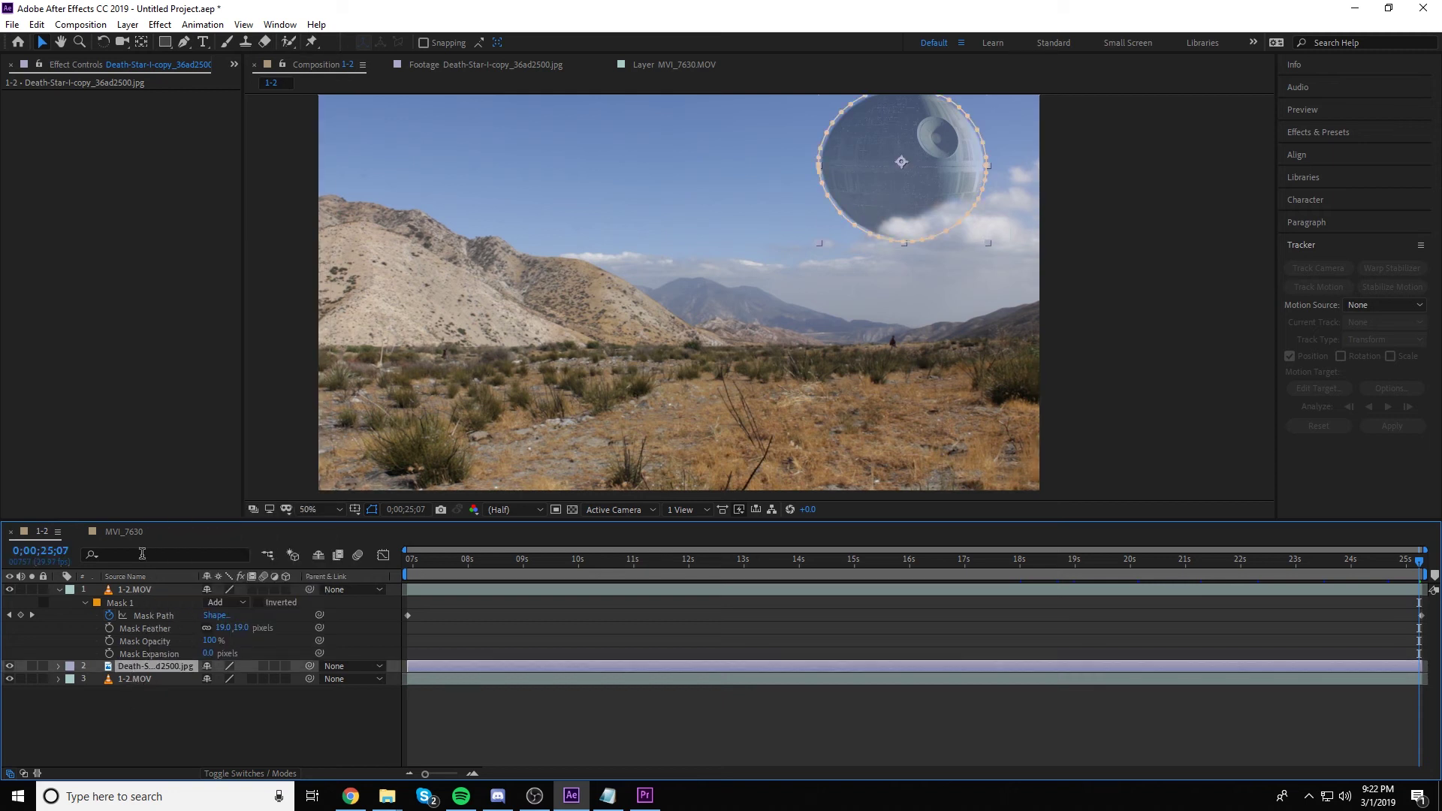
{"action": "left_click", "coordinate": [144, 530]}
{"action": "right_click", "coordinate": [176, 701]}
{"action": "left_click", "coordinate": [139, 686]}
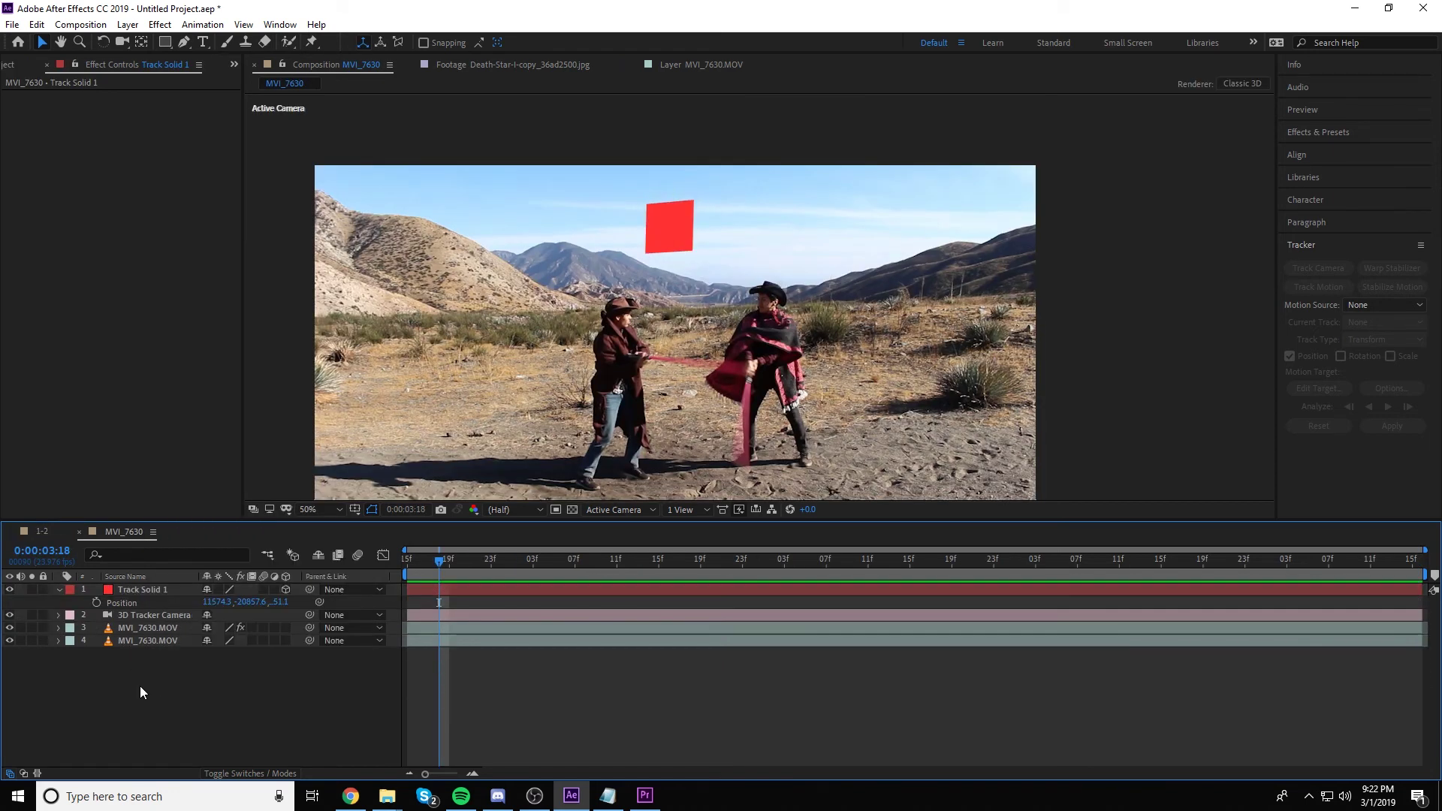
{"action": "key", "text": "ctrl+v"}
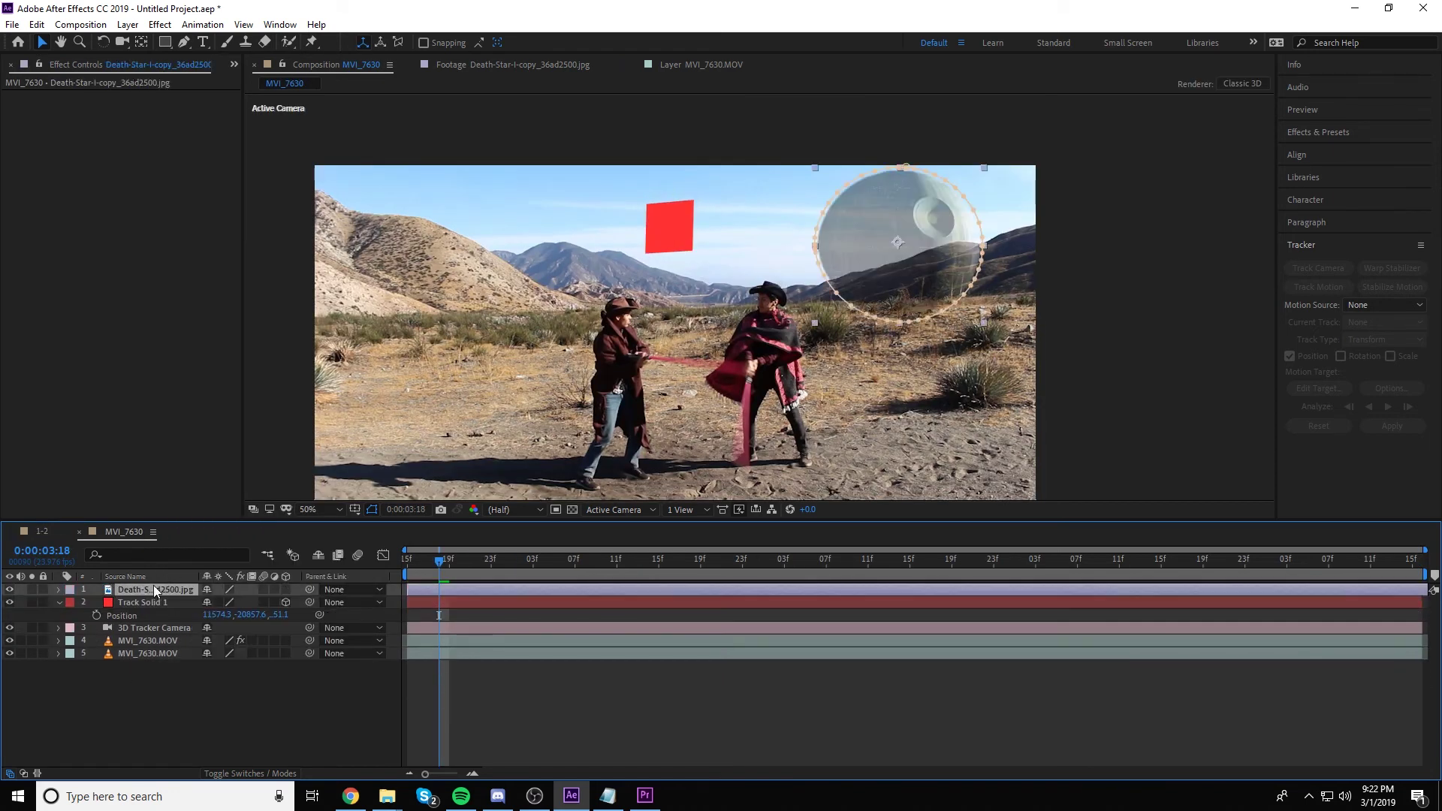
Step: Make the Death Star layer 3D and copy Track Solid 1's position onto it
{"action": "left_click", "coordinate": [286, 589]}
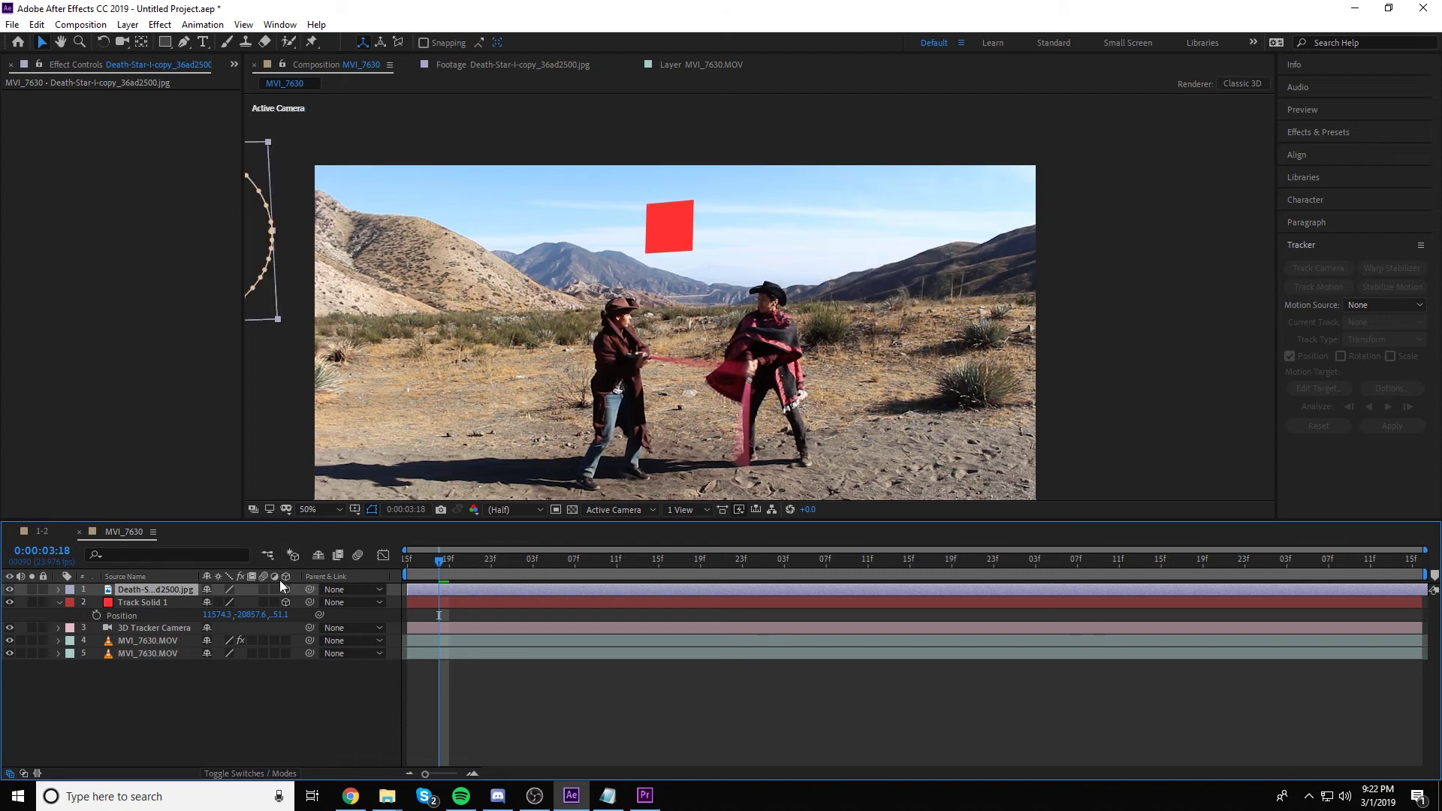
{"action": "left_click", "coordinate": [59, 589]}
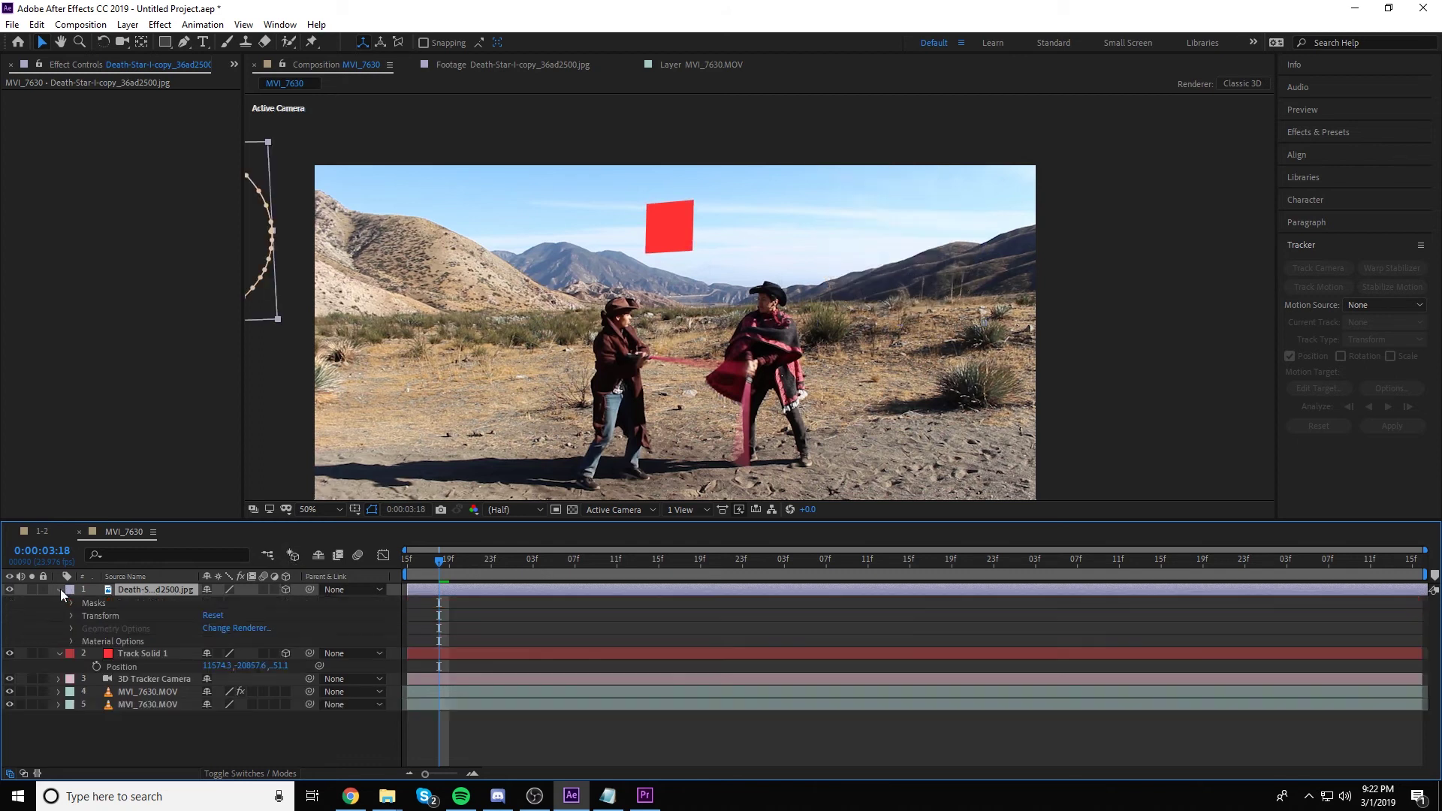
{"action": "left_click", "coordinate": [59, 590]}
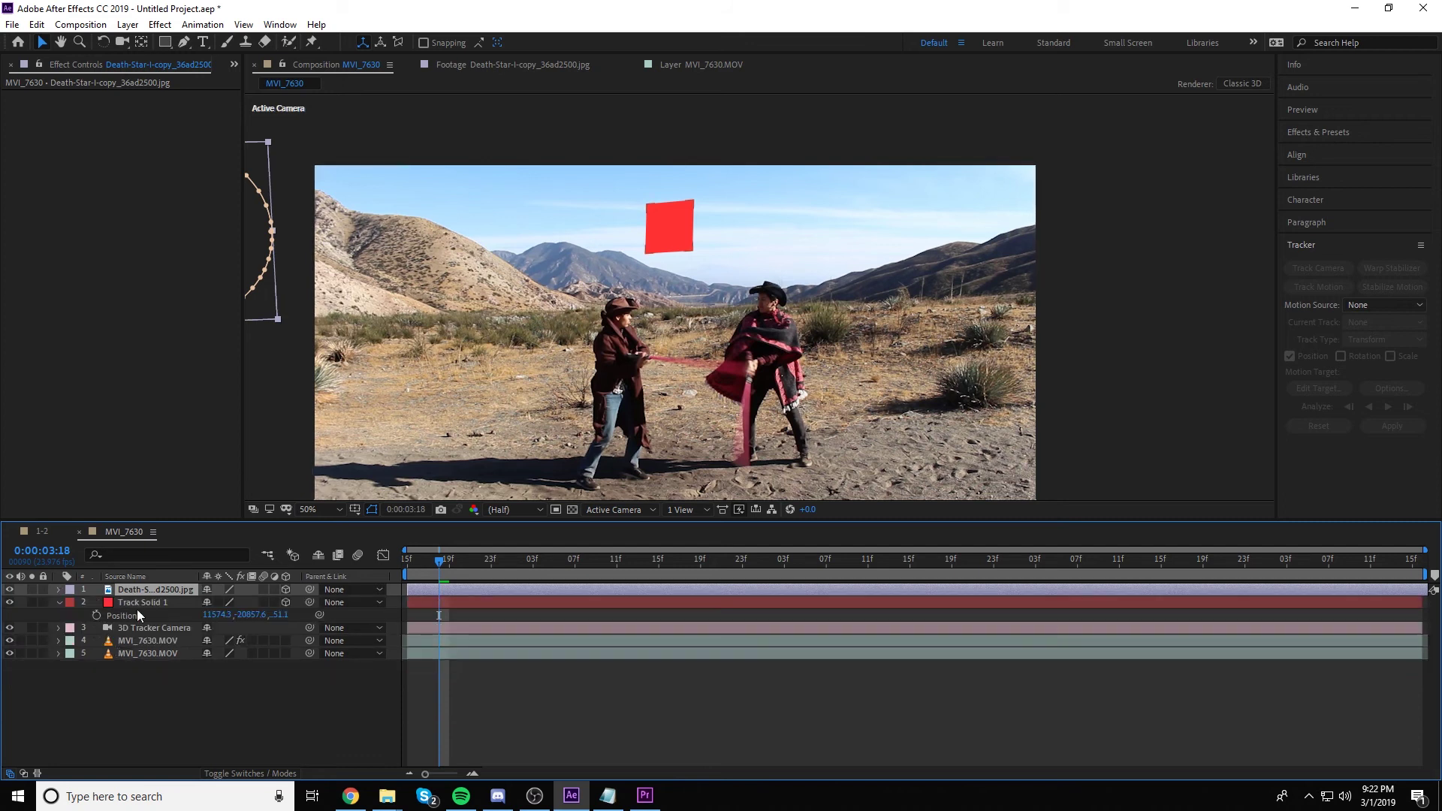
{"action": "left_click", "coordinate": [138, 602]}
{"action": "key", "text": "Return"}
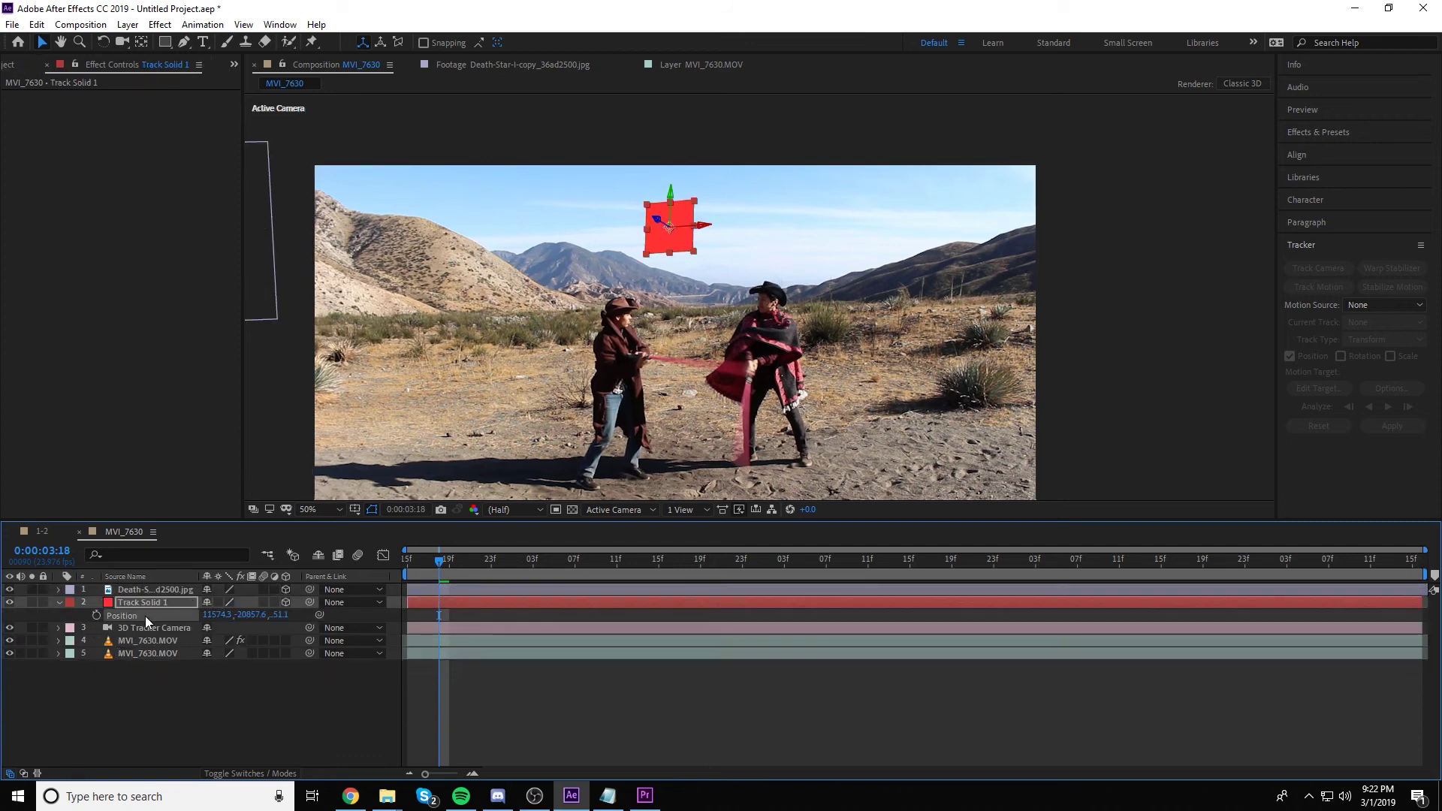
{"action": "left_click", "coordinate": [125, 592]}
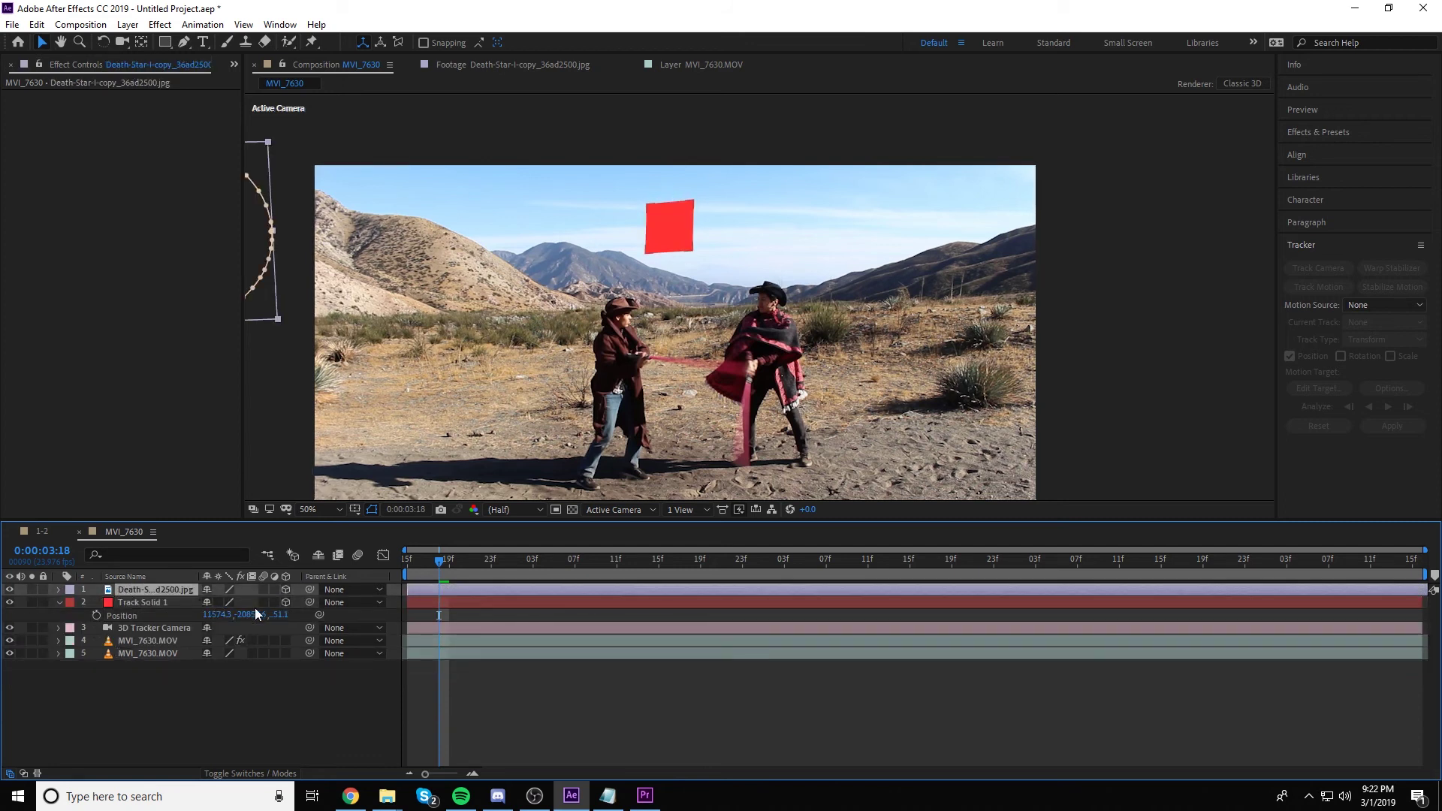
{"action": "key", "text": "Return"}
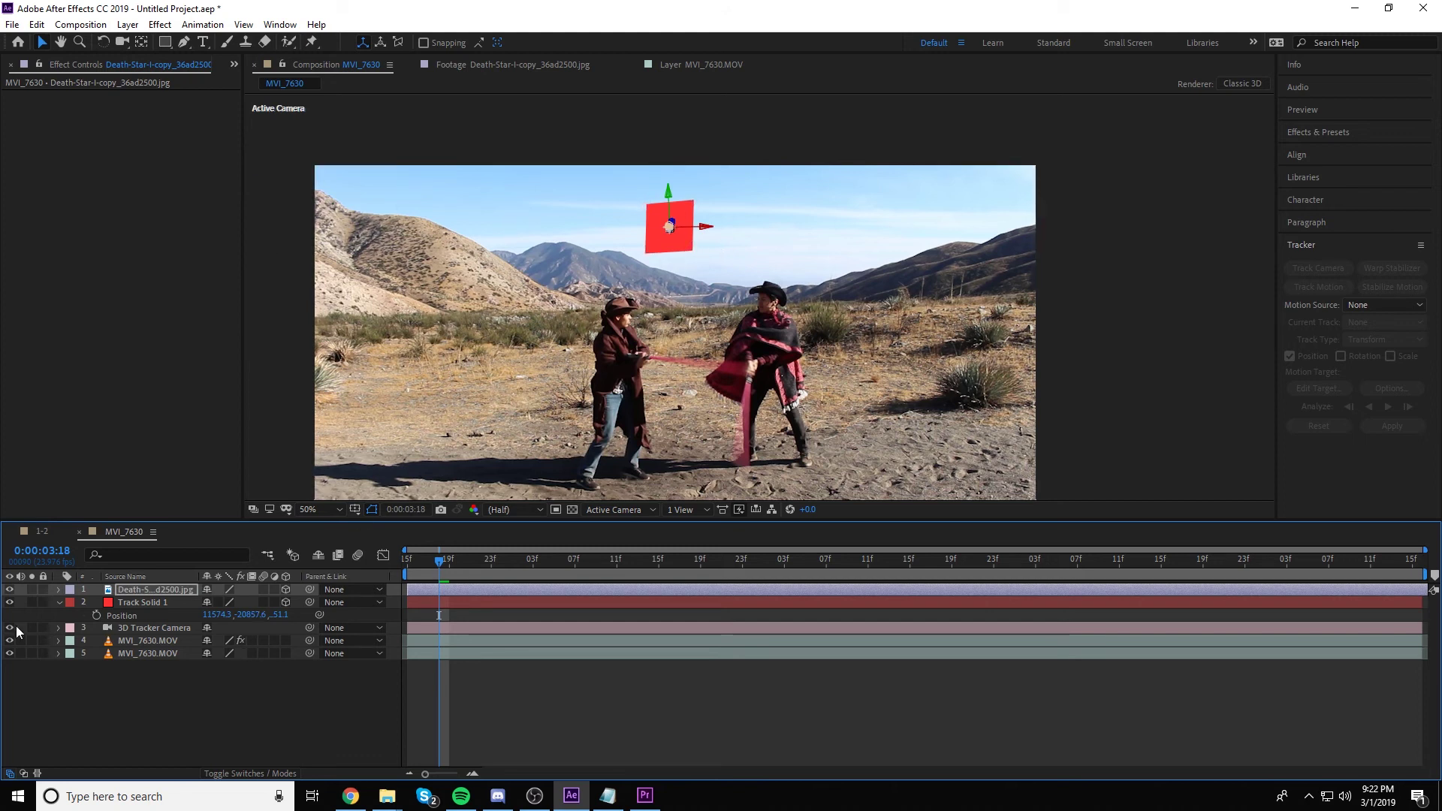
Step: Hide Track Solid 1 and scale the tiny Death Star layer up to 1974.5%
{"action": "left_click", "coordinate": [10, 602]}
{"action": "left_click", "coordinate": [394, 700]}
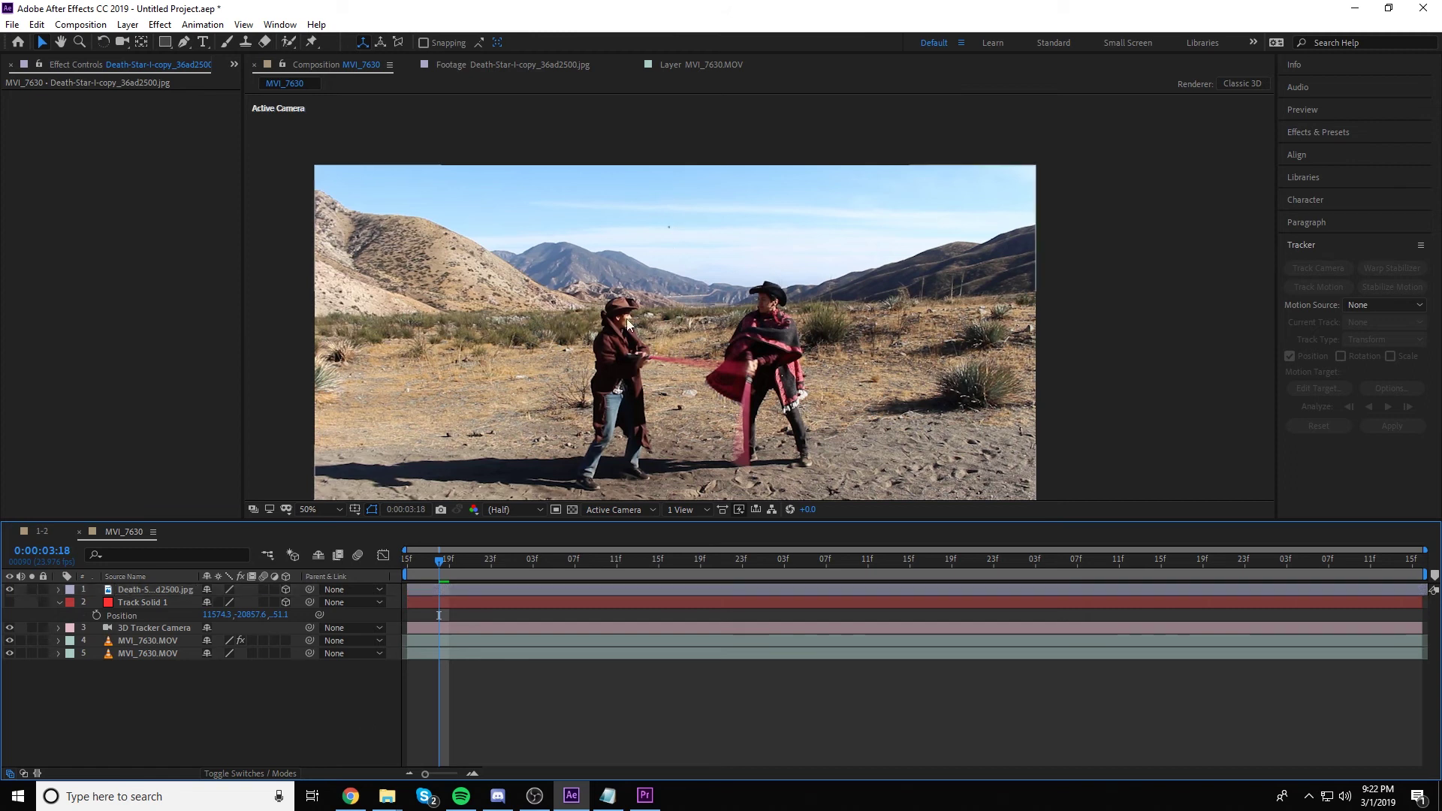
{"action": "scroll", "coordinate": [669, 227], "scroll_direction": "up", "scroll_amount": 4}
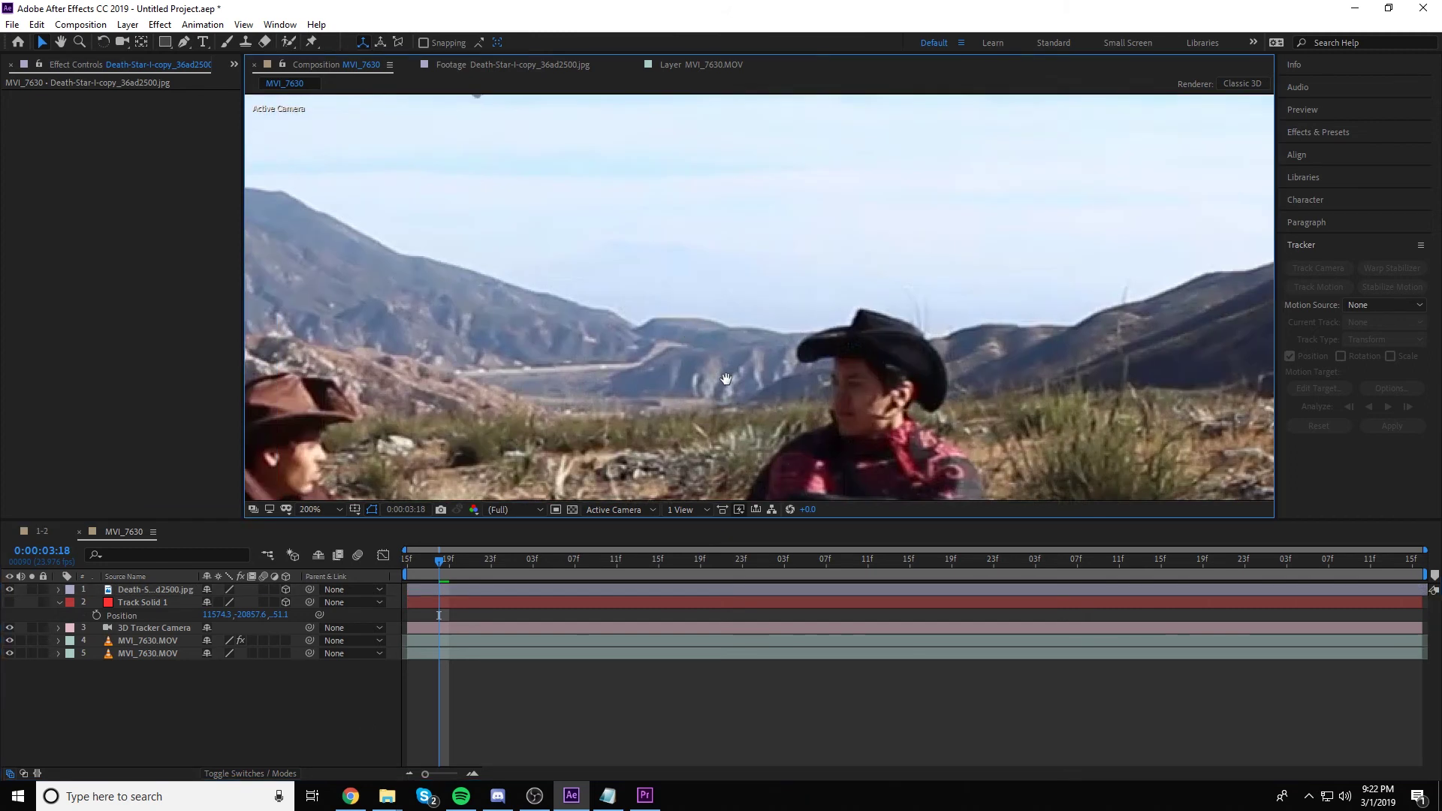
{"action": "scroll", "coordinate": [654, 343], "scroll_direction": "up", "scroll_amount": 4}
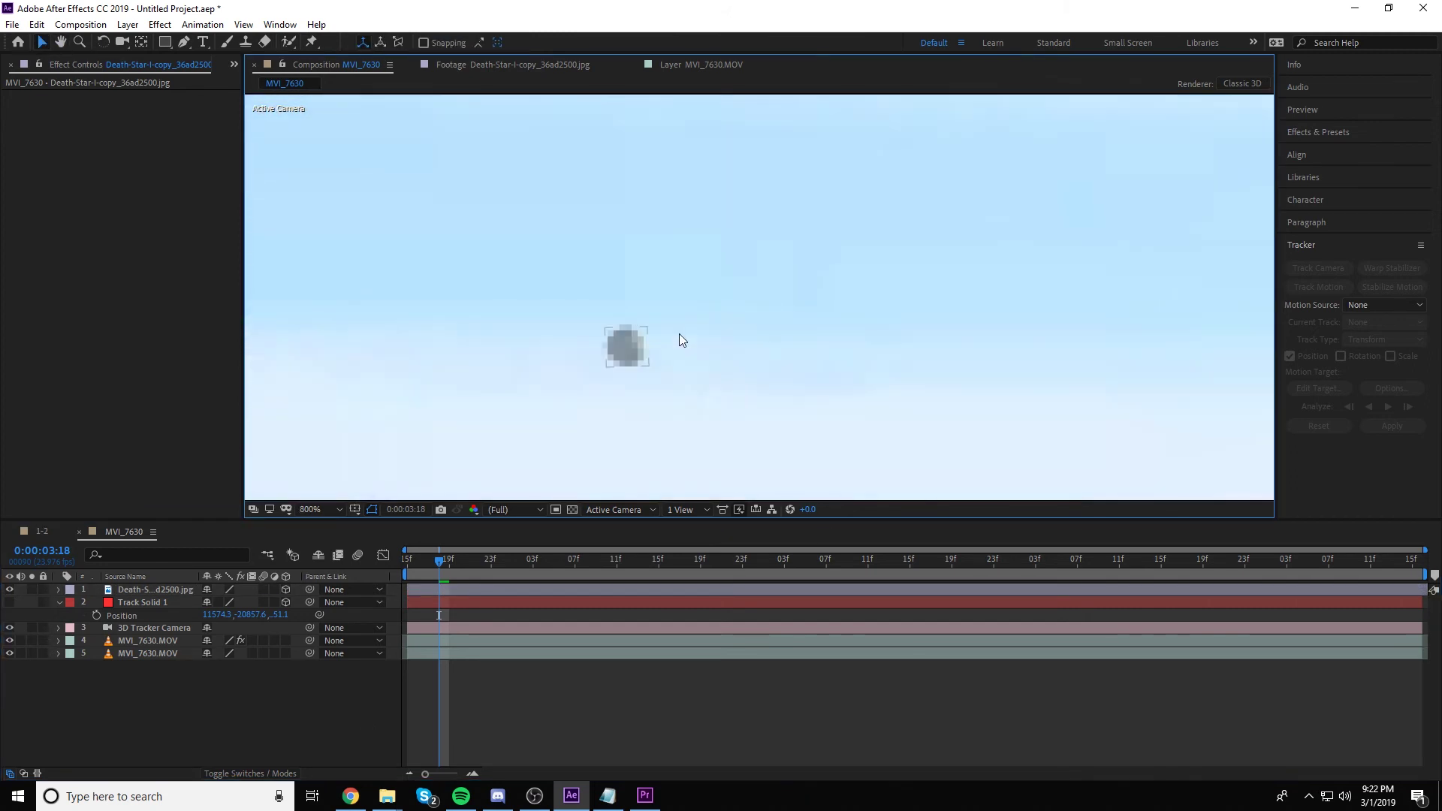
{"action": "left_click", "coordinate": [631, 341]}
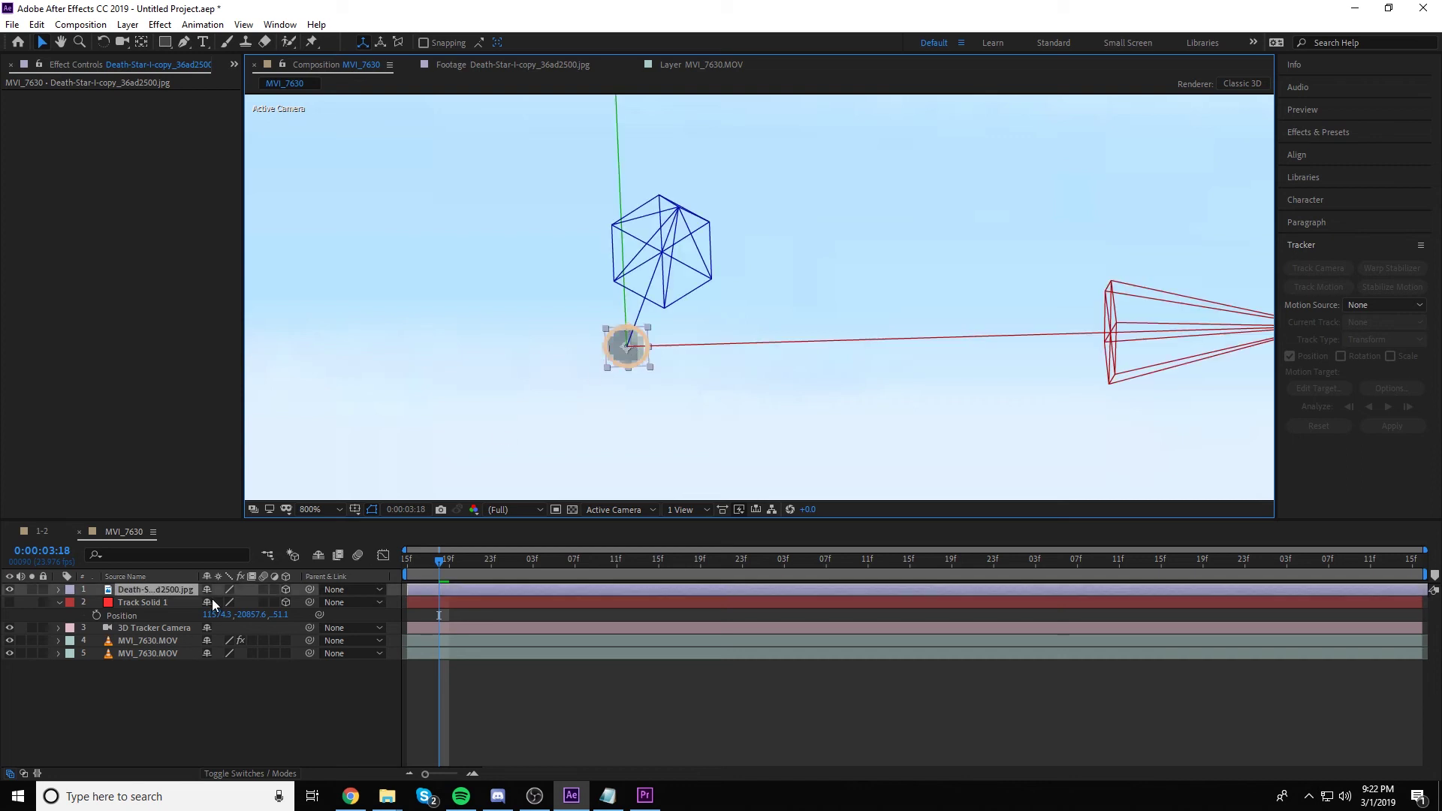
{"action": "key", "text": "s"}
{"action": "left_click_drag", "start_coordinate": [225, 602], "coordinate": [839, 458]}
{"action": "scroll", "coordinate": [759, 346], "scroll_direction": "down", "scroll_amount": 8}
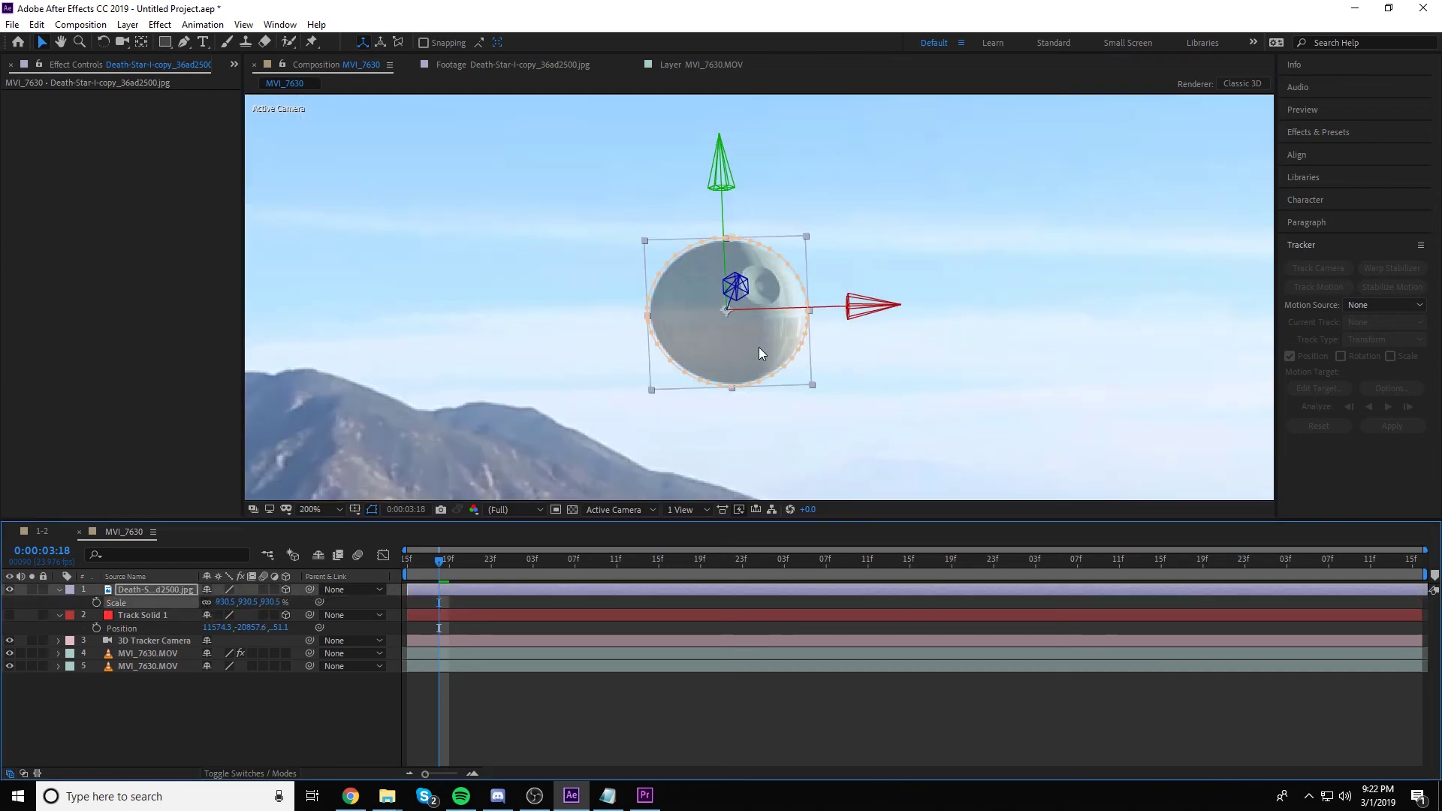
{"action": "left_click_drag", "start_coordinate": [265, 608], "coordinate": [820, 678]}
Step: Play the shot from 0:00:03:15 to check how the enlarged Death Star tracks with the moving camera
{"action": "left_click_drag", "start_coordinate": [443, 561], "coordinate": [391, 575]}
{"action": "left_click", "coordinate": [294, 717]}
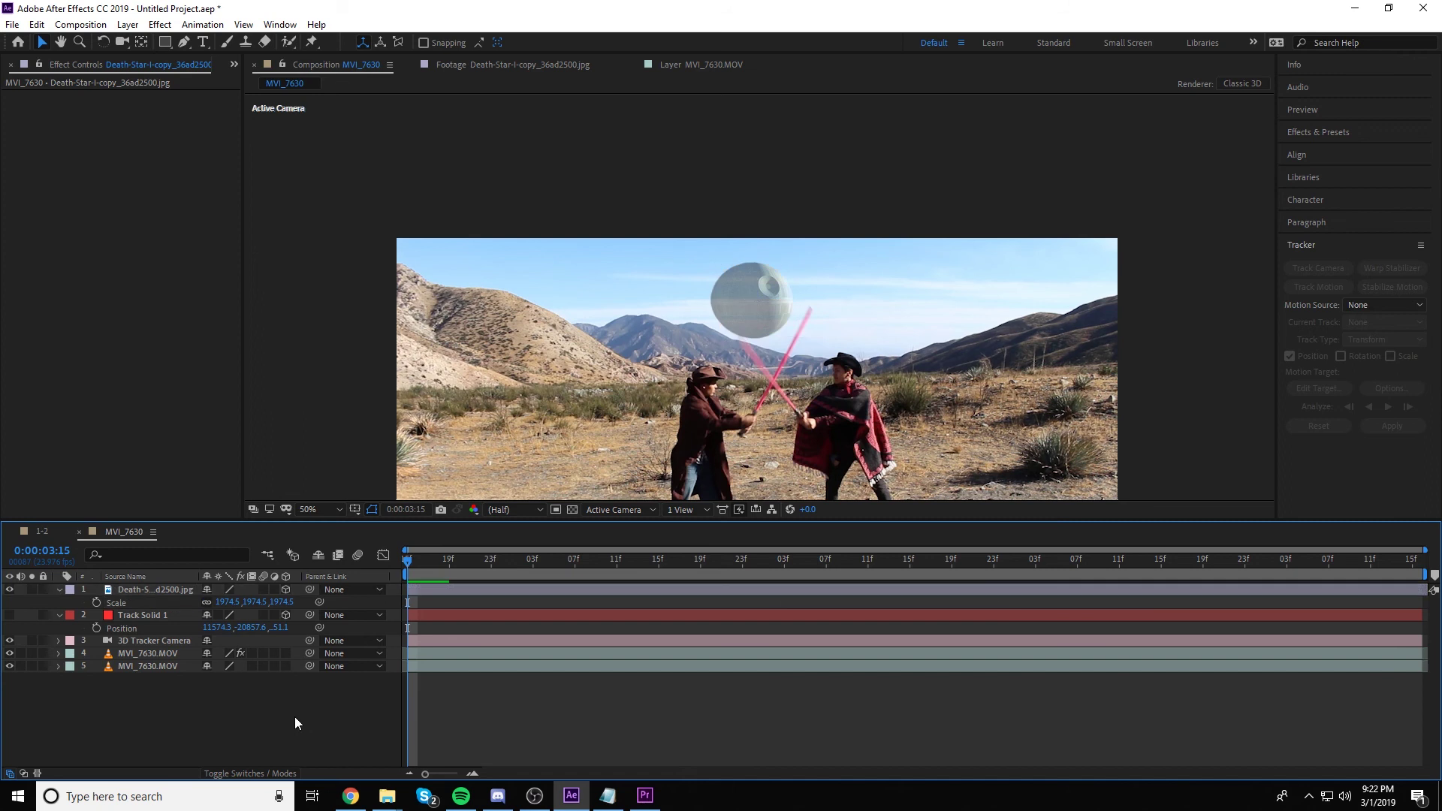
{"action": "key", "text": "space"}
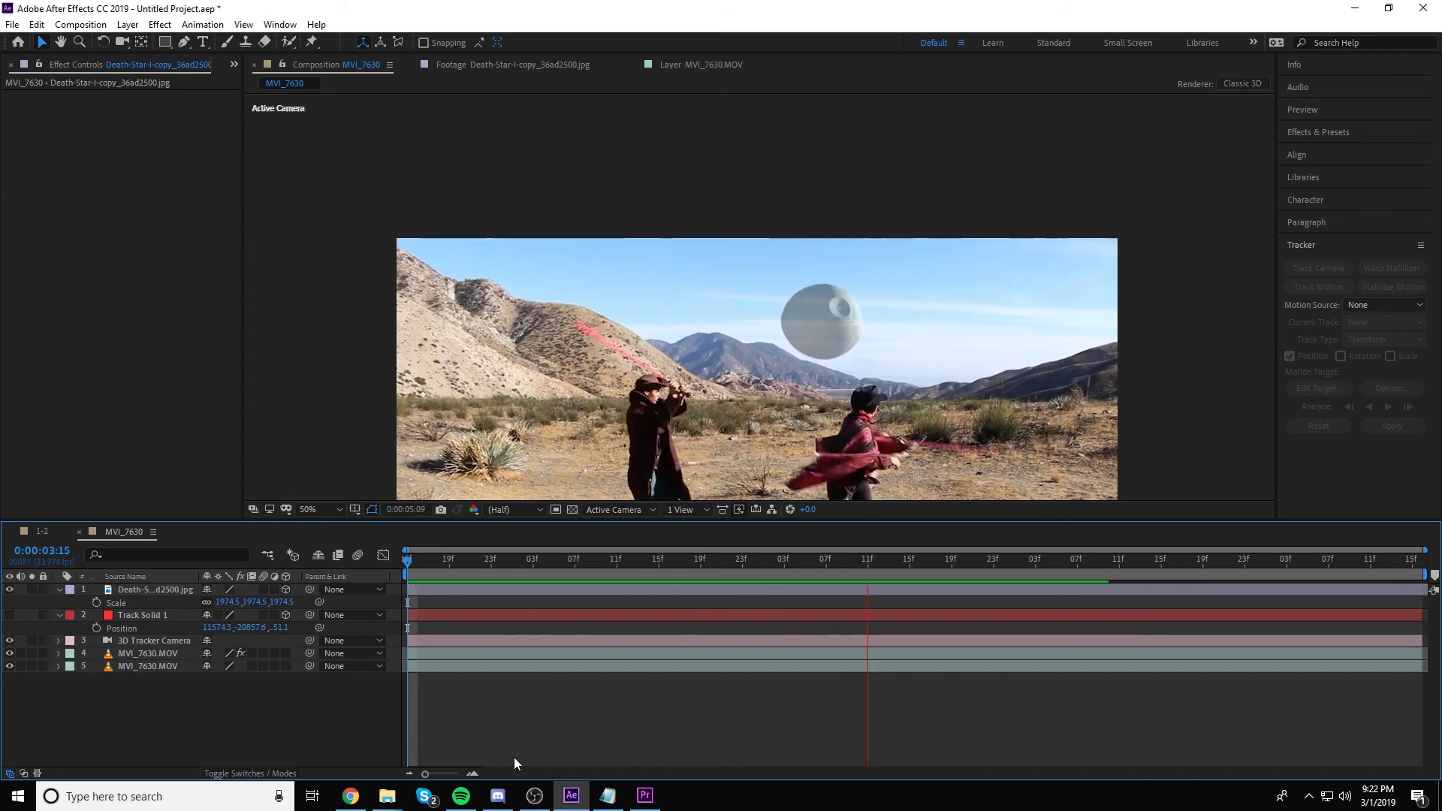
{"action": "key", "text": "h"}
{"action": "left_click_drag", "start_coordinate": [892, 431], "coordinate": [834, 302]}
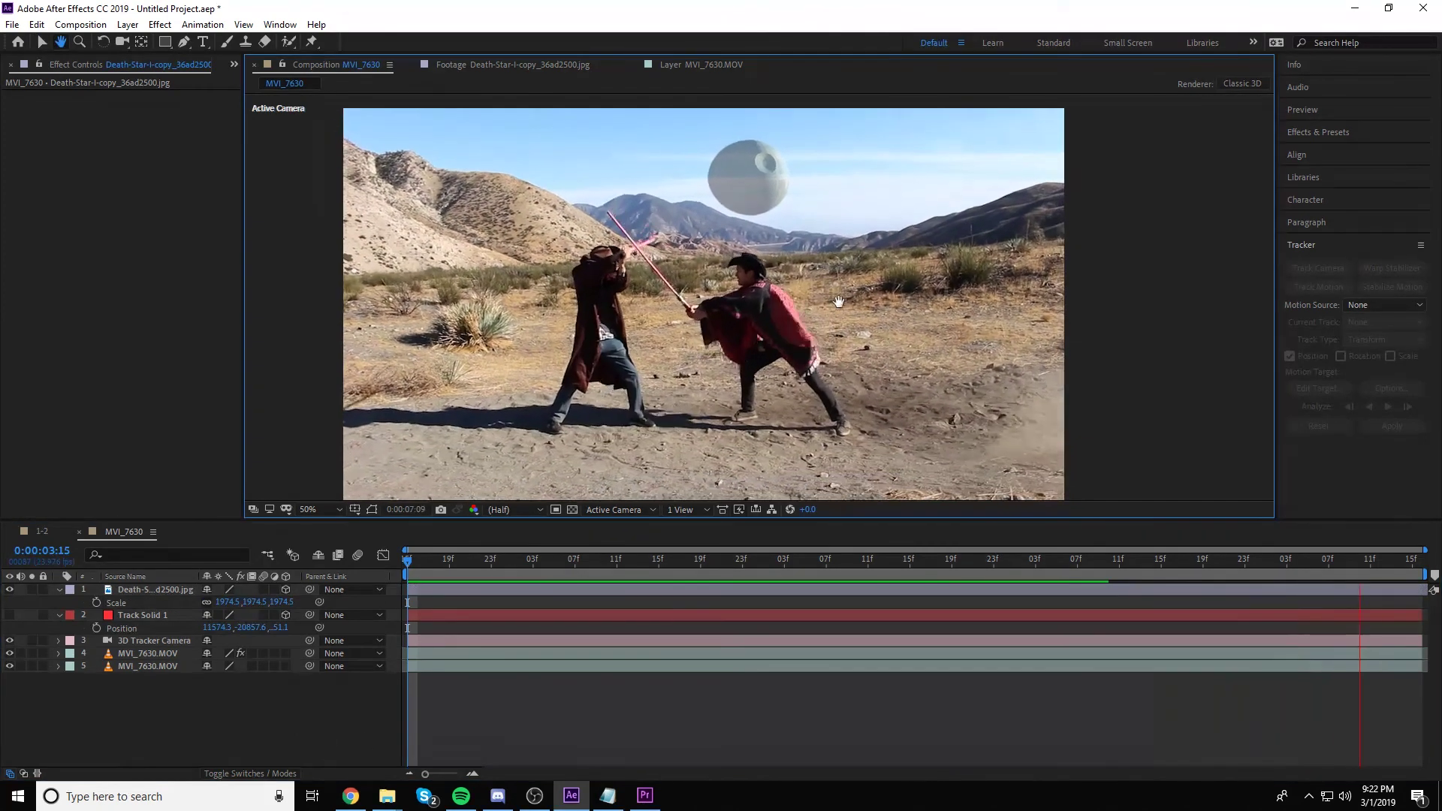
{"action": "key", "text": "v"}
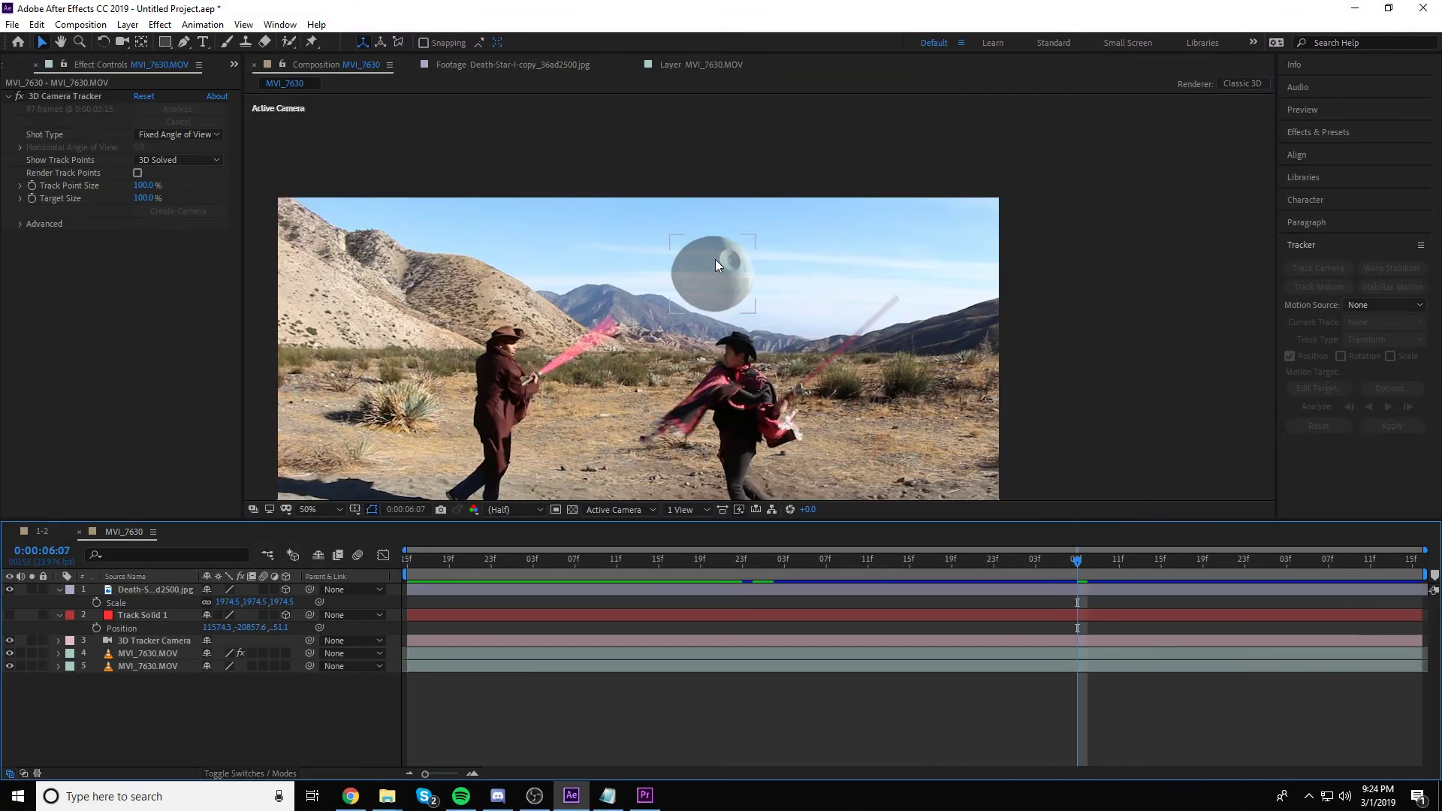
Step: Move the Death Star higher into the sky near the frame's upper edge, play the shot, and return to 0:00:03:15
{"action": "left_click", "coordinate": [711, 252]}
{"action": "mouse_move", "coordinate": [708, 245]}
{"action": "left_mouse_down"}
{"action": "mouse_move", "coordinate": [652, 223]}
{"action": "mouse_move", "coordinate": [713, 228]}
{"action": "left_mouse_up"}
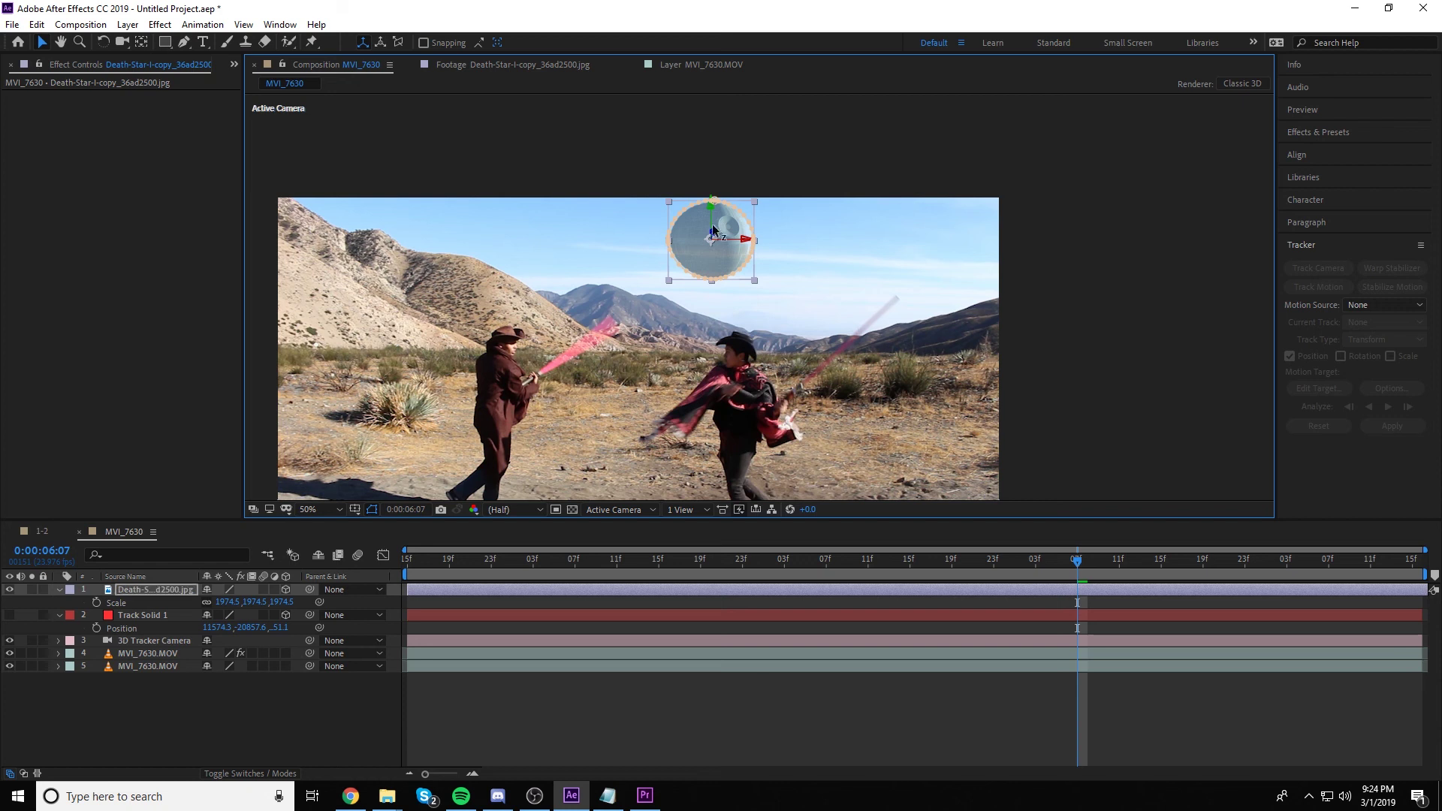
{"action": "left_click", "coordinate": [780, 294]}
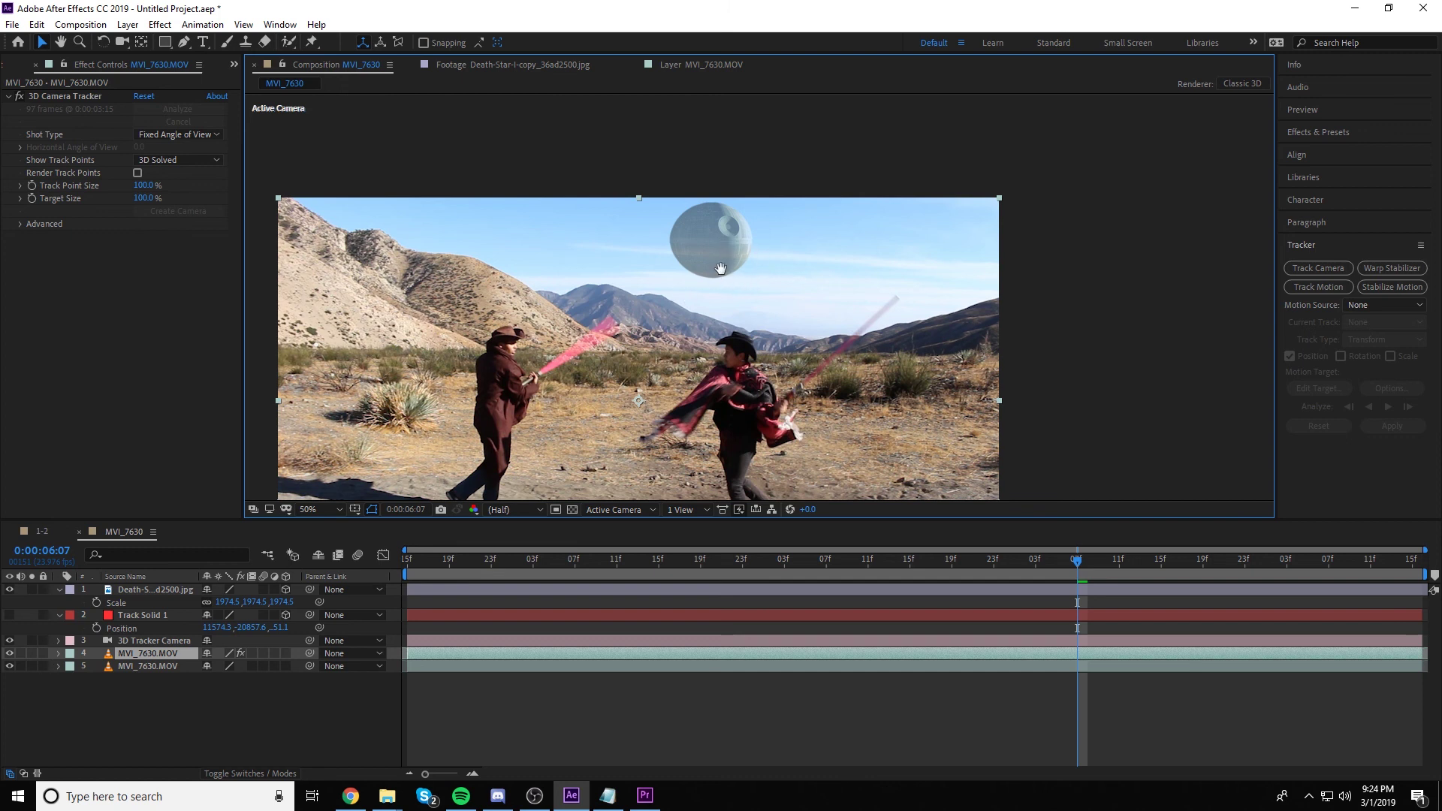
{"action": "key", "text": "space"}
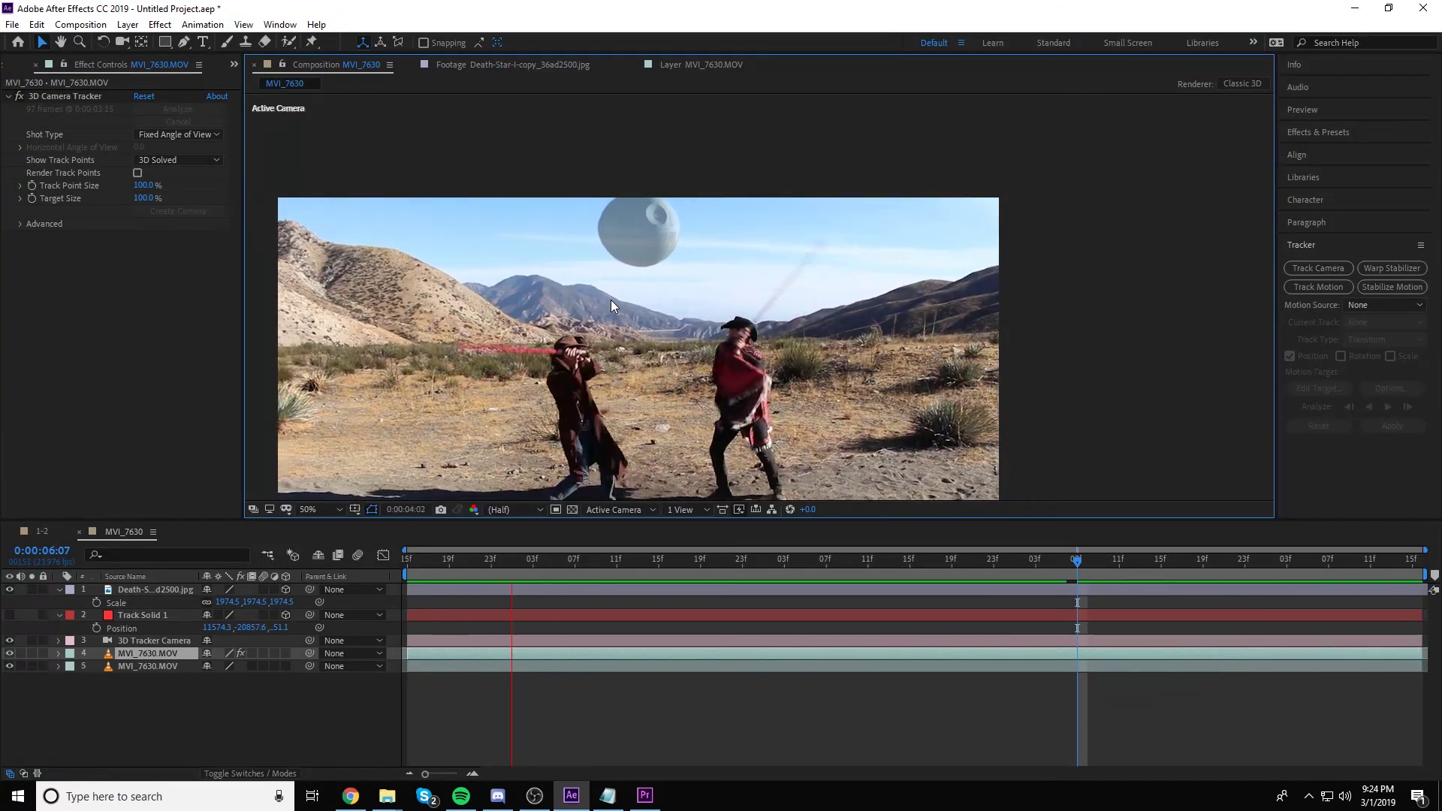
{"action": "left_click_drag", "start_coordinate": [979, 575], "coordinate": [406, 715]}
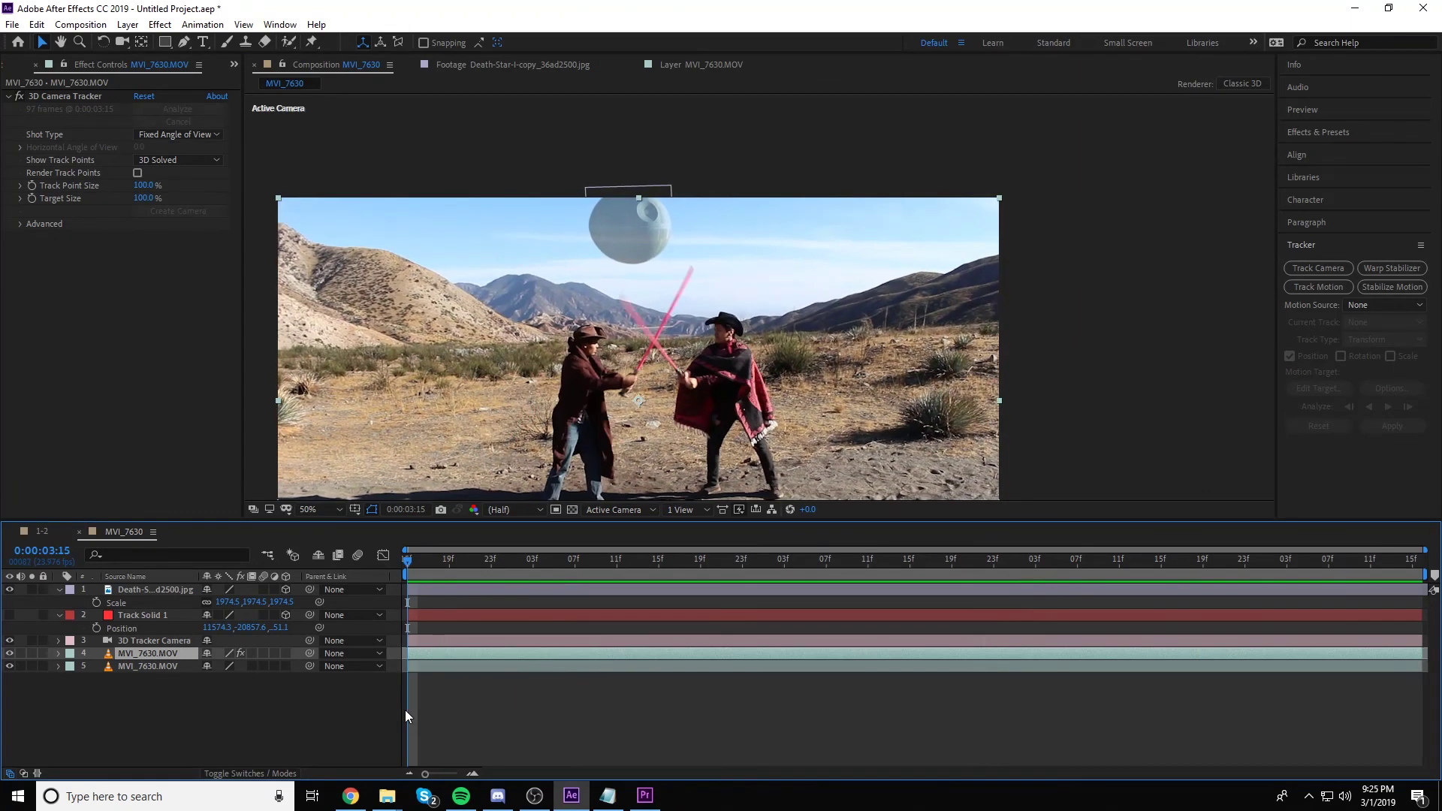